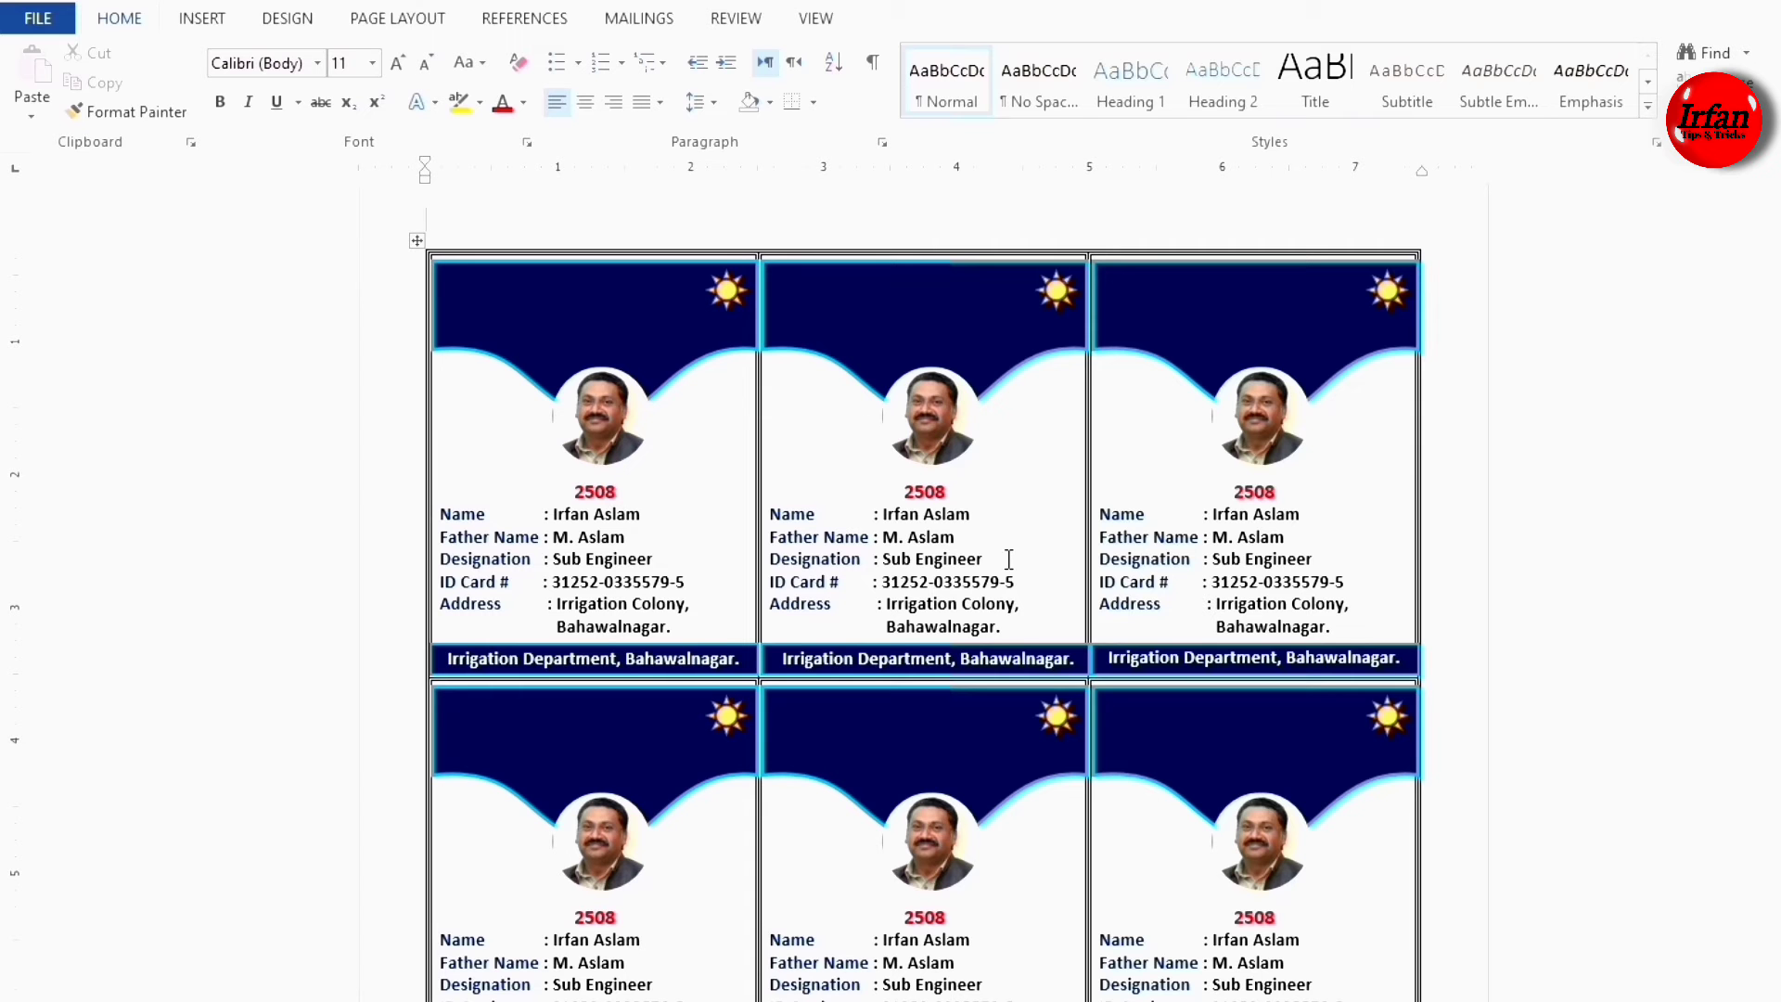
Create a new blank document.
click(637, 21)
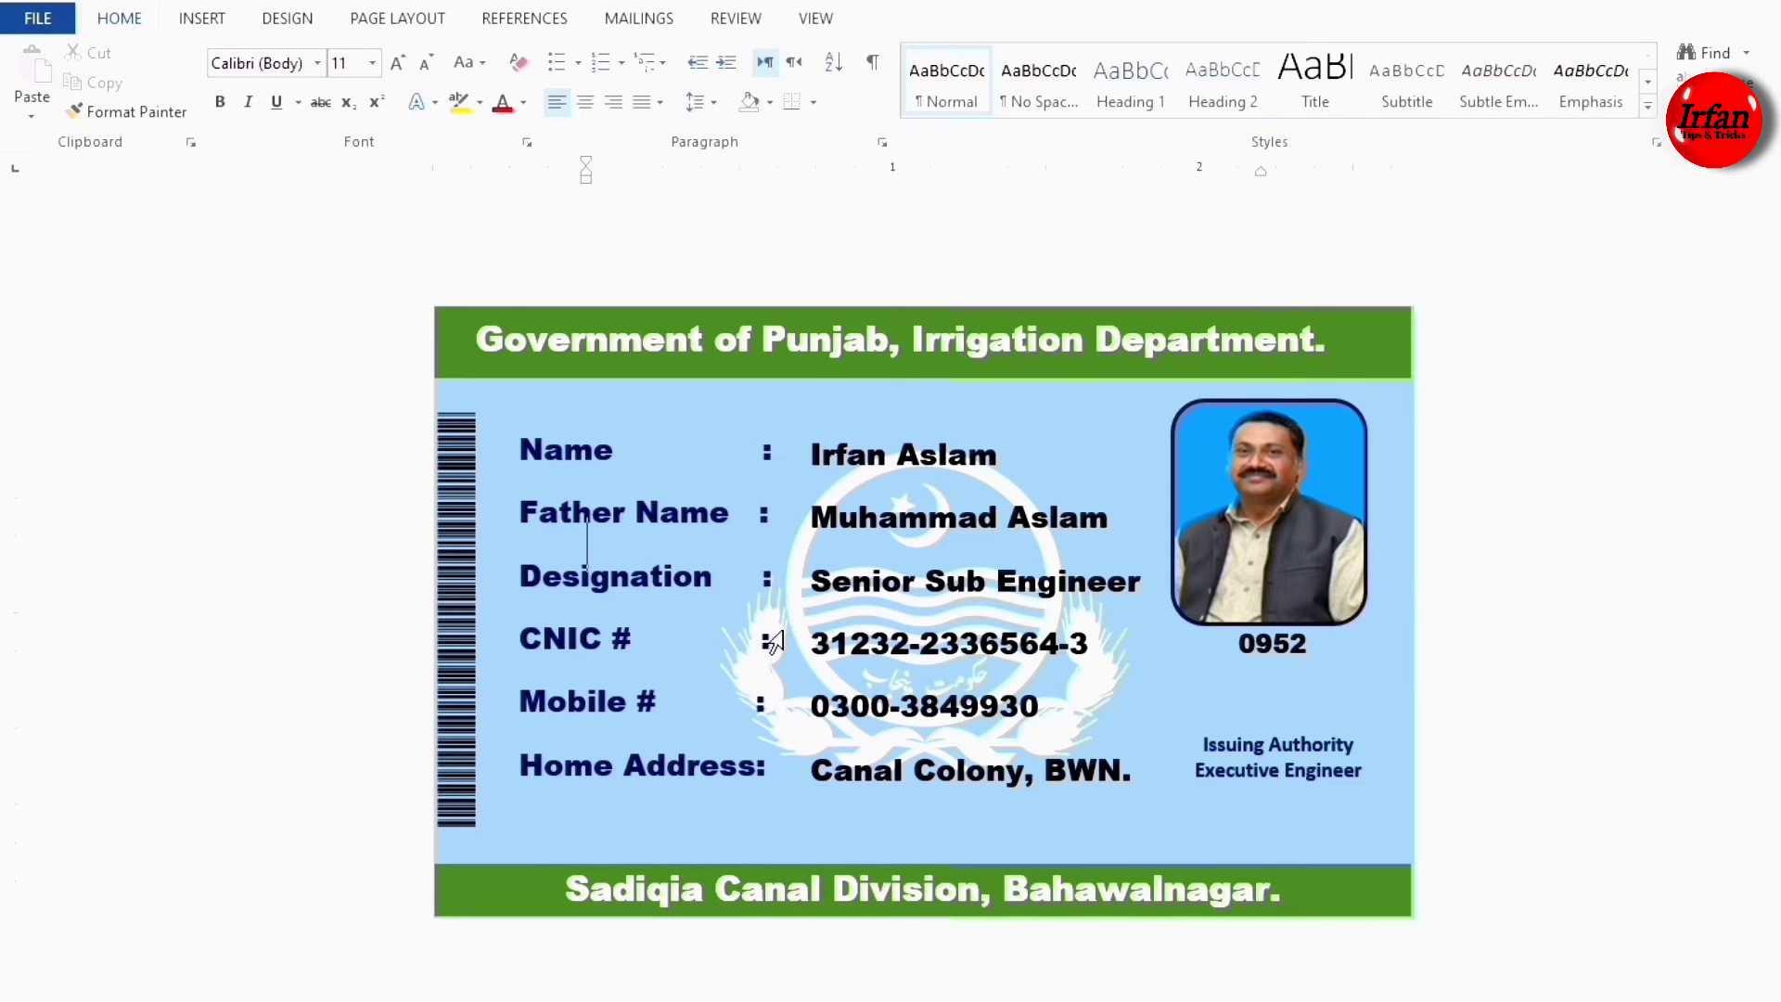
click(37, 18)
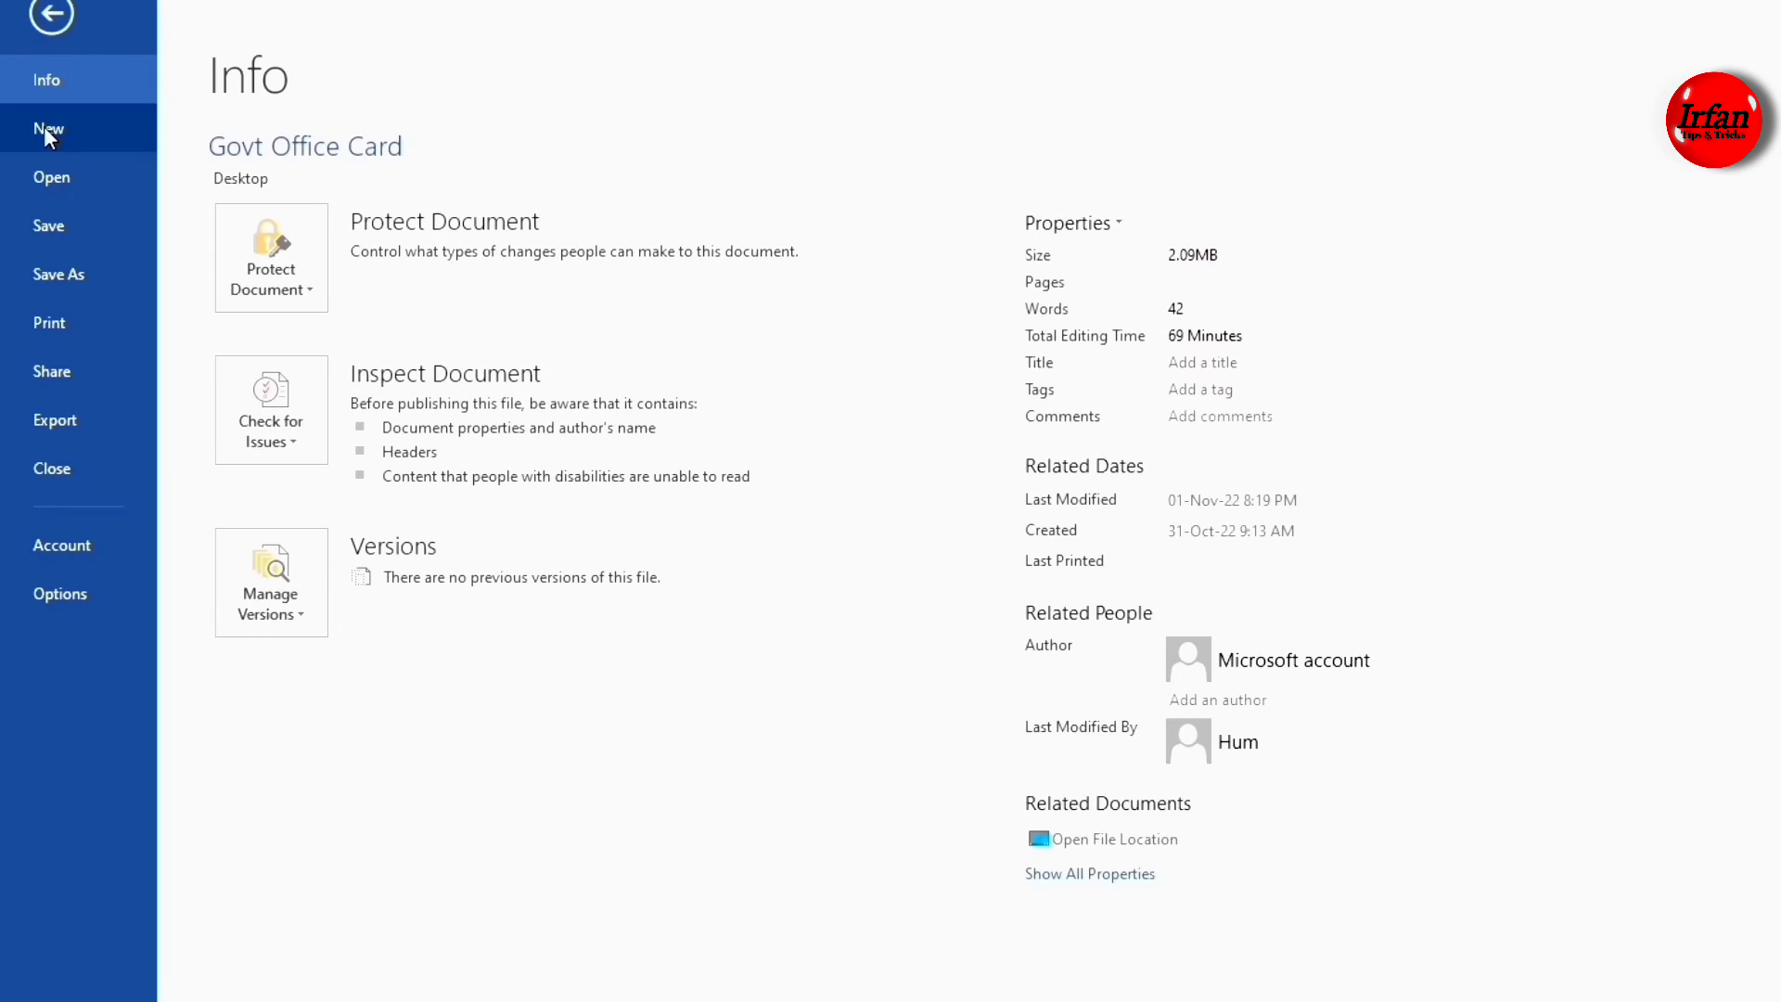
click(46, 130)
click(387, 423)
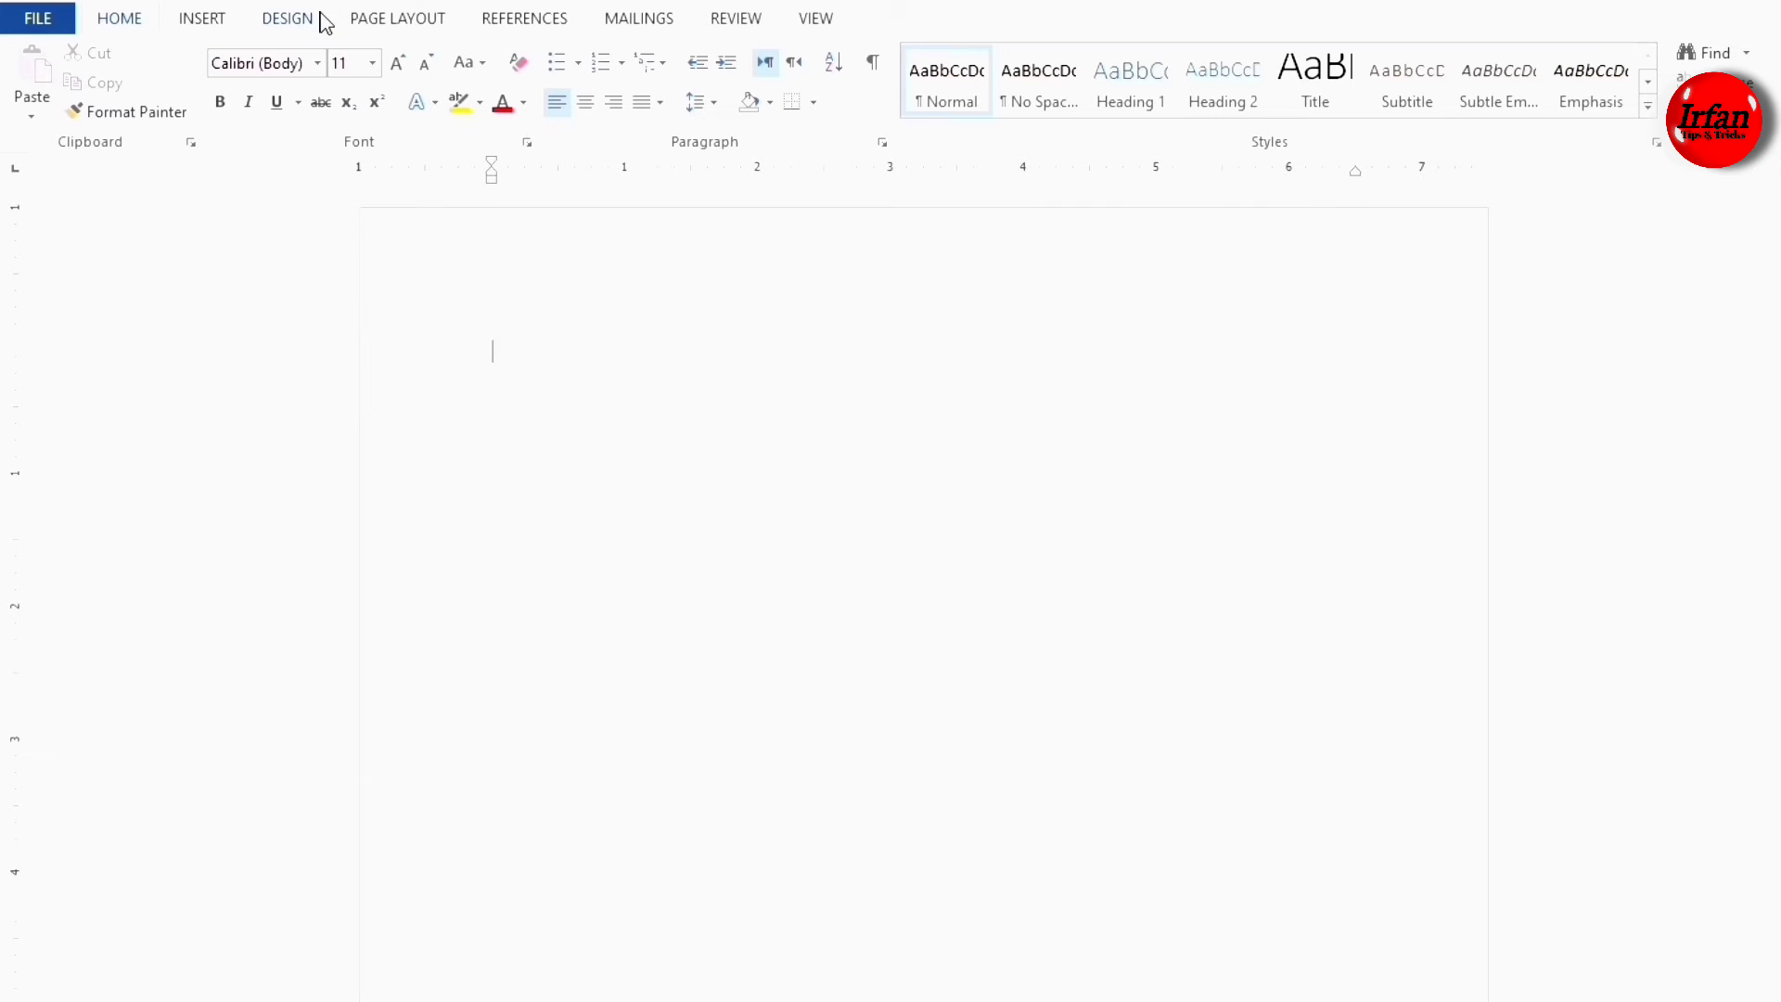
Apply narrow margins to the page.
click(387, 20)
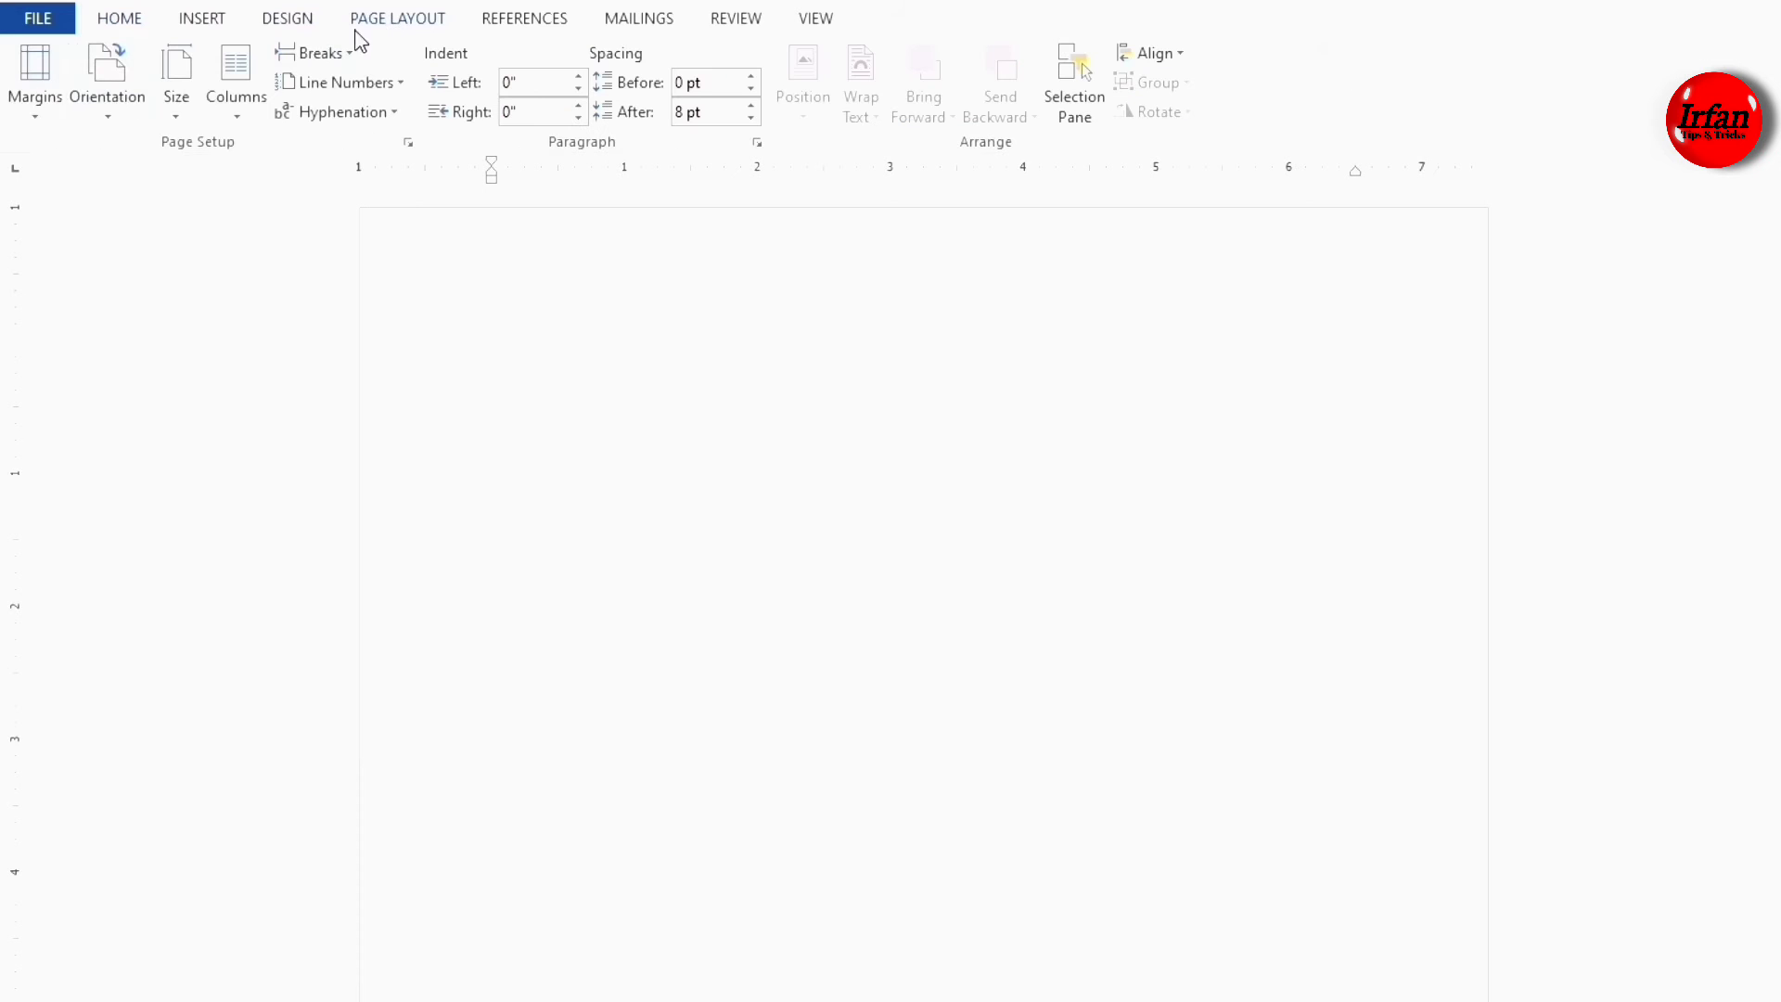
click(33, 85)
click(100, 353)
Set a custom paper size 3.2 inches wide and 2 inches high for the whole document.
click(178, 85)
click(253, 709)
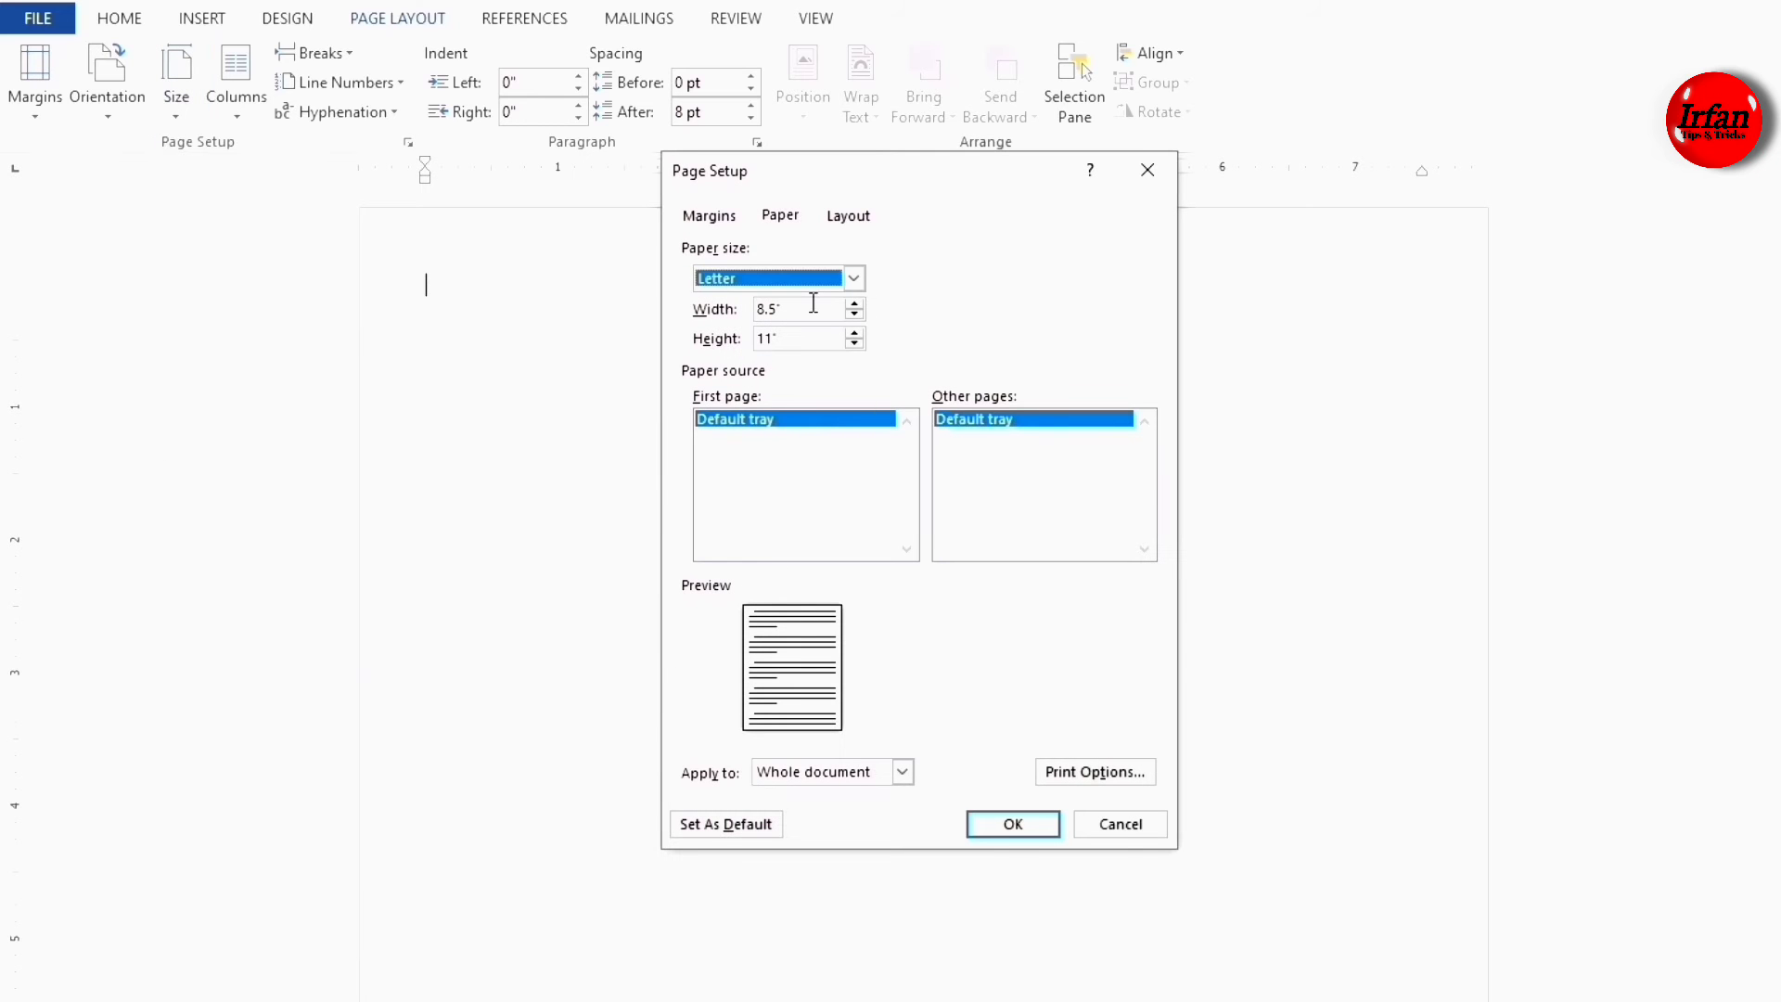
key(Tab)
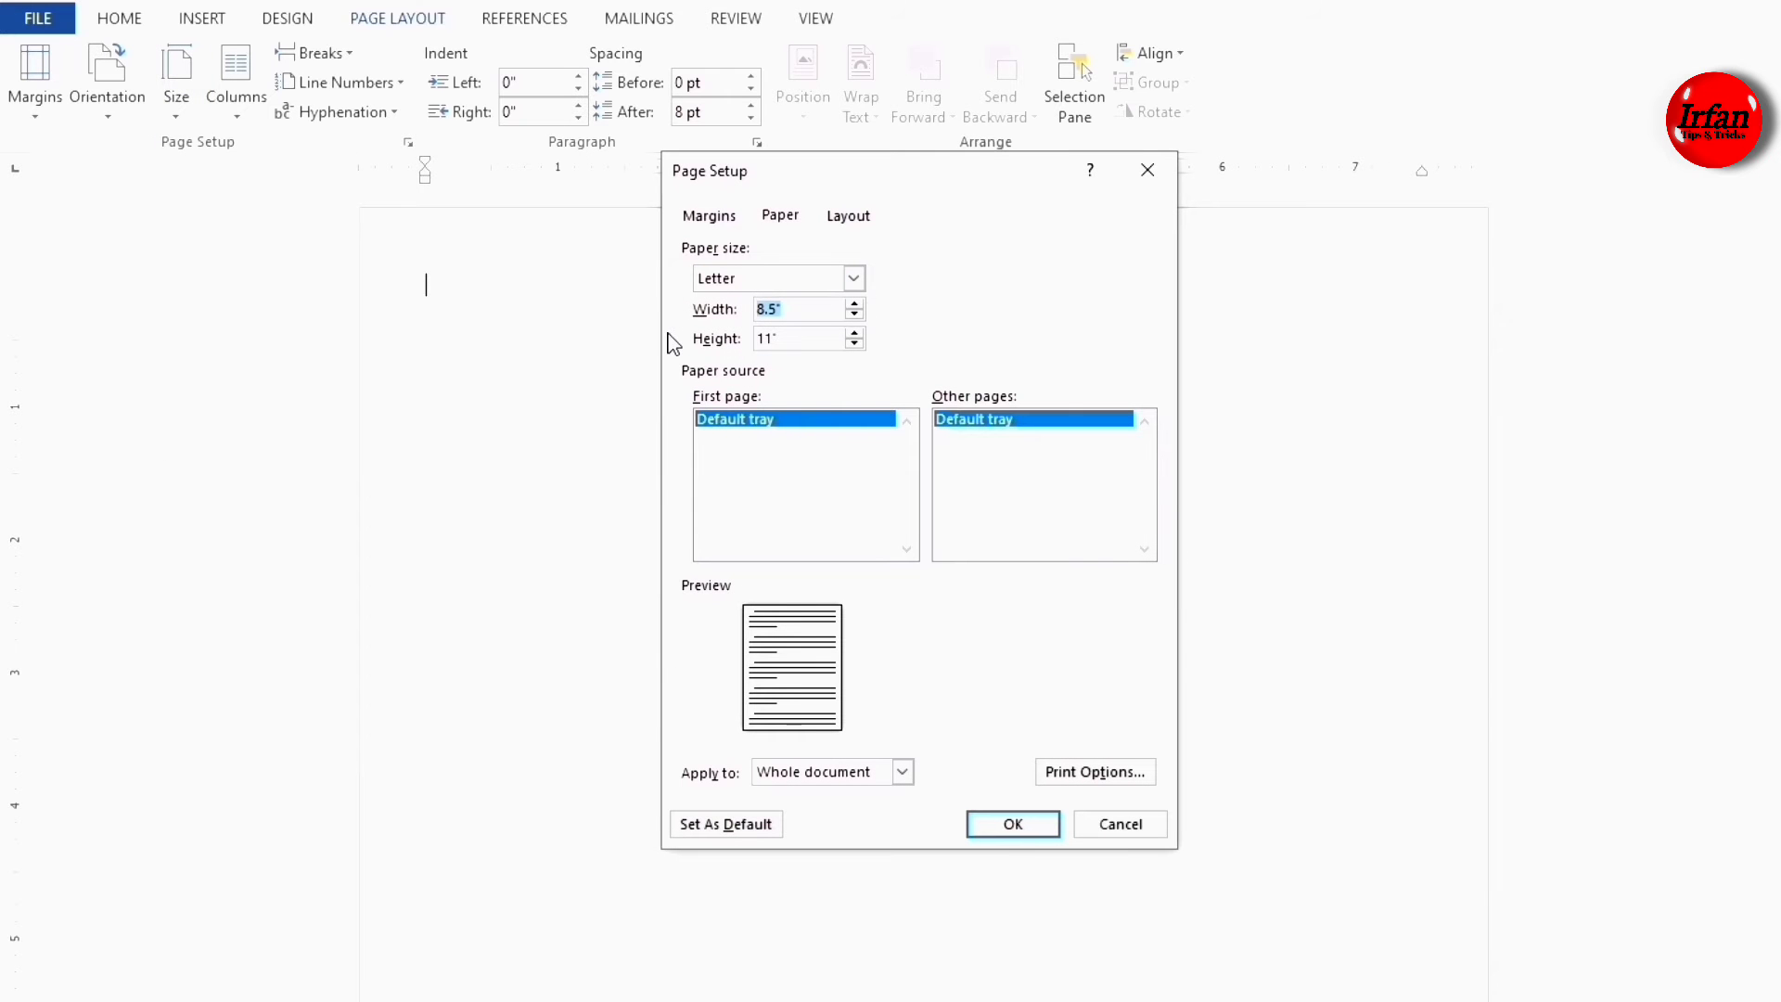
text(3.2)
key(Tab)
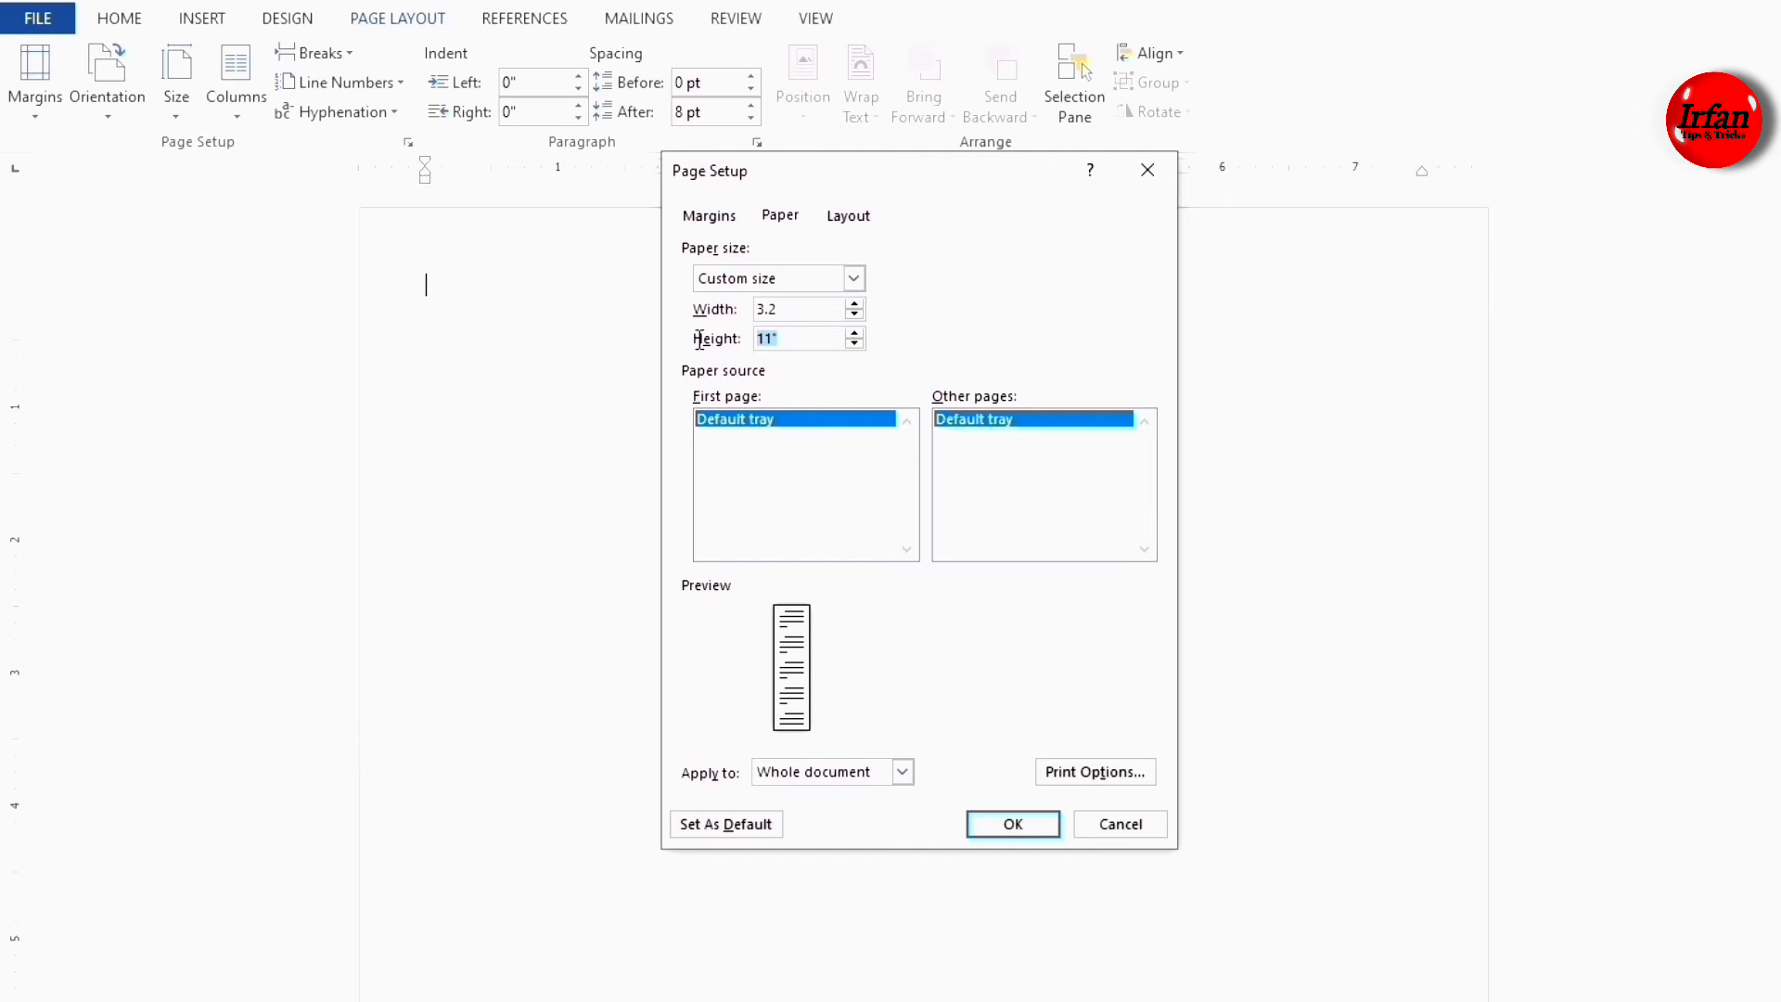
text(2)
click(1013, 824)
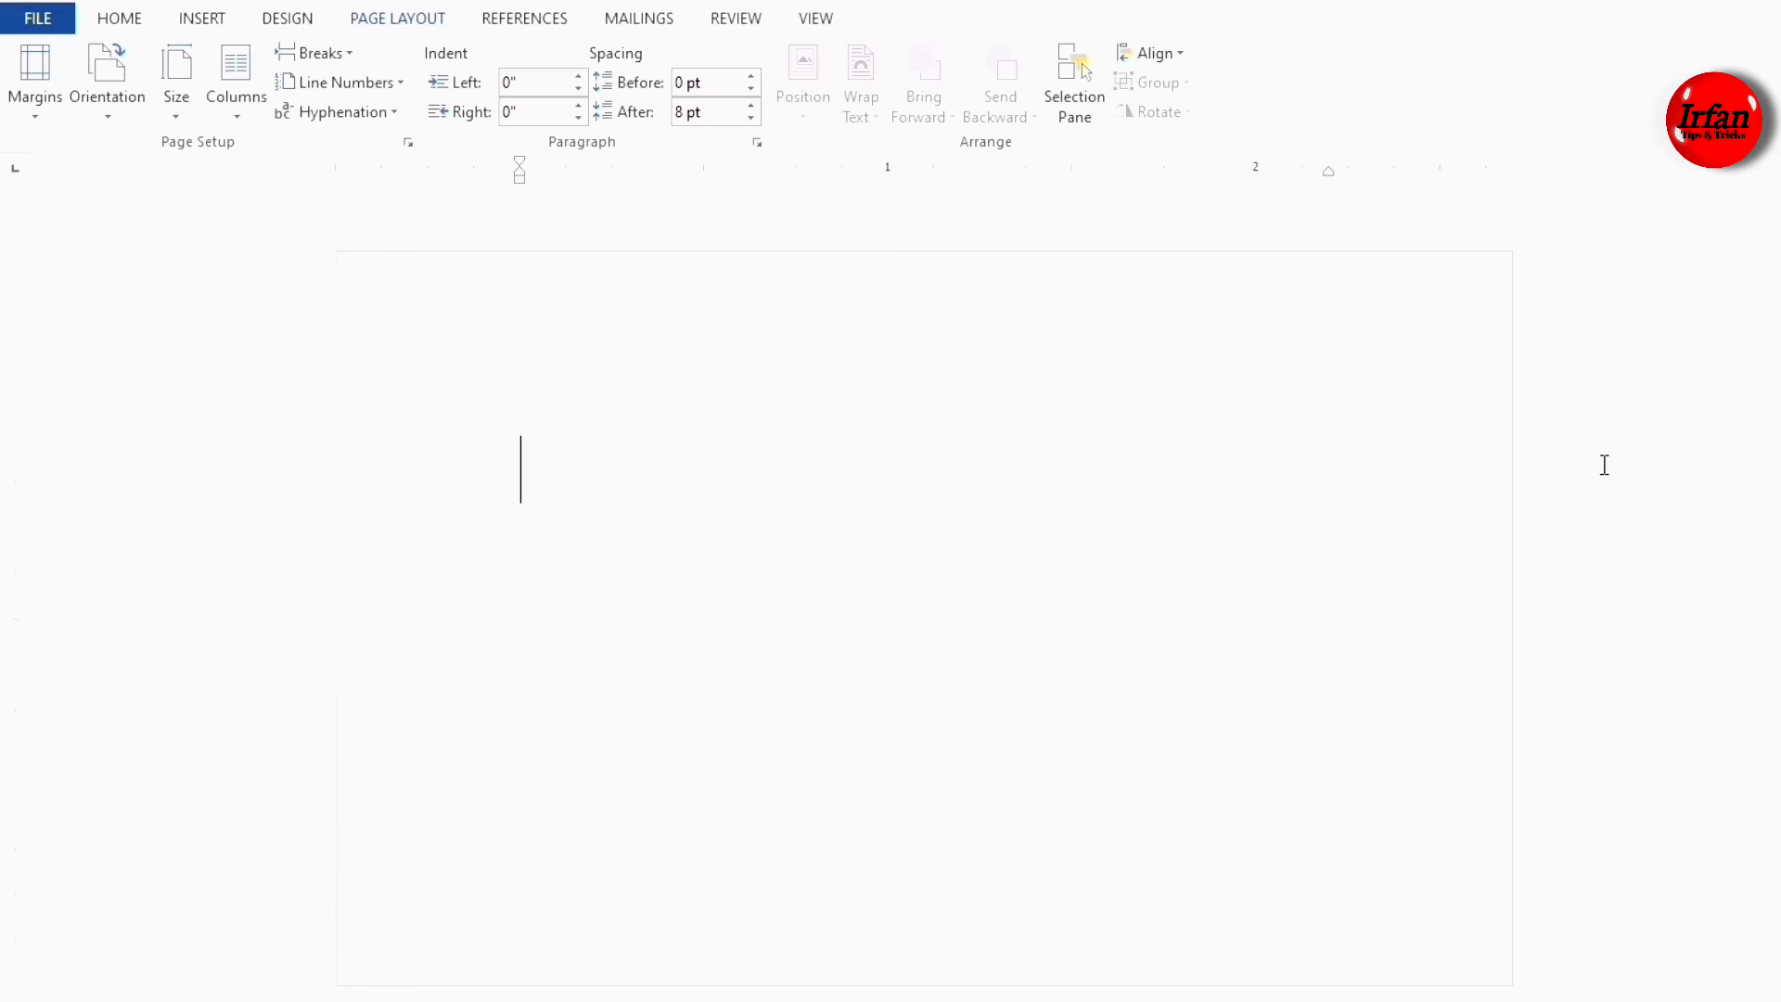
Draw a rectangle about 0.29 inches high across the full width of the card's upper edge.
click(201, 20)
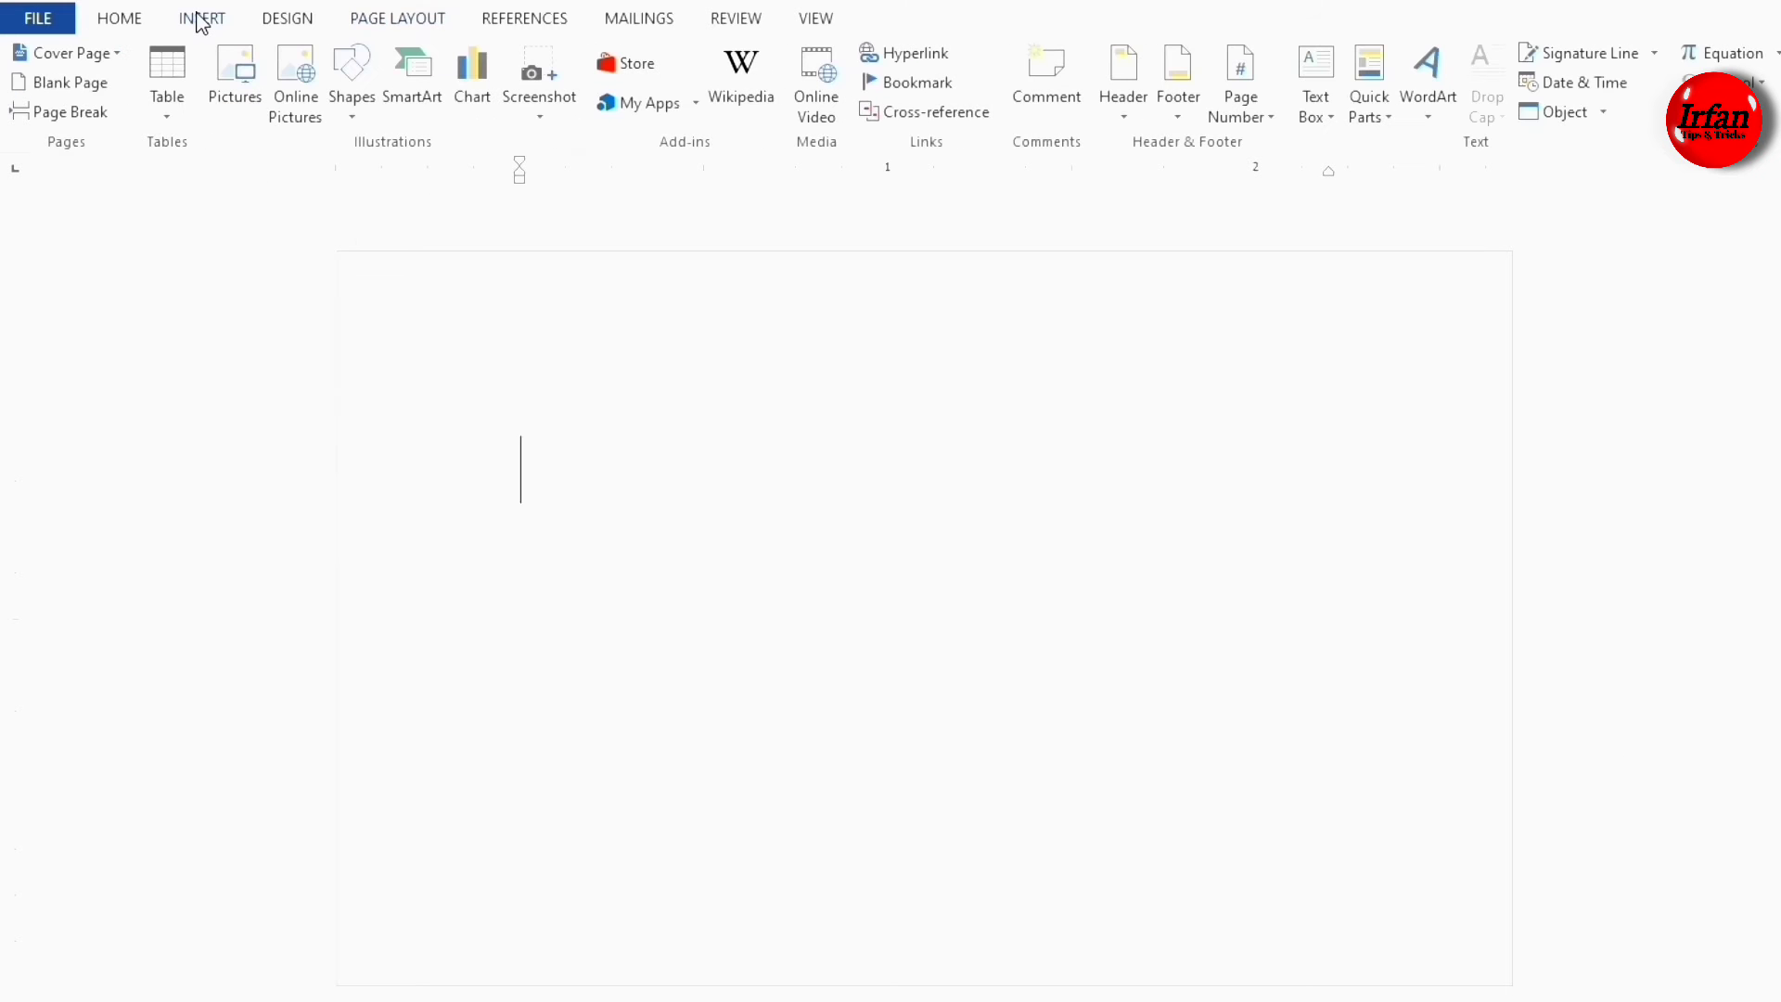
click(354, 80)
click(417, 172)
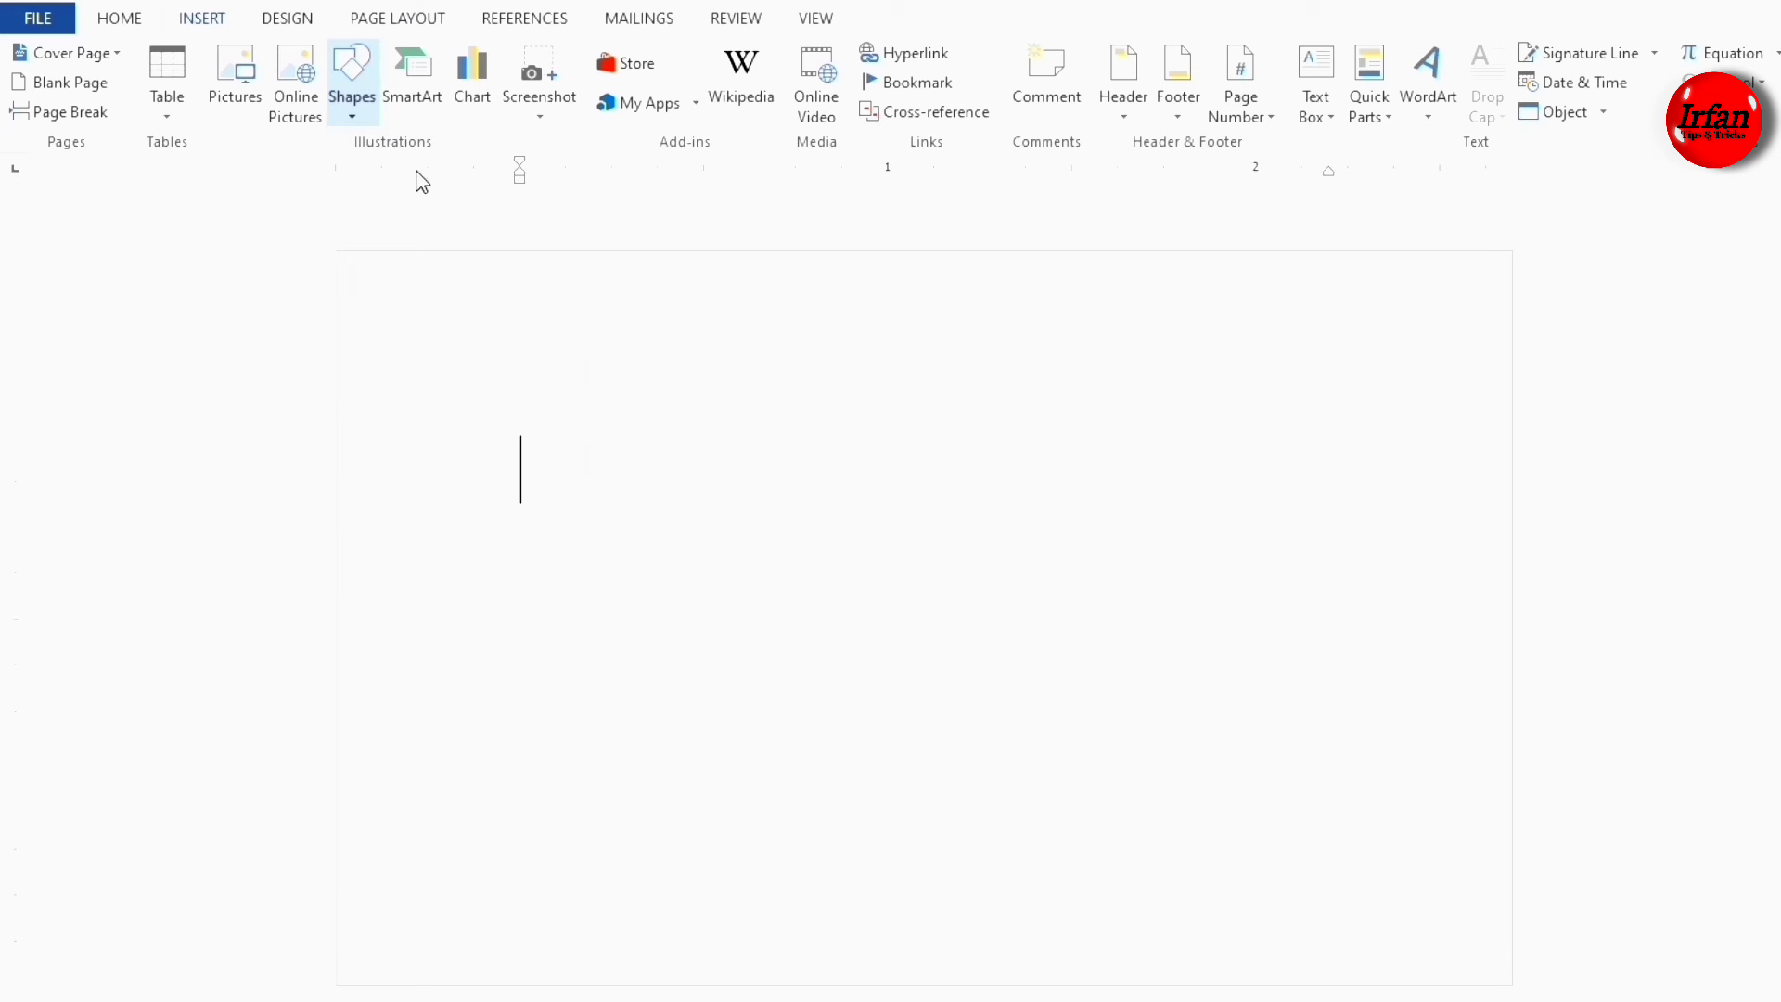
mouse_move(338, 250)
mouse_down()
mouse_move(481, 291)
mouse_move(1511, 357)
mouse_up()
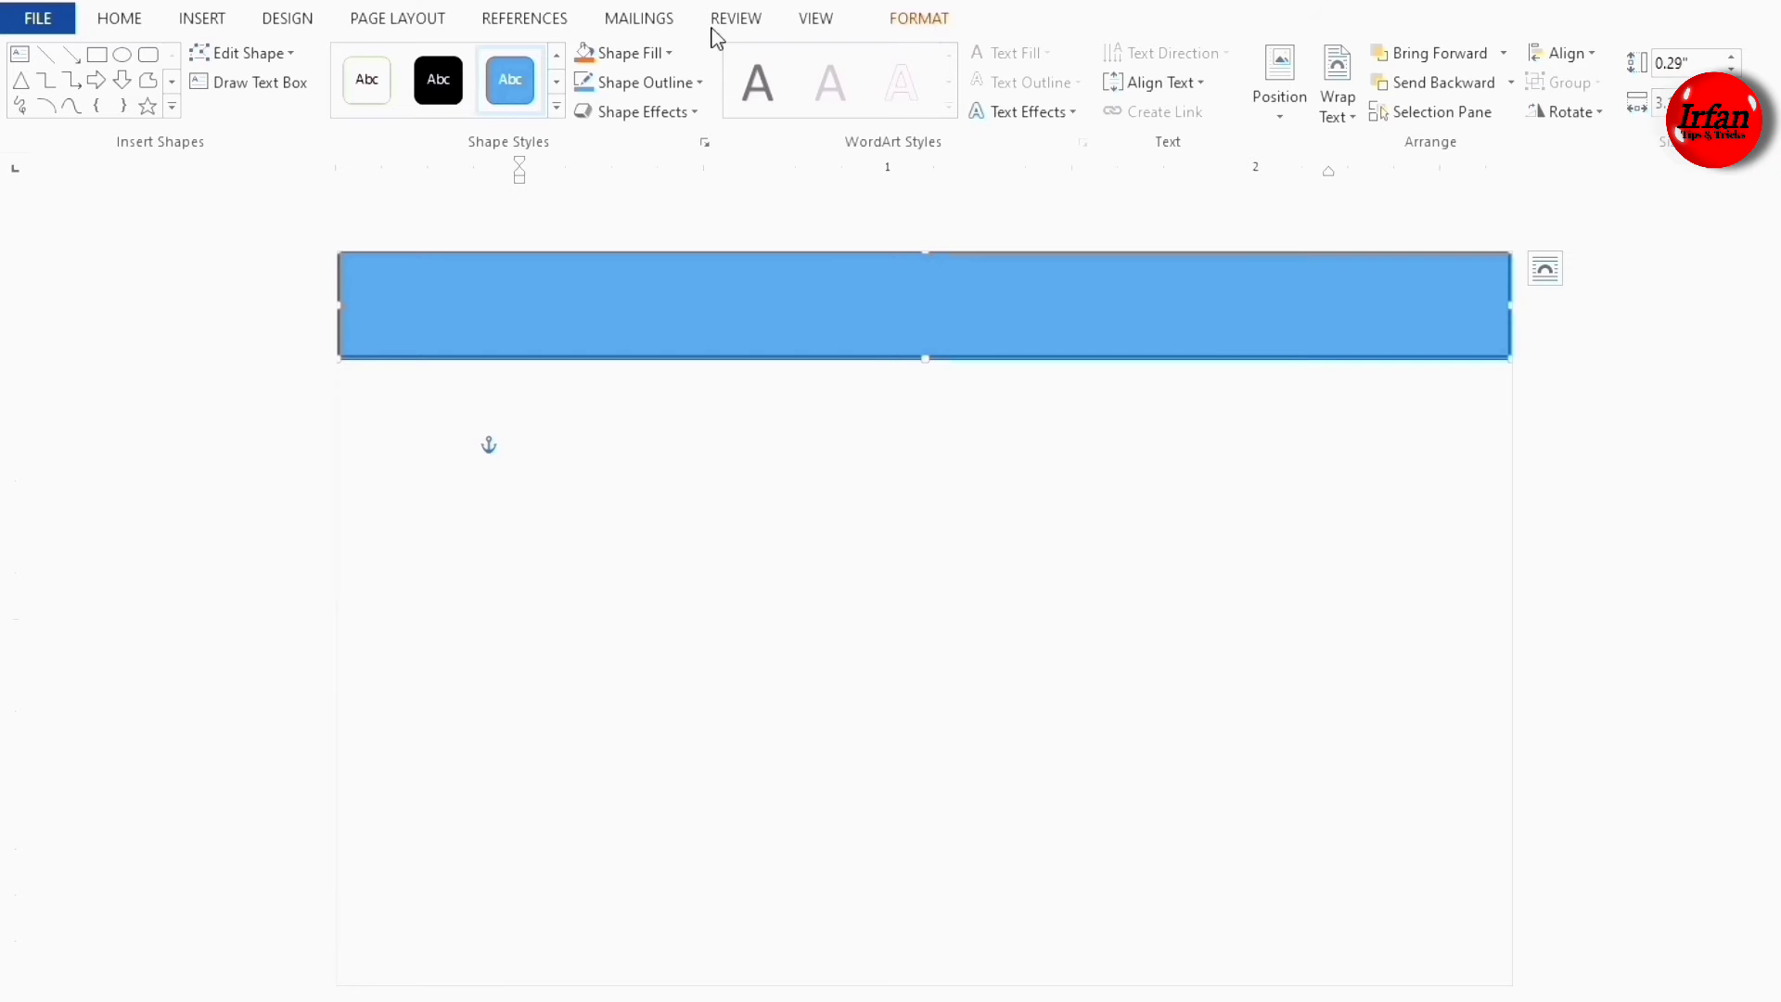
Fill the header rectangle with dark green from the theme colors and remove its outline.
click(668, 56)
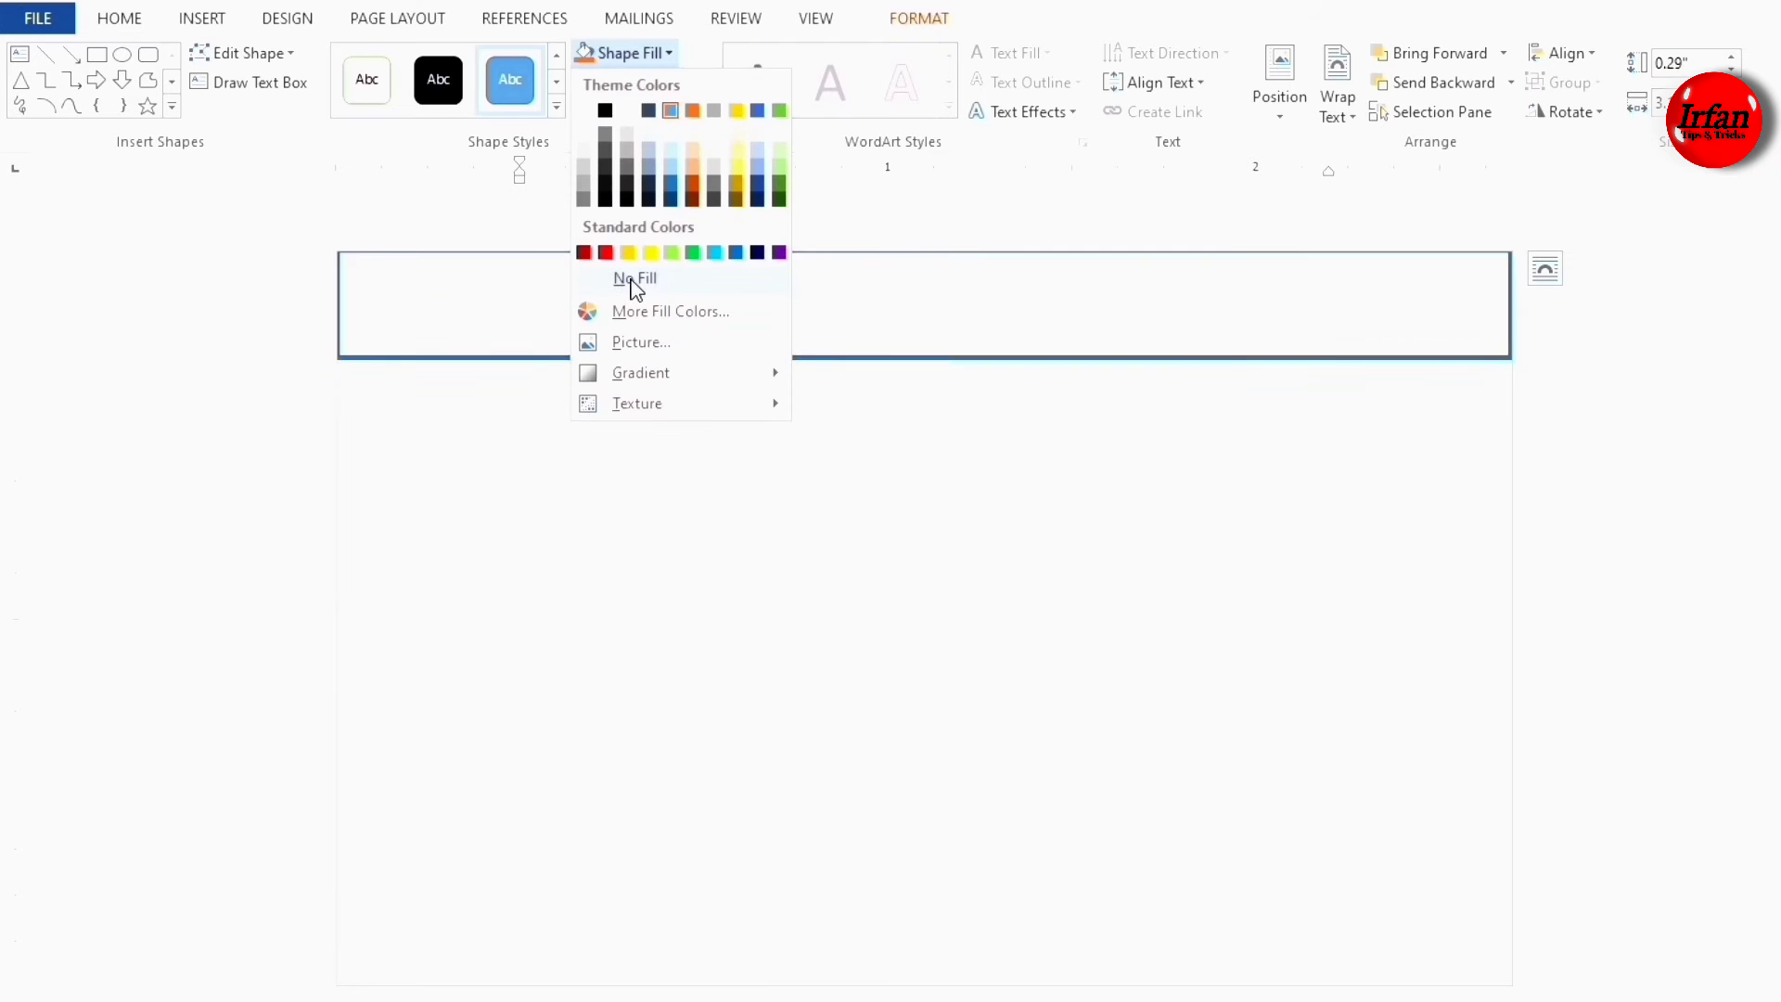
click(780, 188)
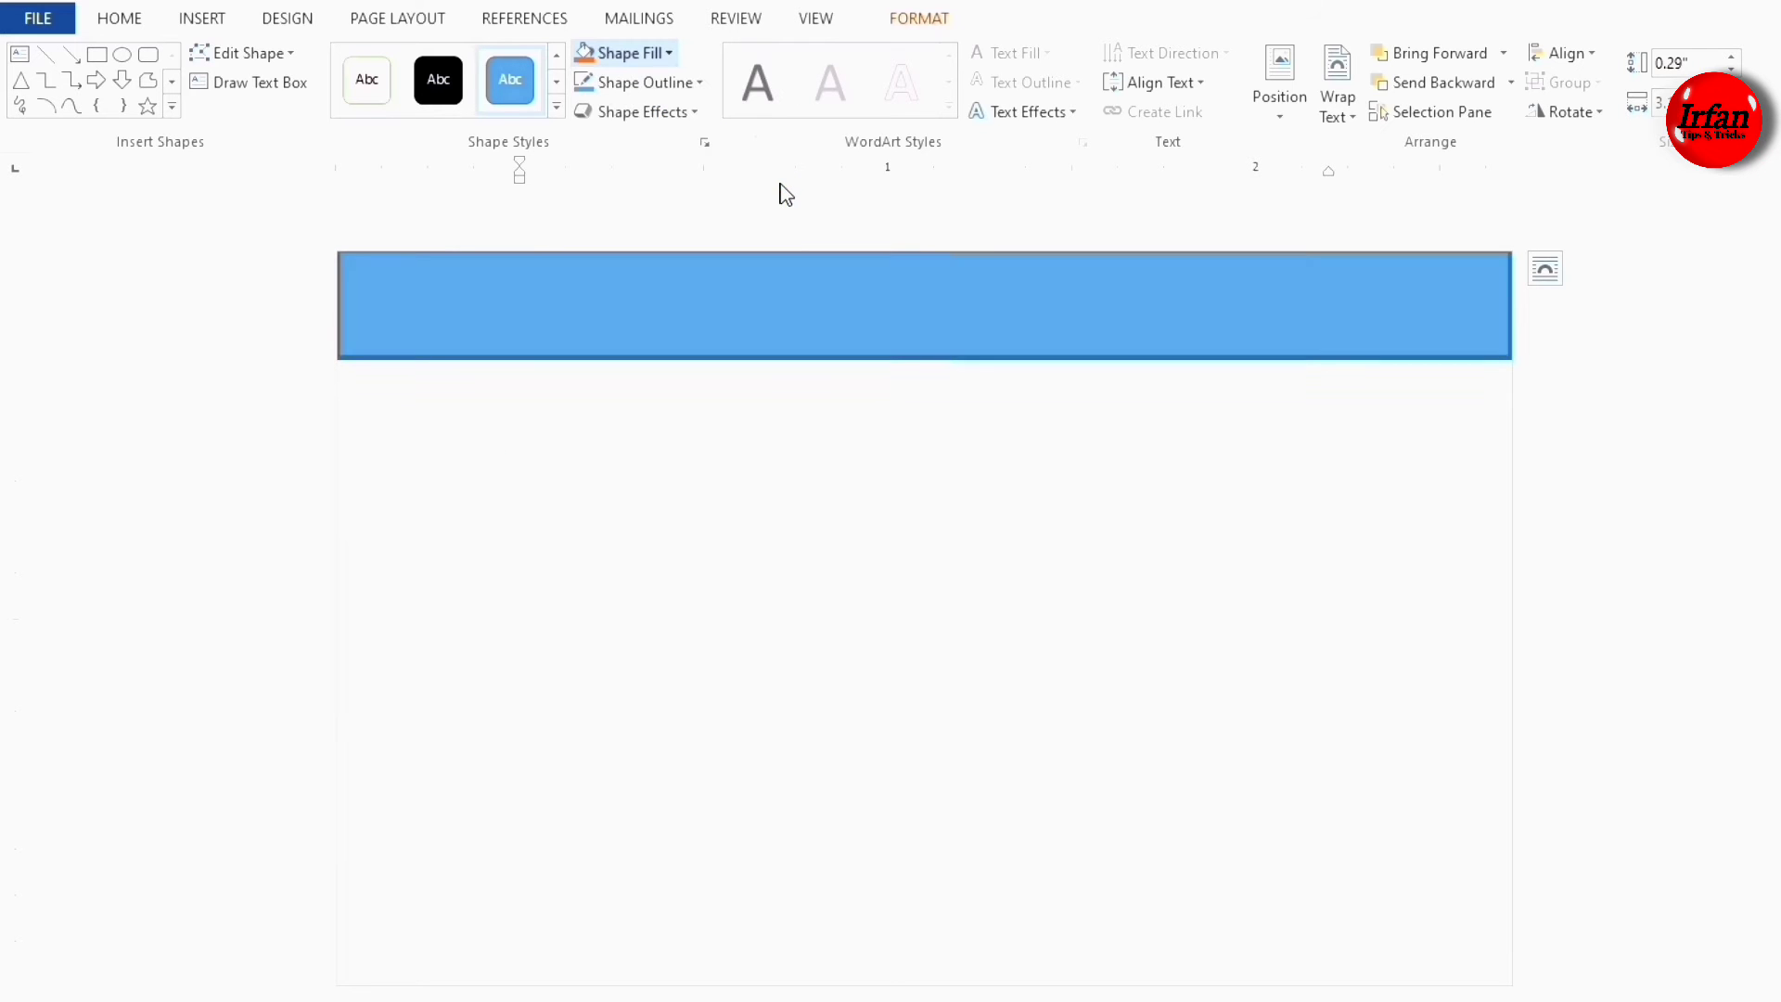
click(702, 82)
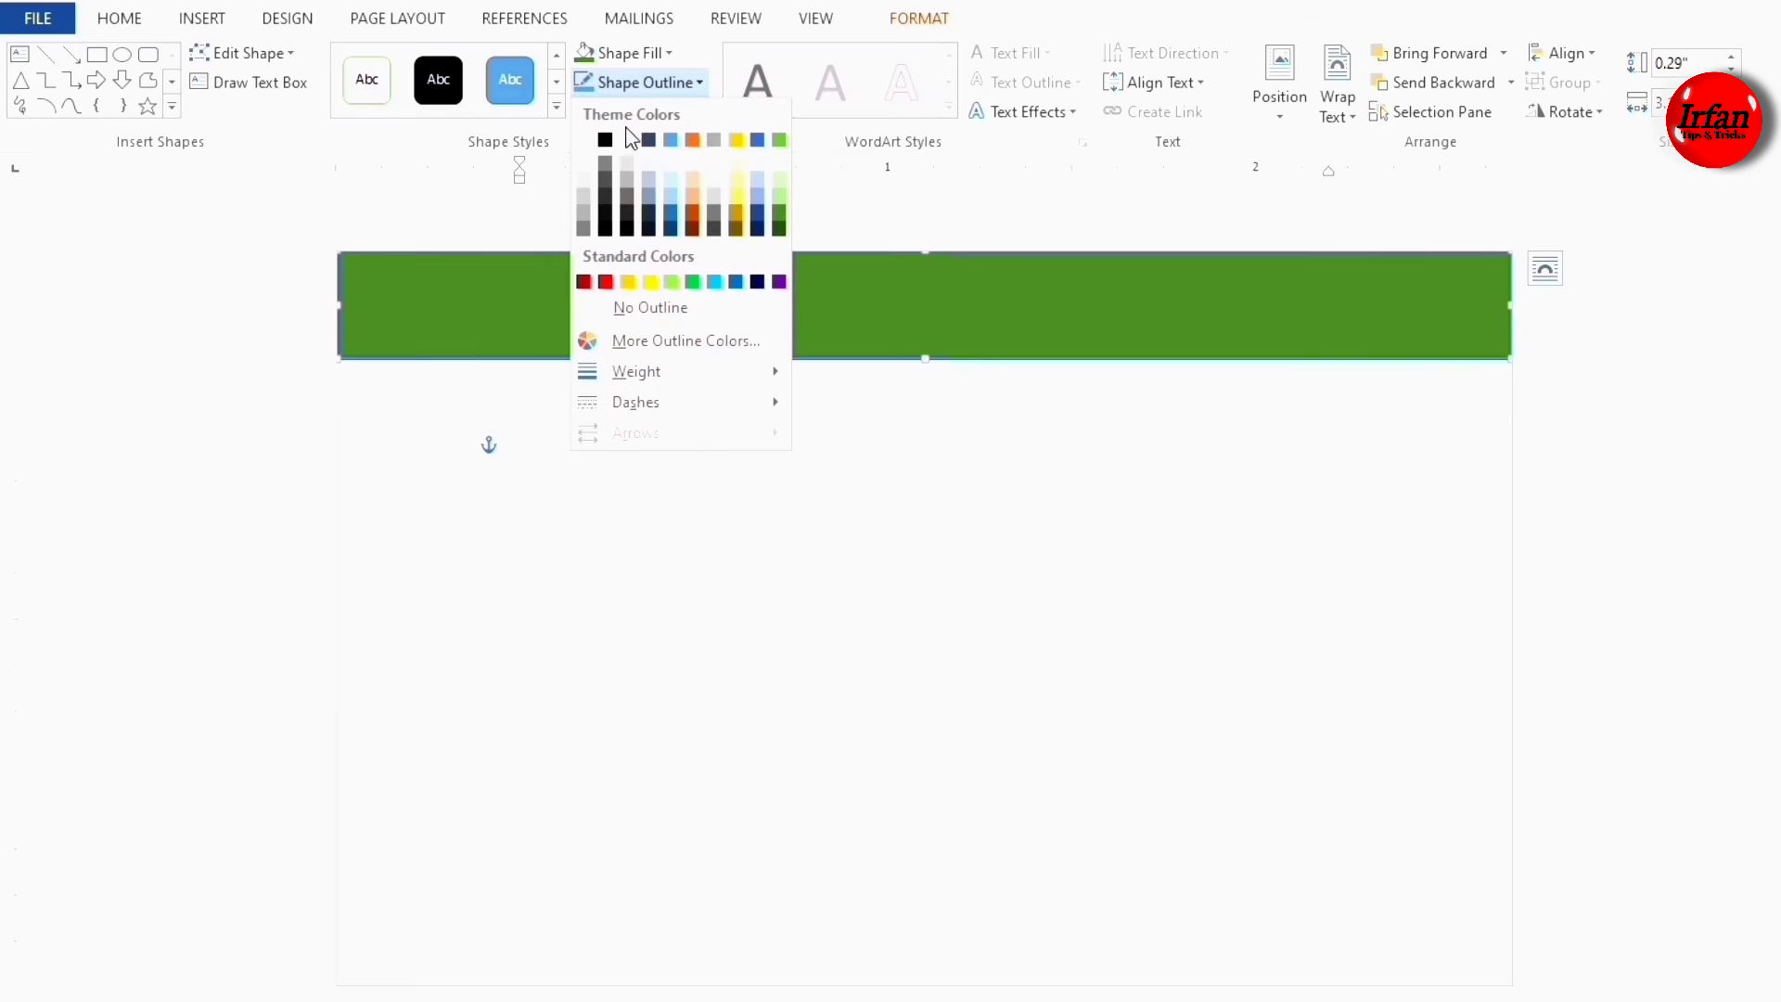
click(635, 310)
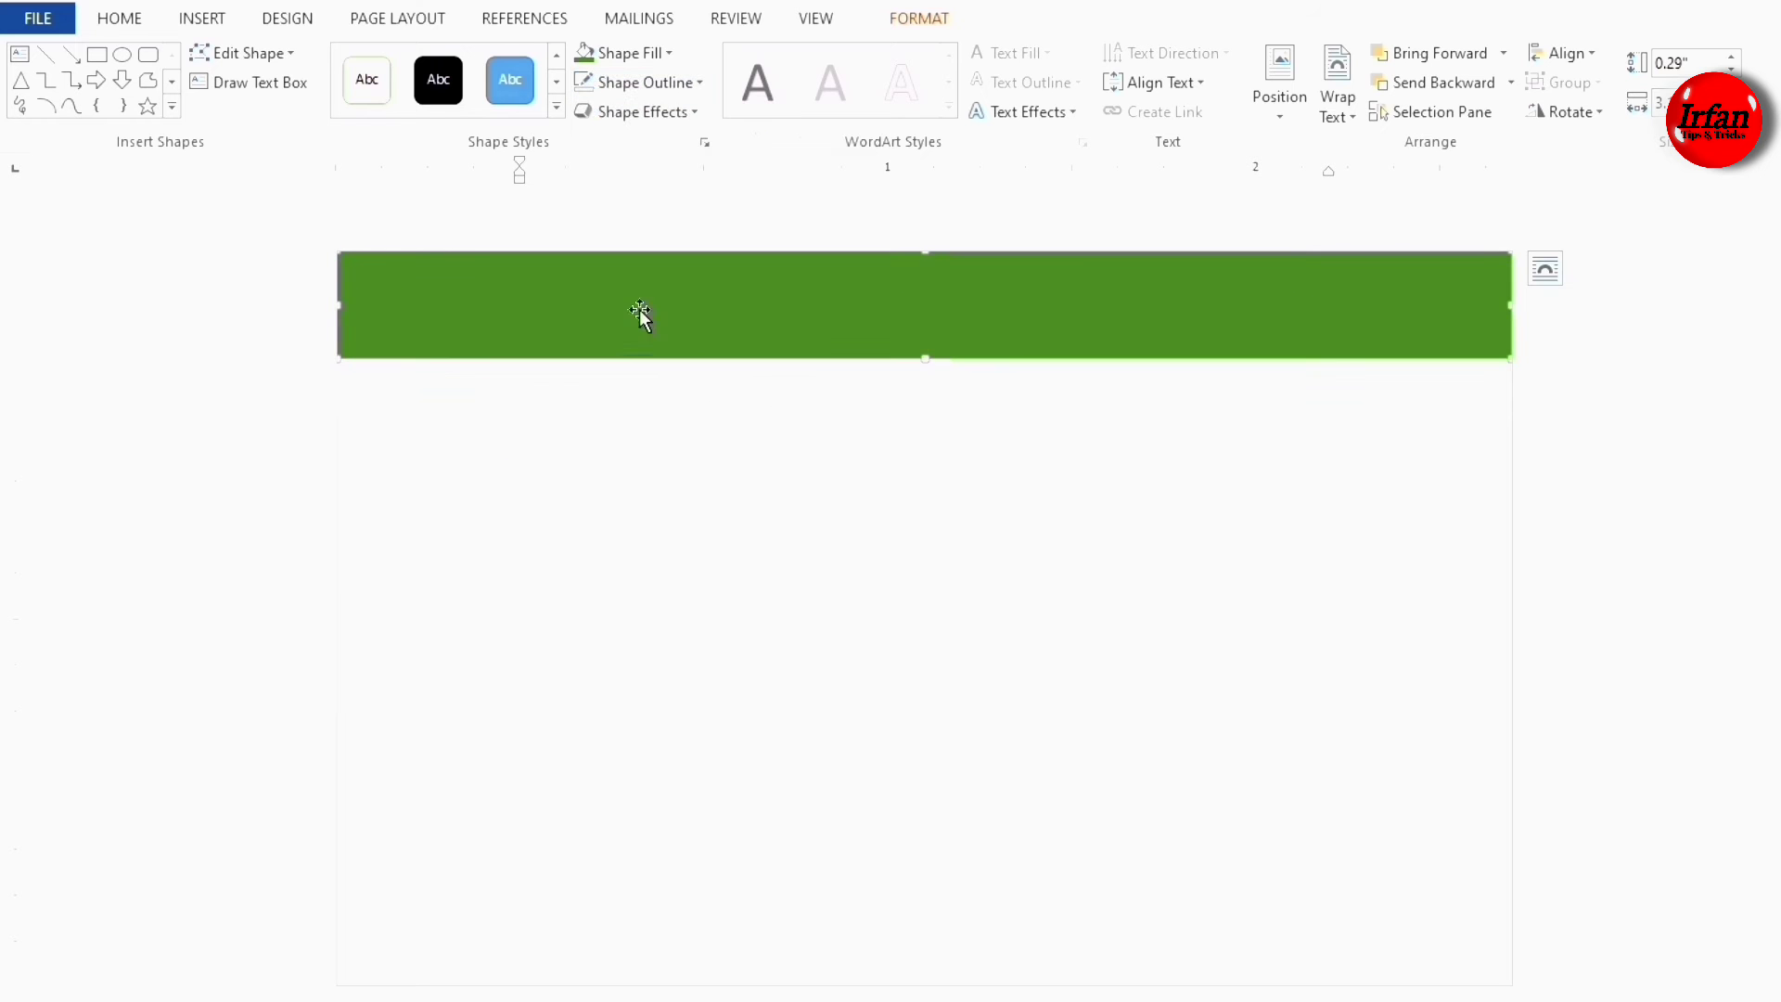
click(879, 473)
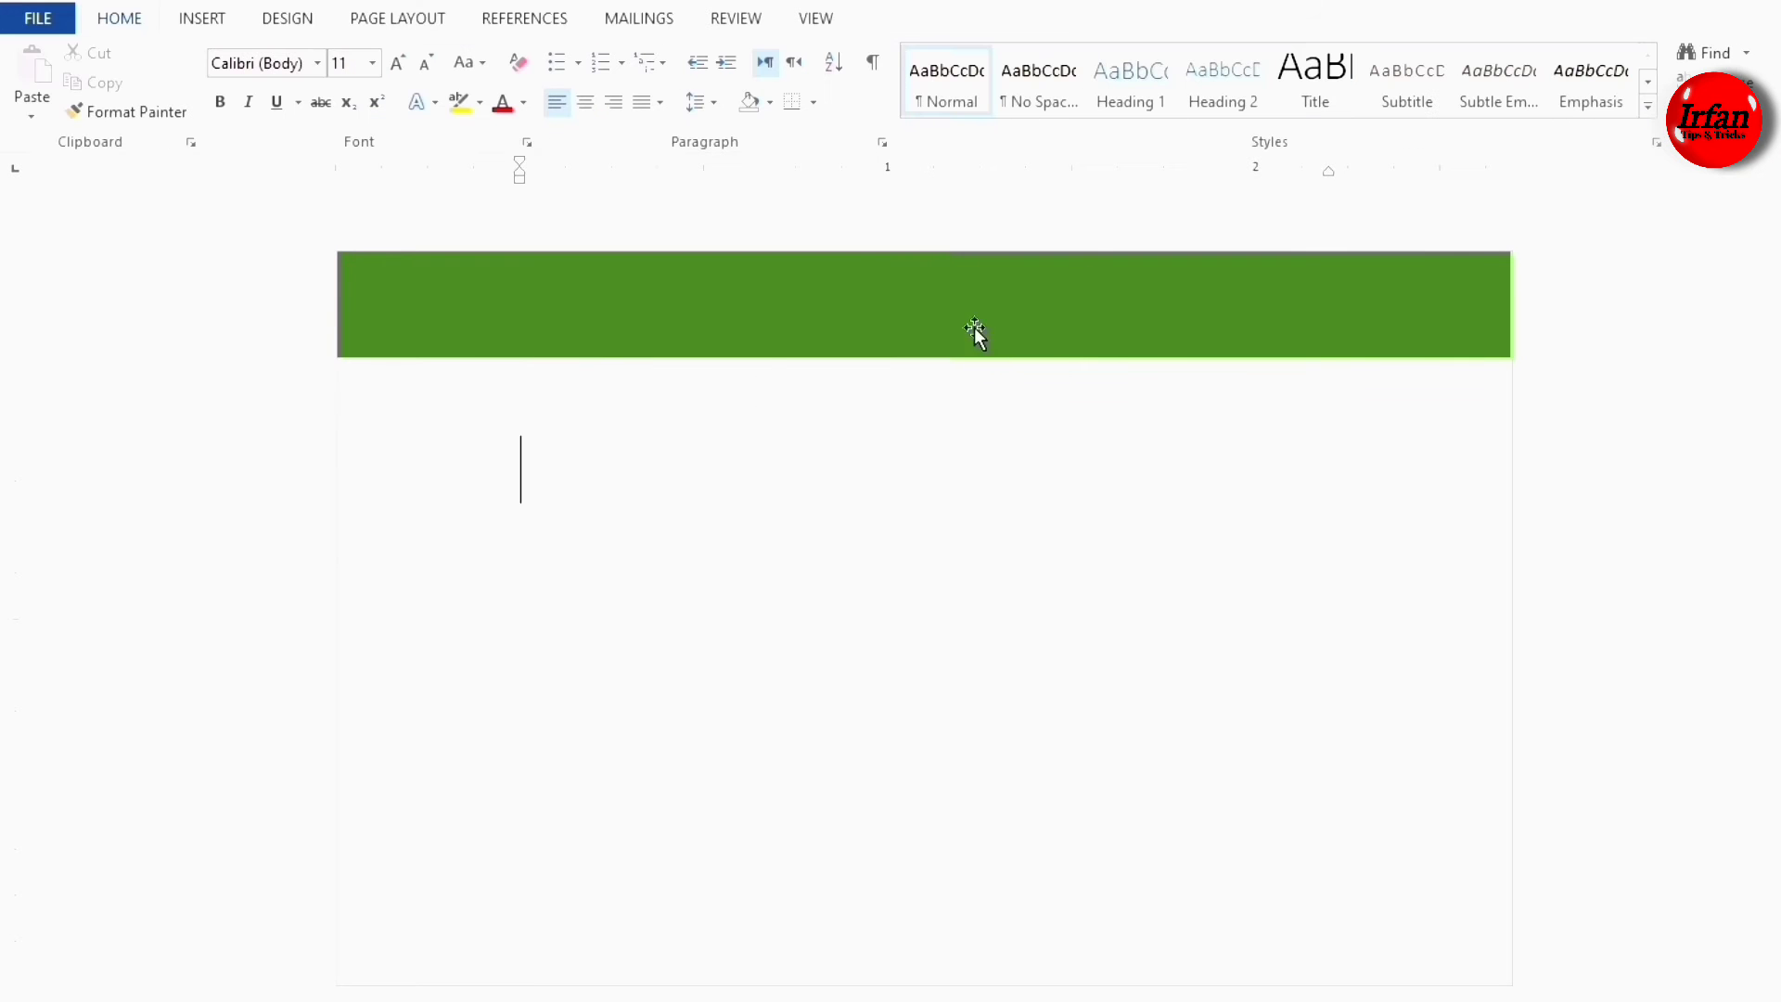
Copy the green header bar to the card's lower edge and reduce the copy's height to about half.
click(779, 331)
double_click(779, 329)
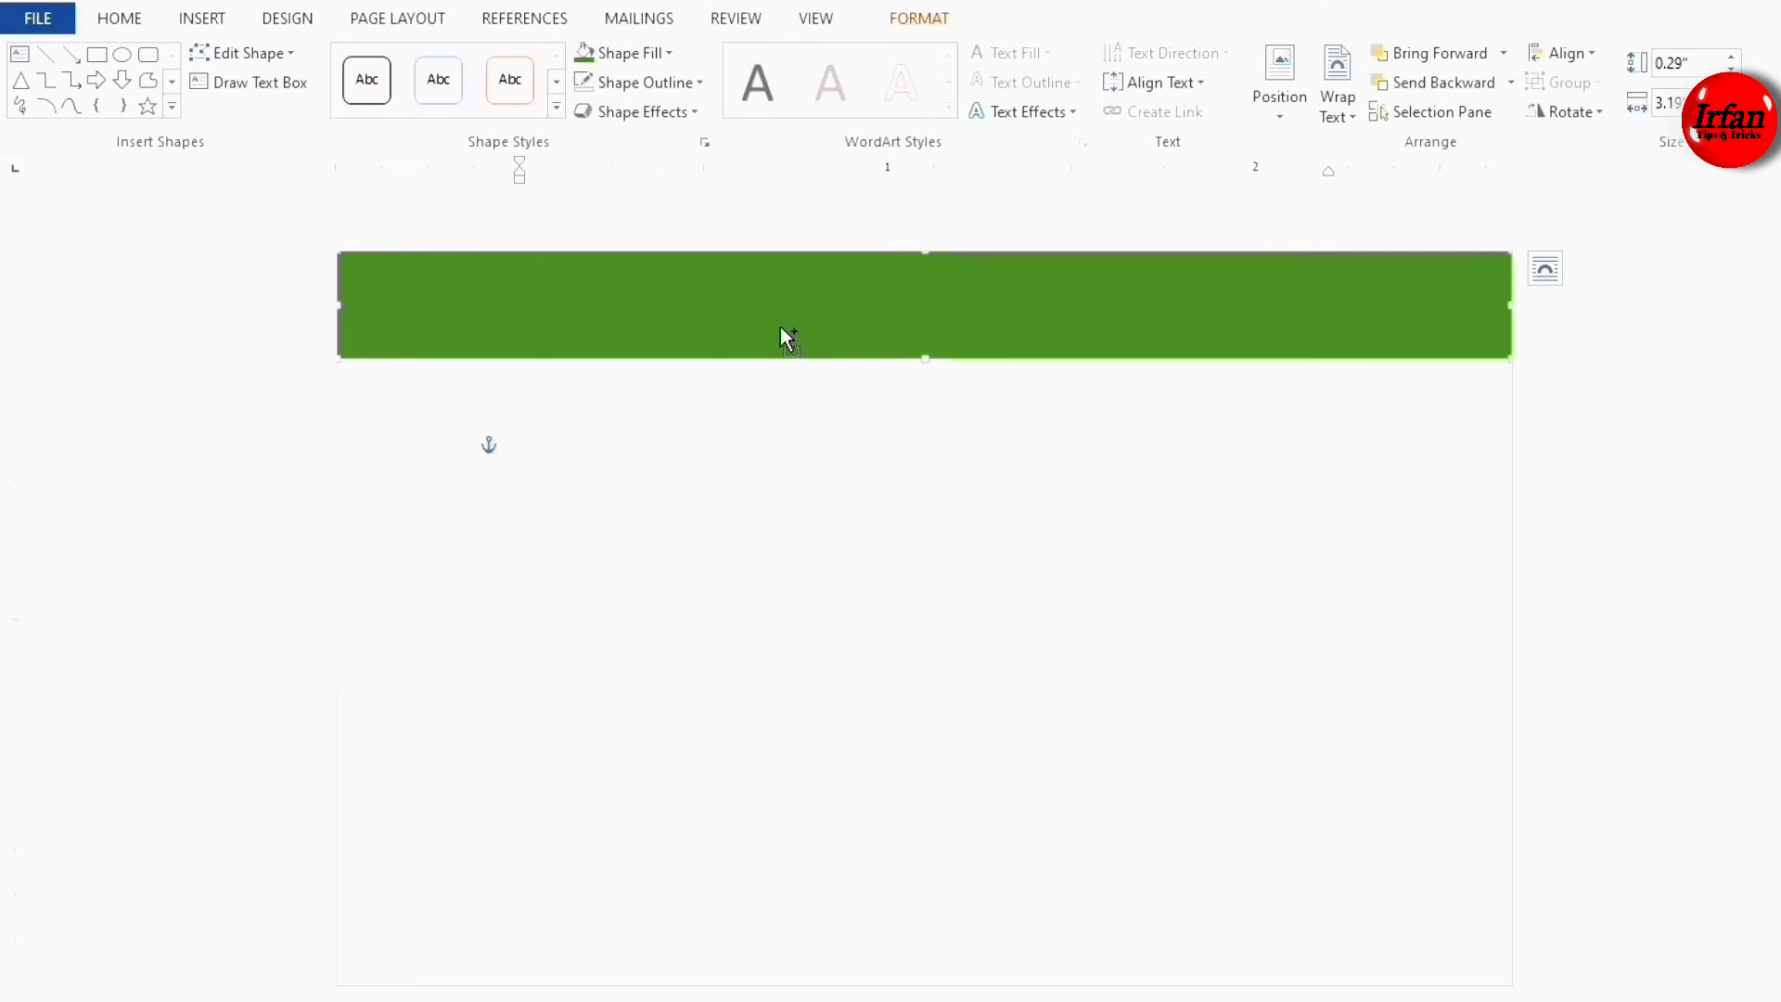
drag(781, 326, 790, 935)
drag(926, 879, 927, 927)
click(645, 534)
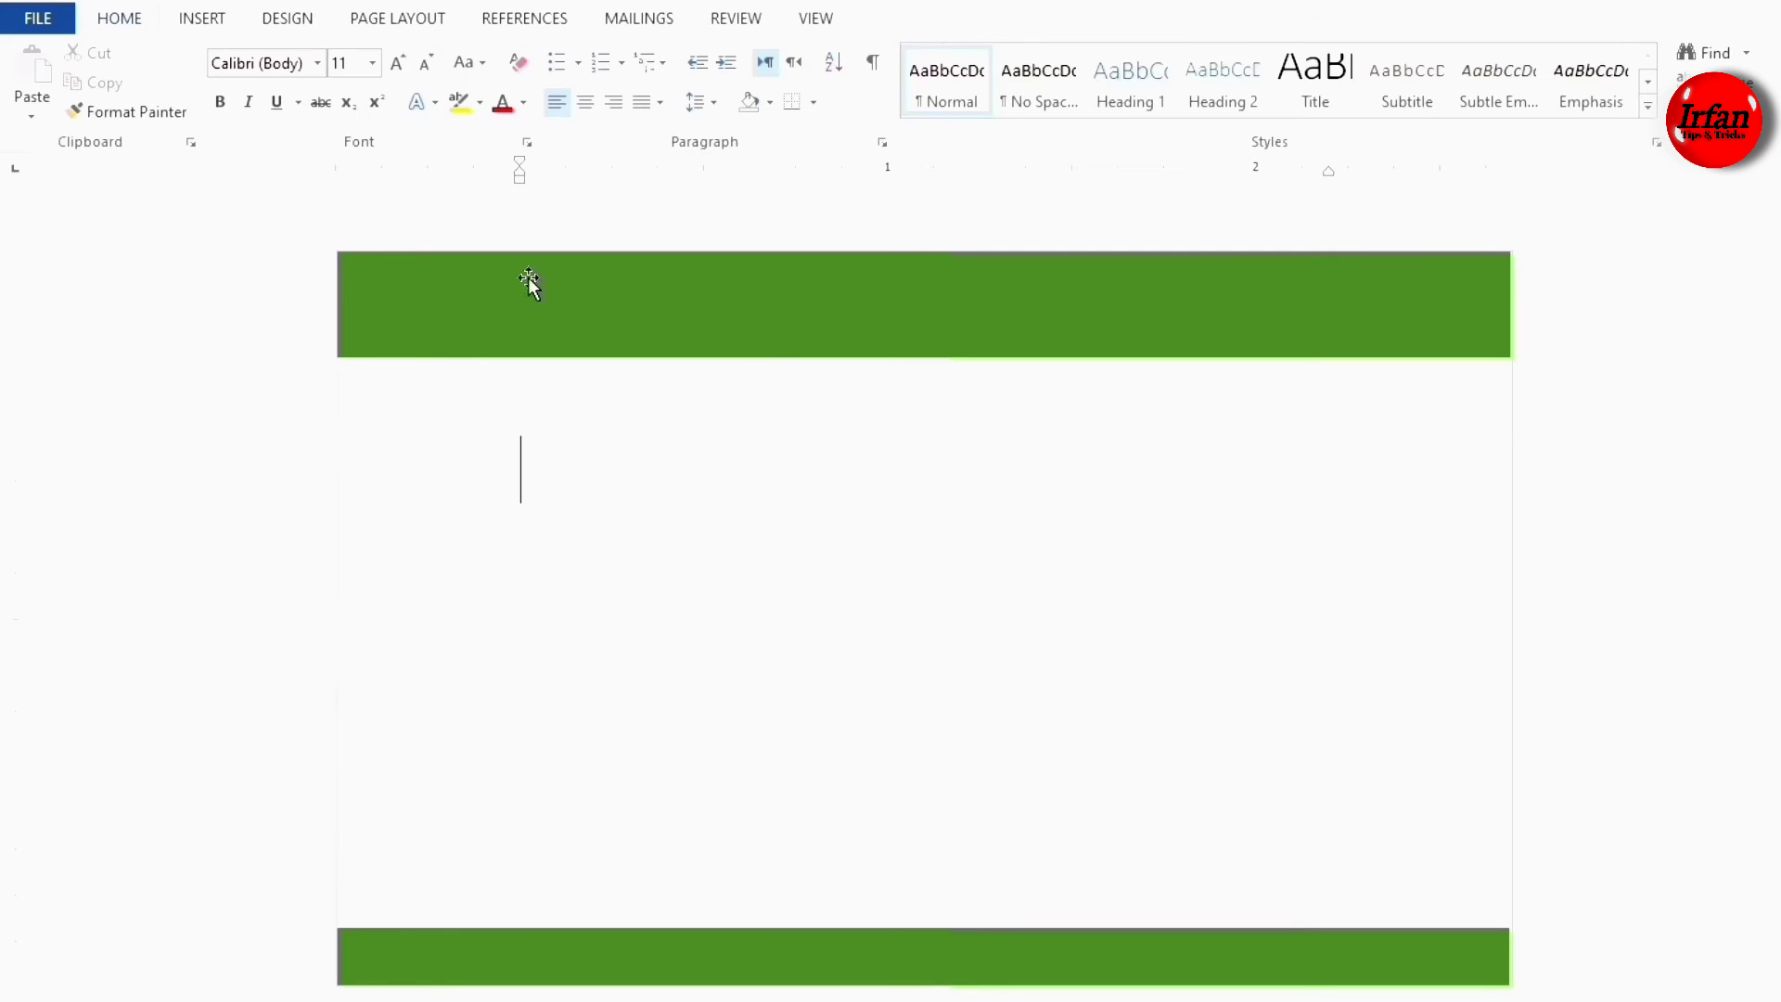
Draw a text box about 0.29 inches high just below the green header bar, nearly as wide as the card.
click(548, 315)
double_click(547, 315)
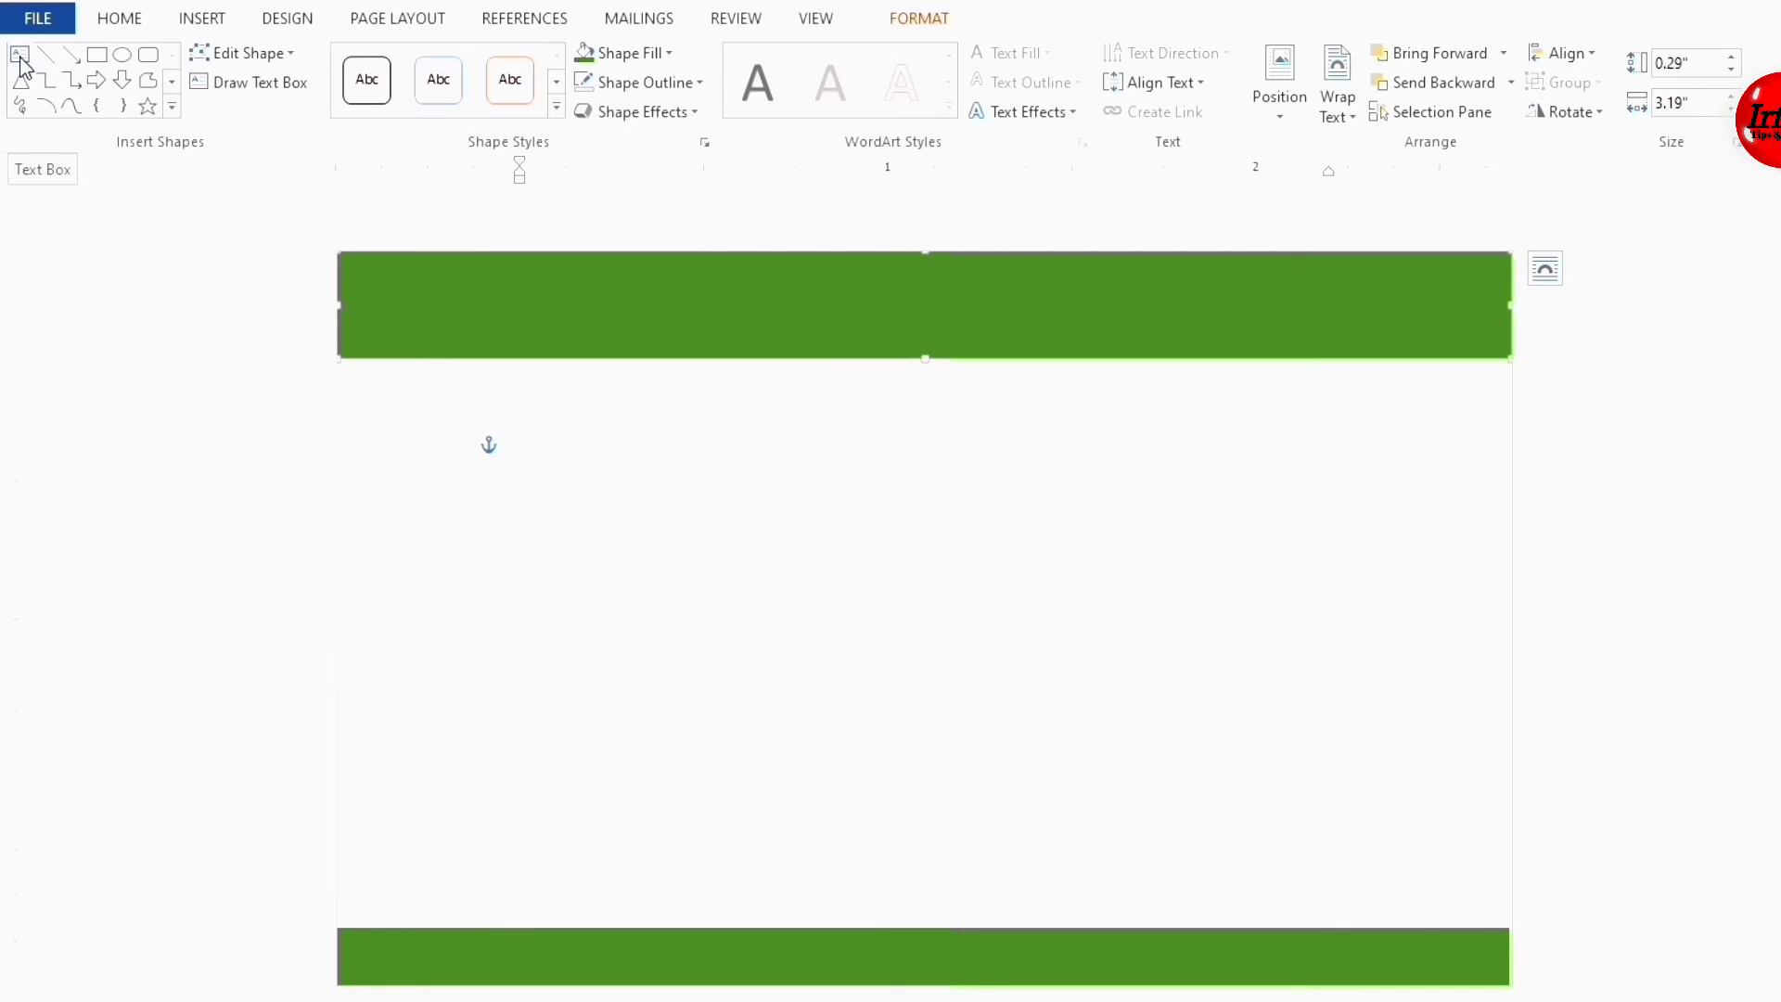
click(47, 103)
mouse_move(355, 380)
mouse_down()
mouse_move(1304, 509)
mouse_move(1460, 486)
mouse_up()
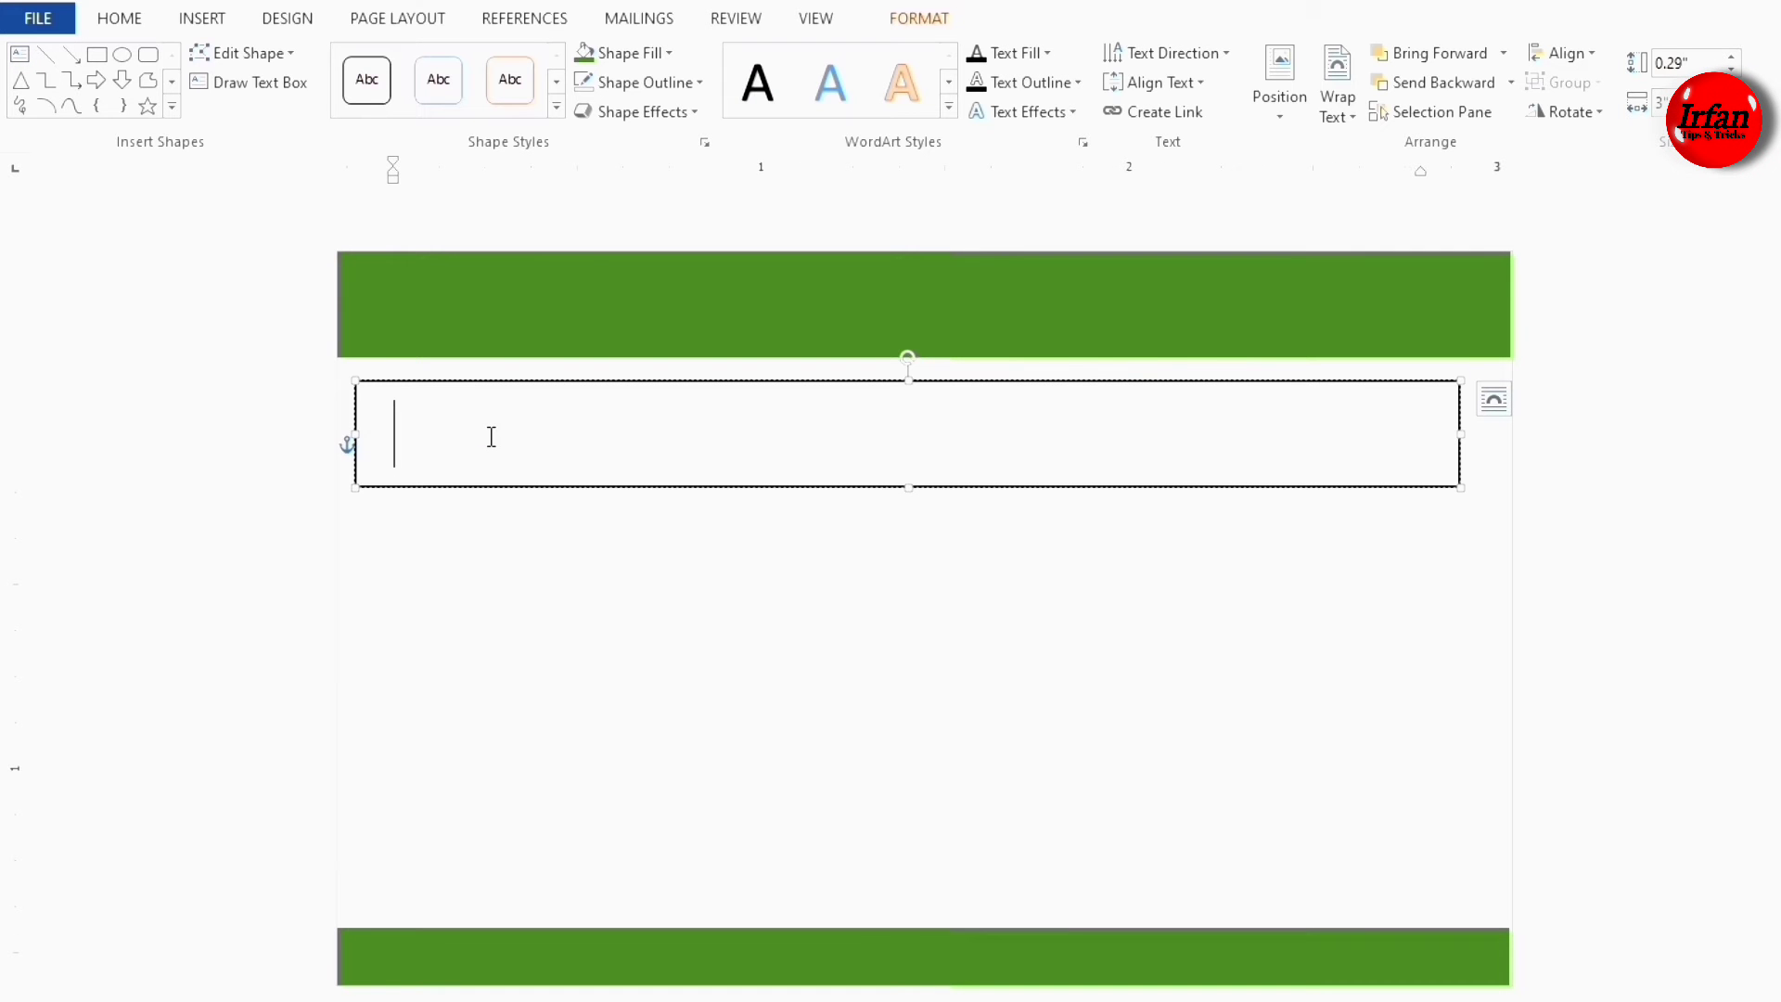
Enter "Government of Punjab, Irrigation Department." in the text box in Arial Black, size 8.
key(ctrl)
key(ctrl)
key(ctrl)
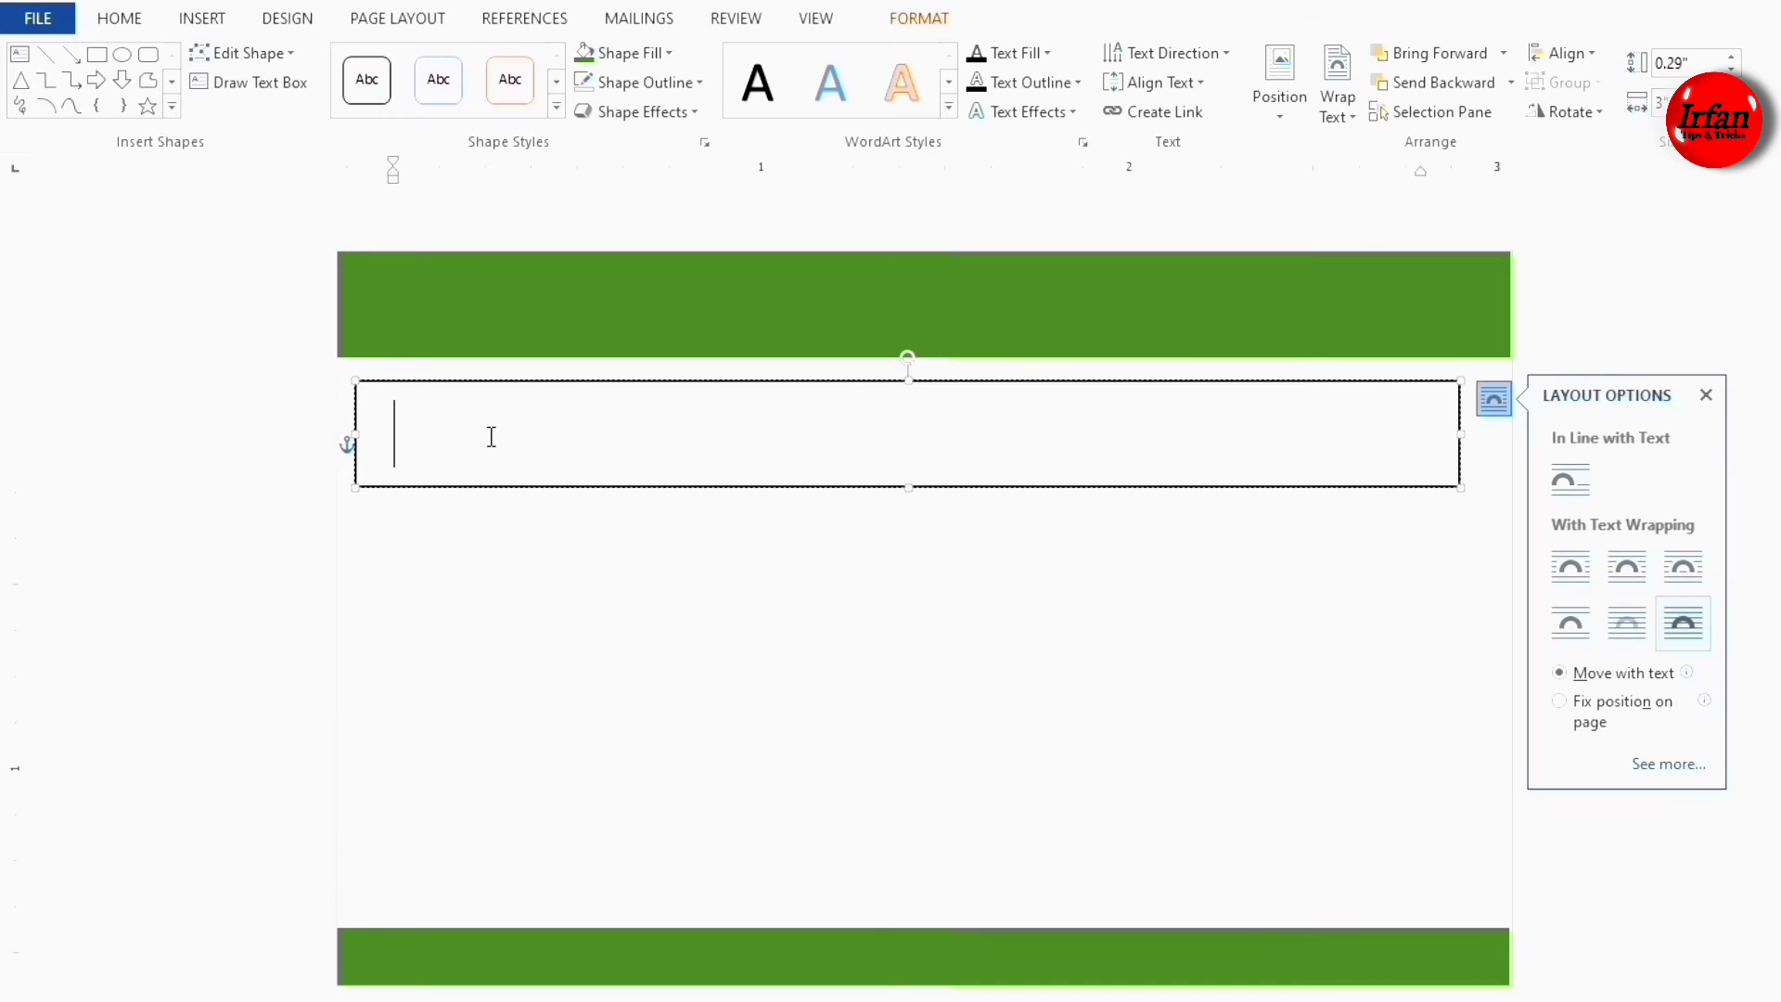
key(alt+h)
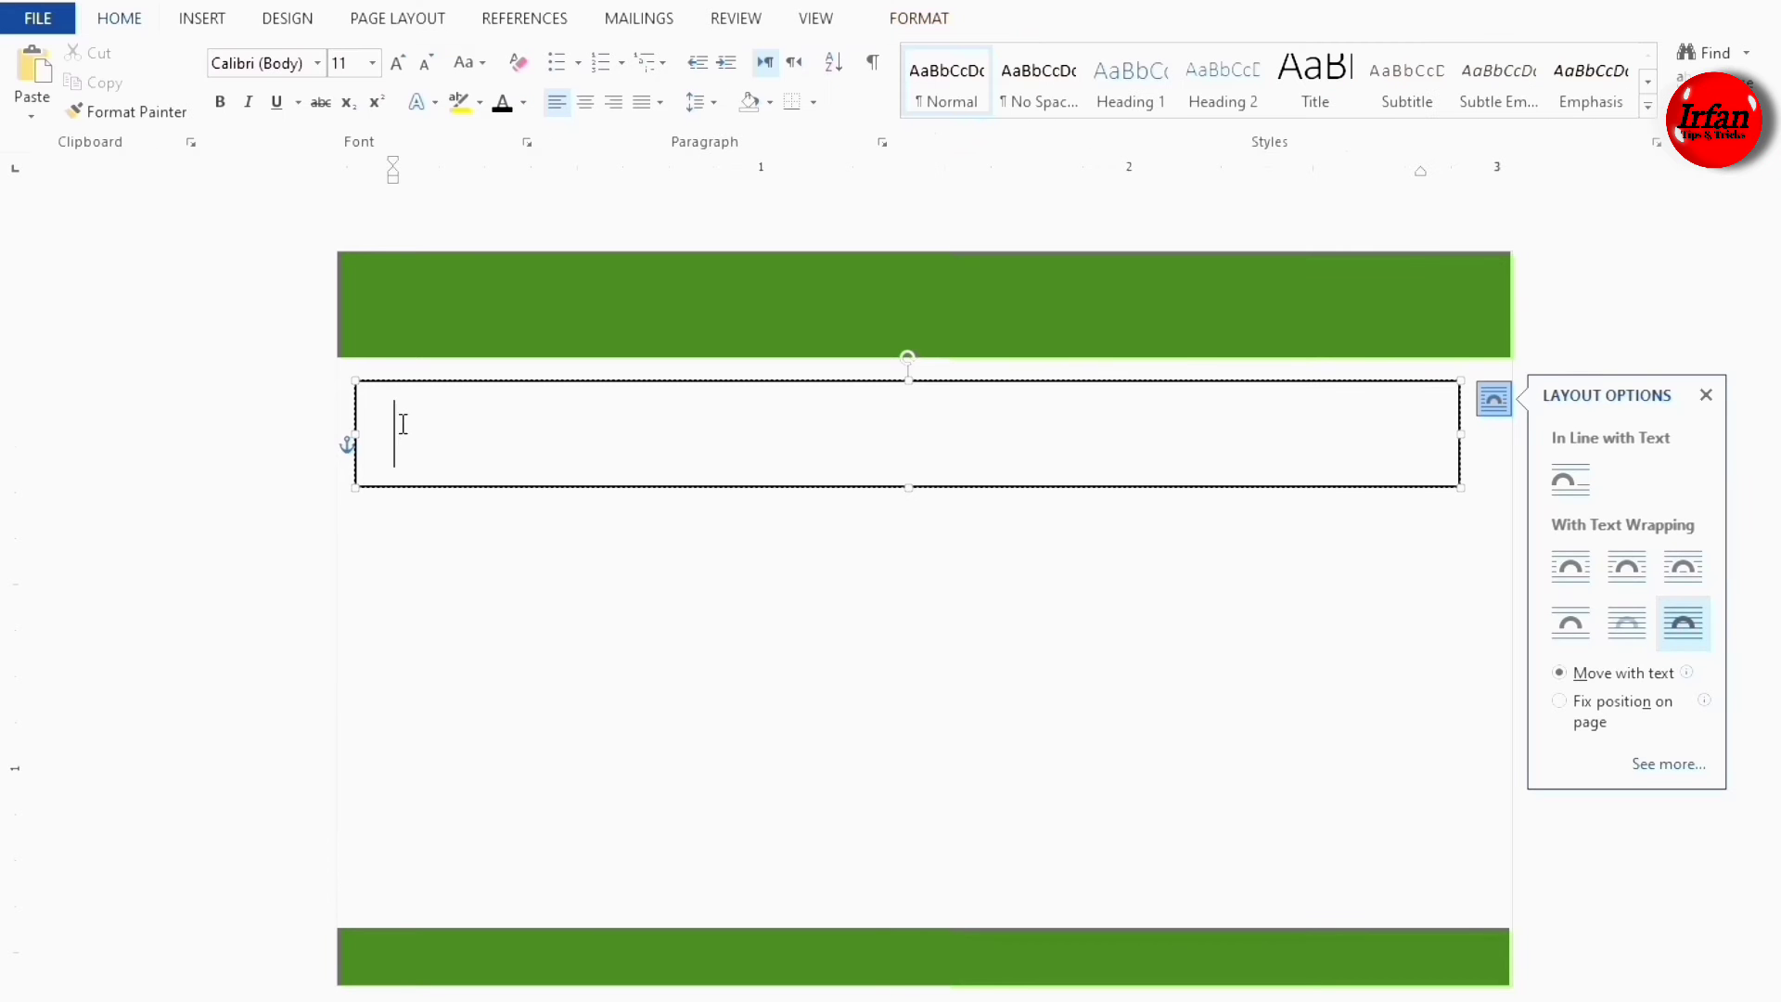
text(Government of Punjab, Irrigation Department.)
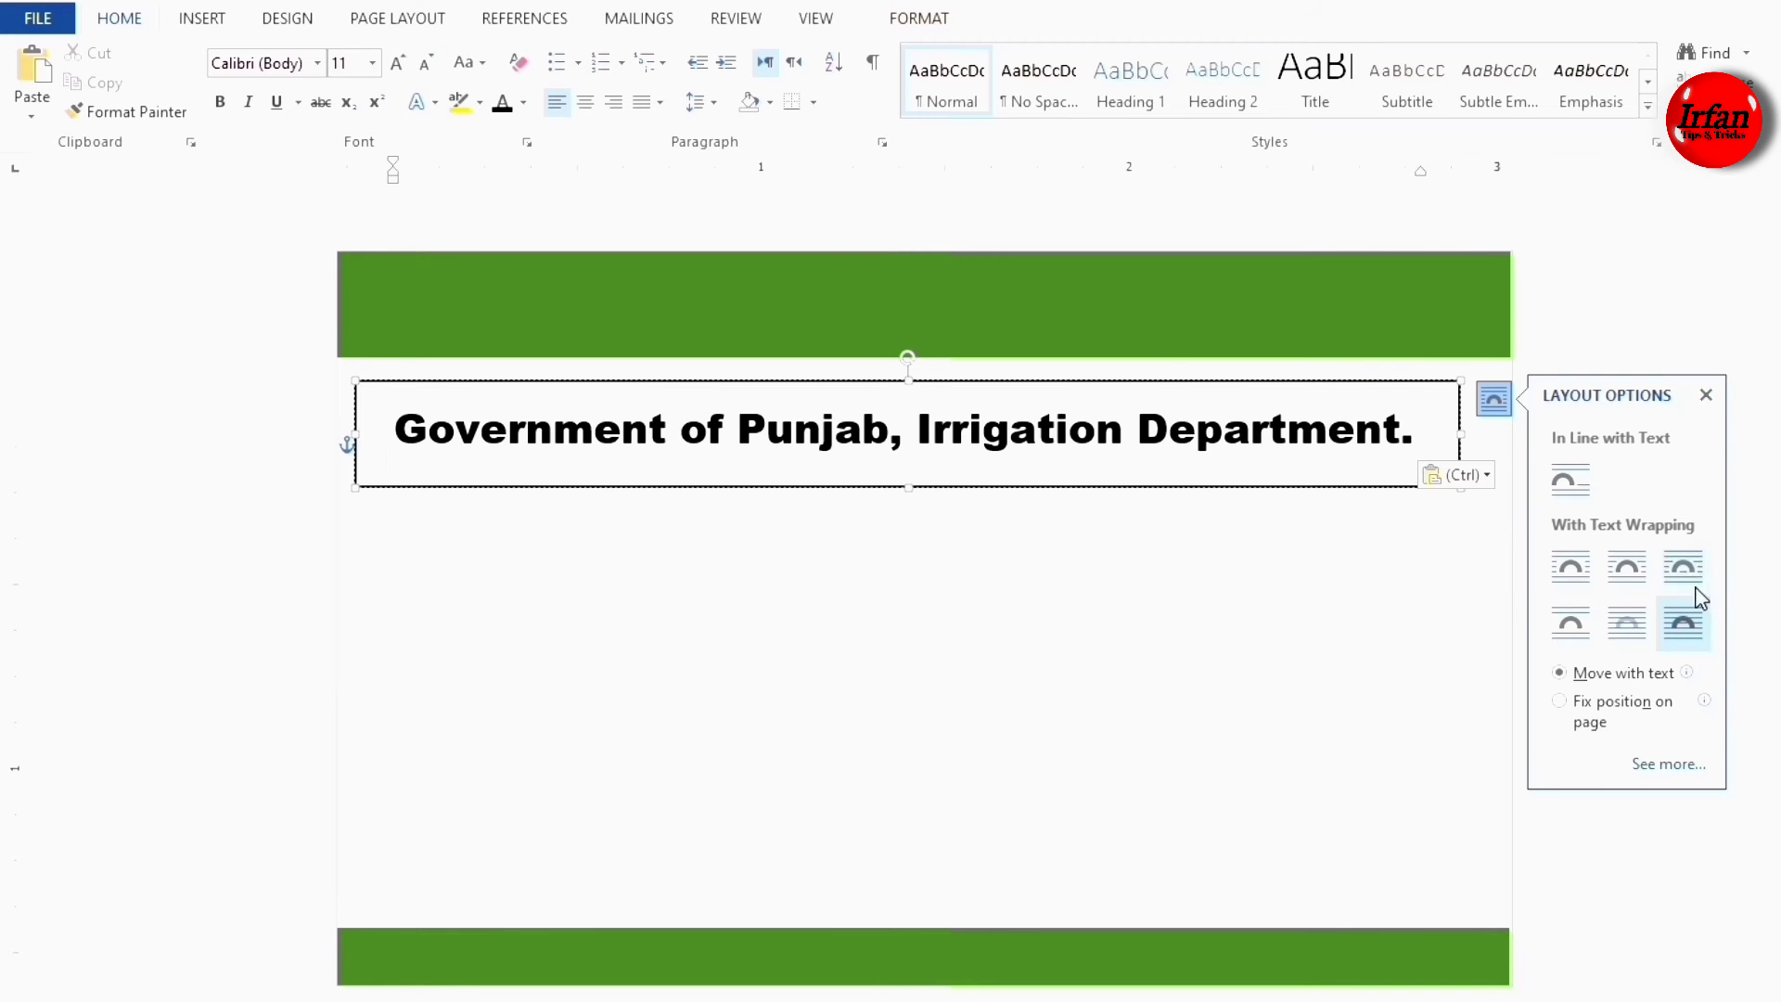
Keep the title text box in front of text and move it onto the green header bar.
click(1684, 623)
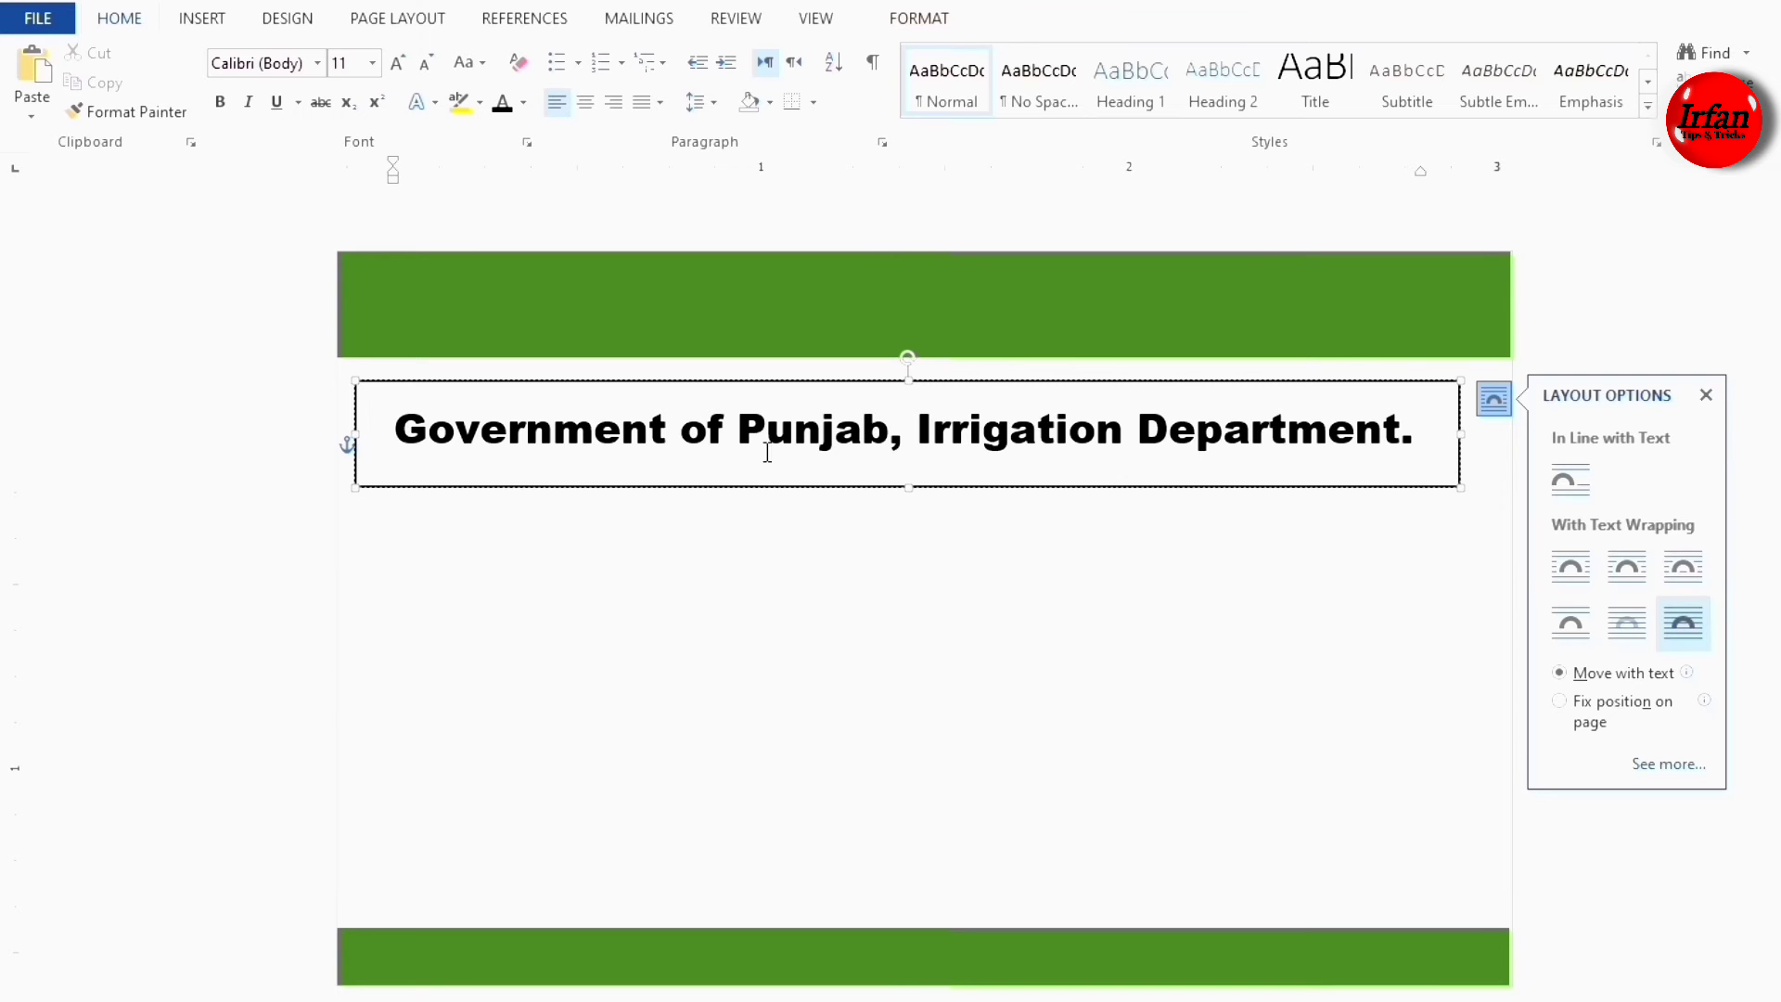
click(720, 487)
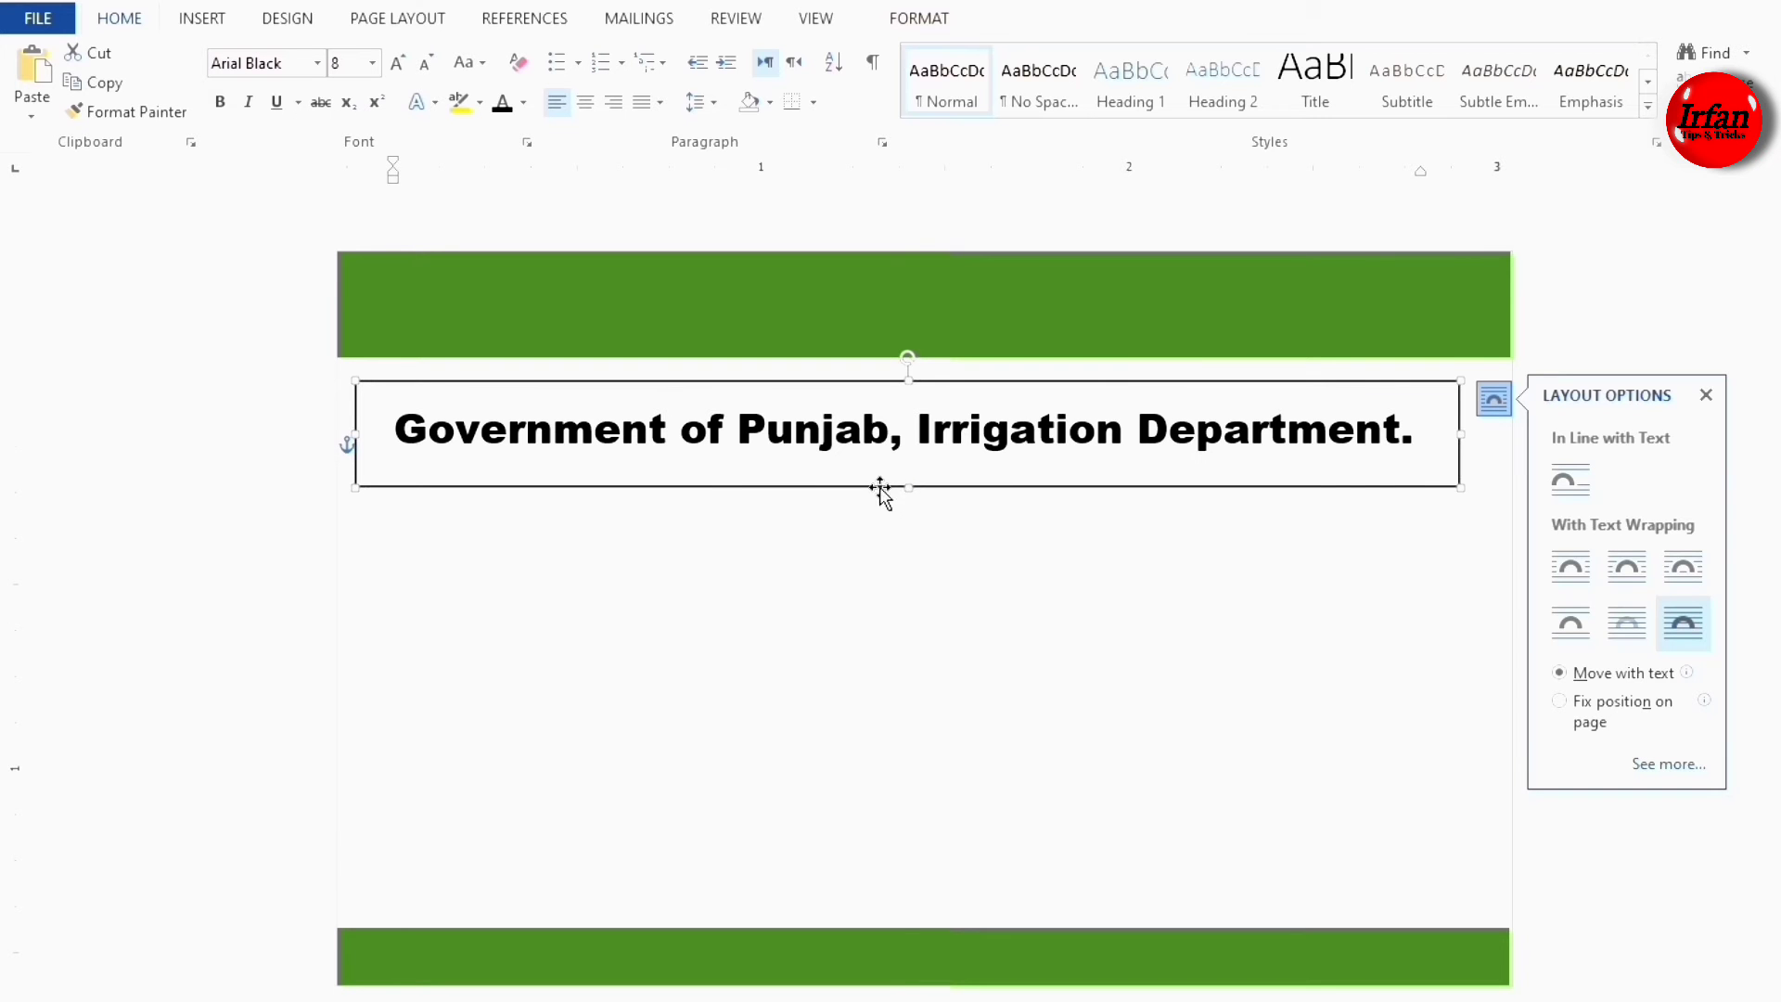
drag(880, 486, 880, 358)
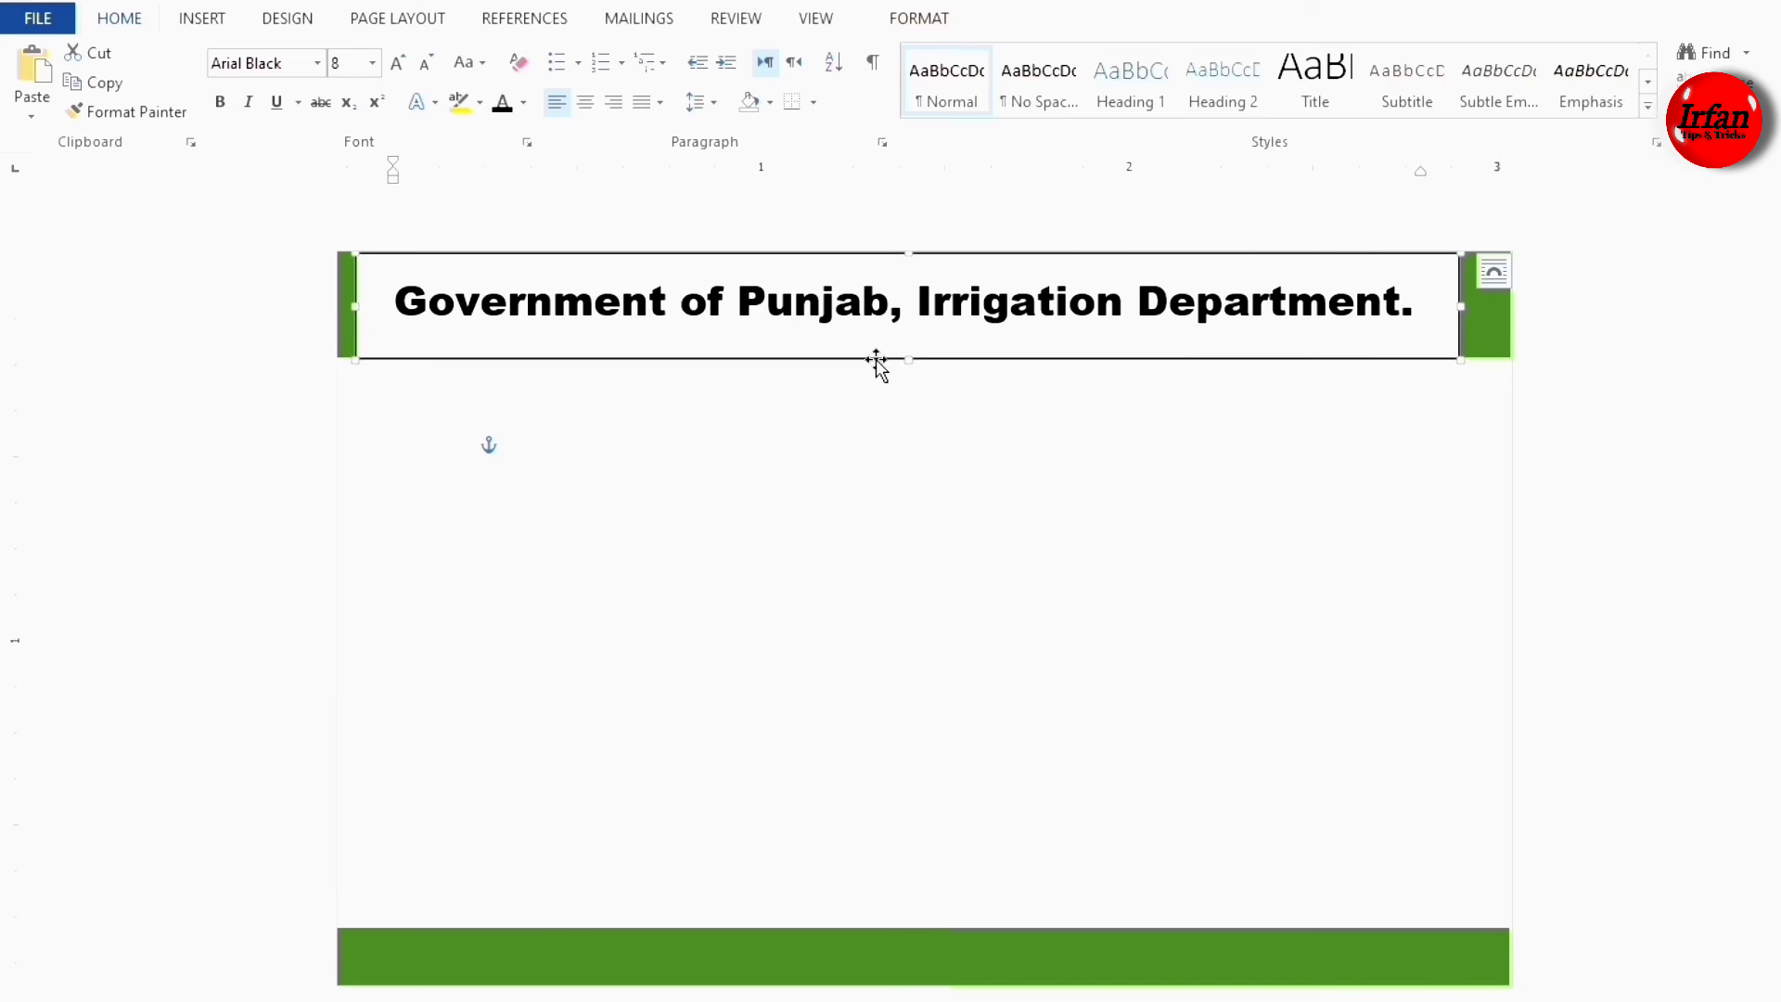
Remove the fill and the outline of the title text box.
click(920, 21)
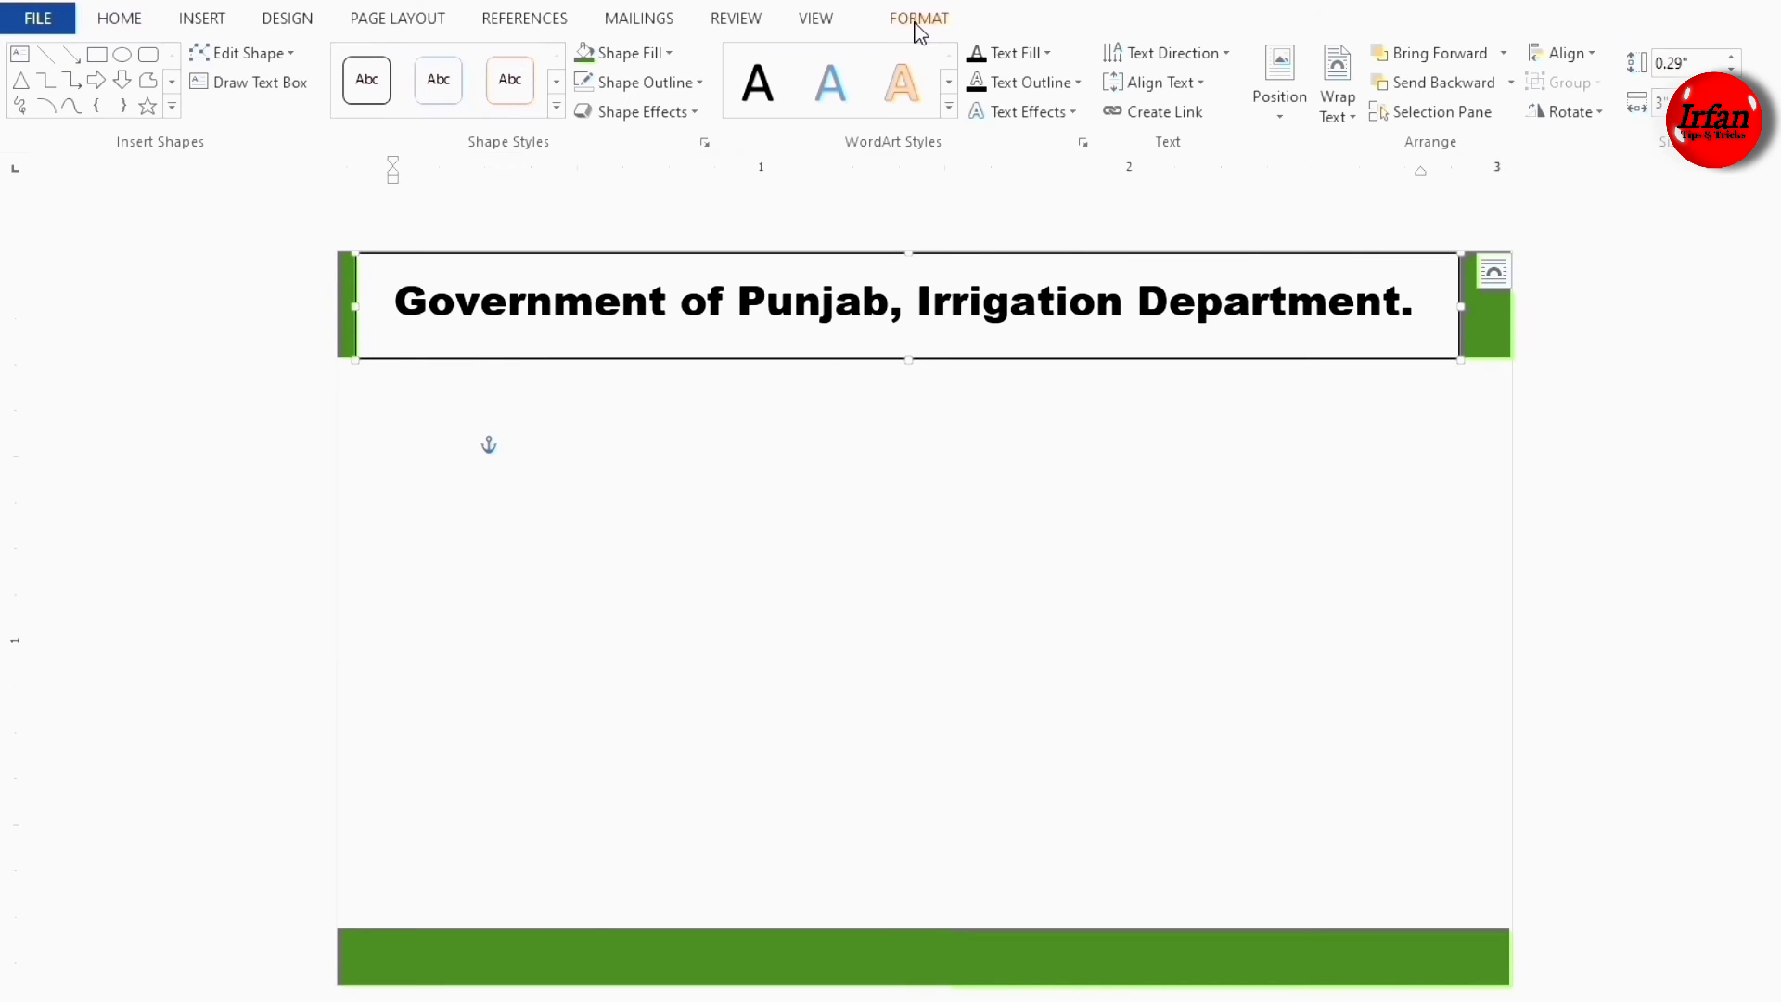
click(670, 54)
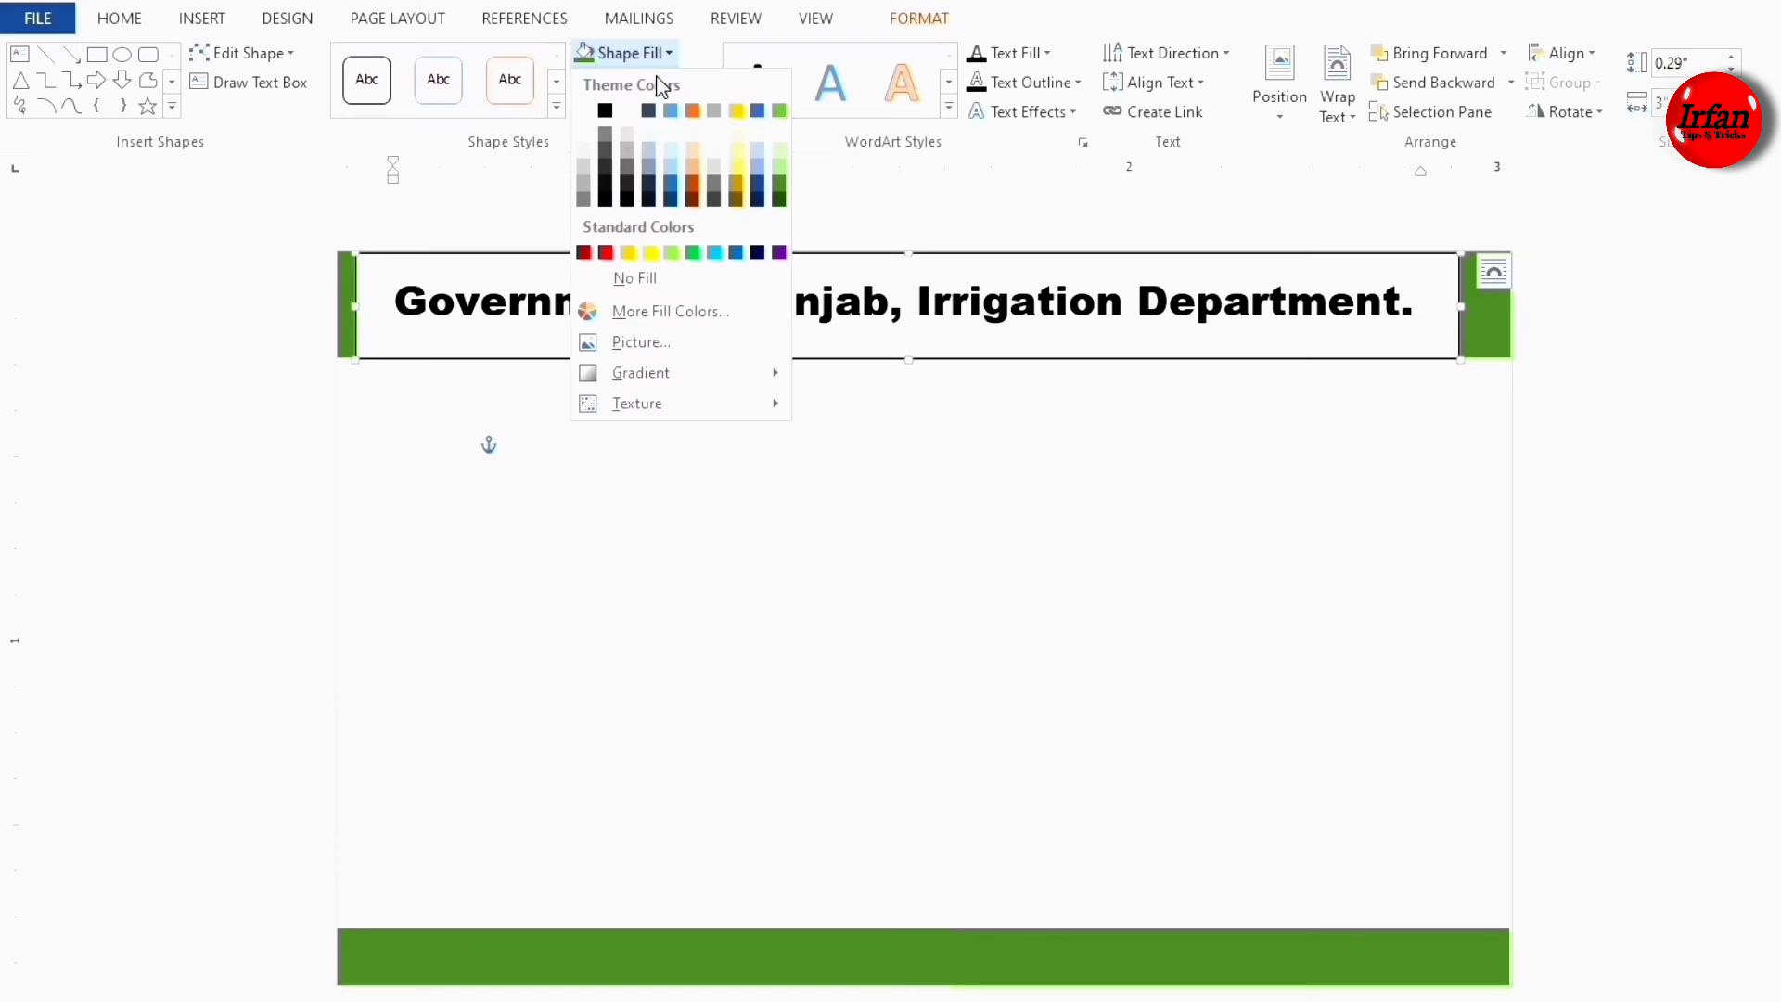
click(634, 280)
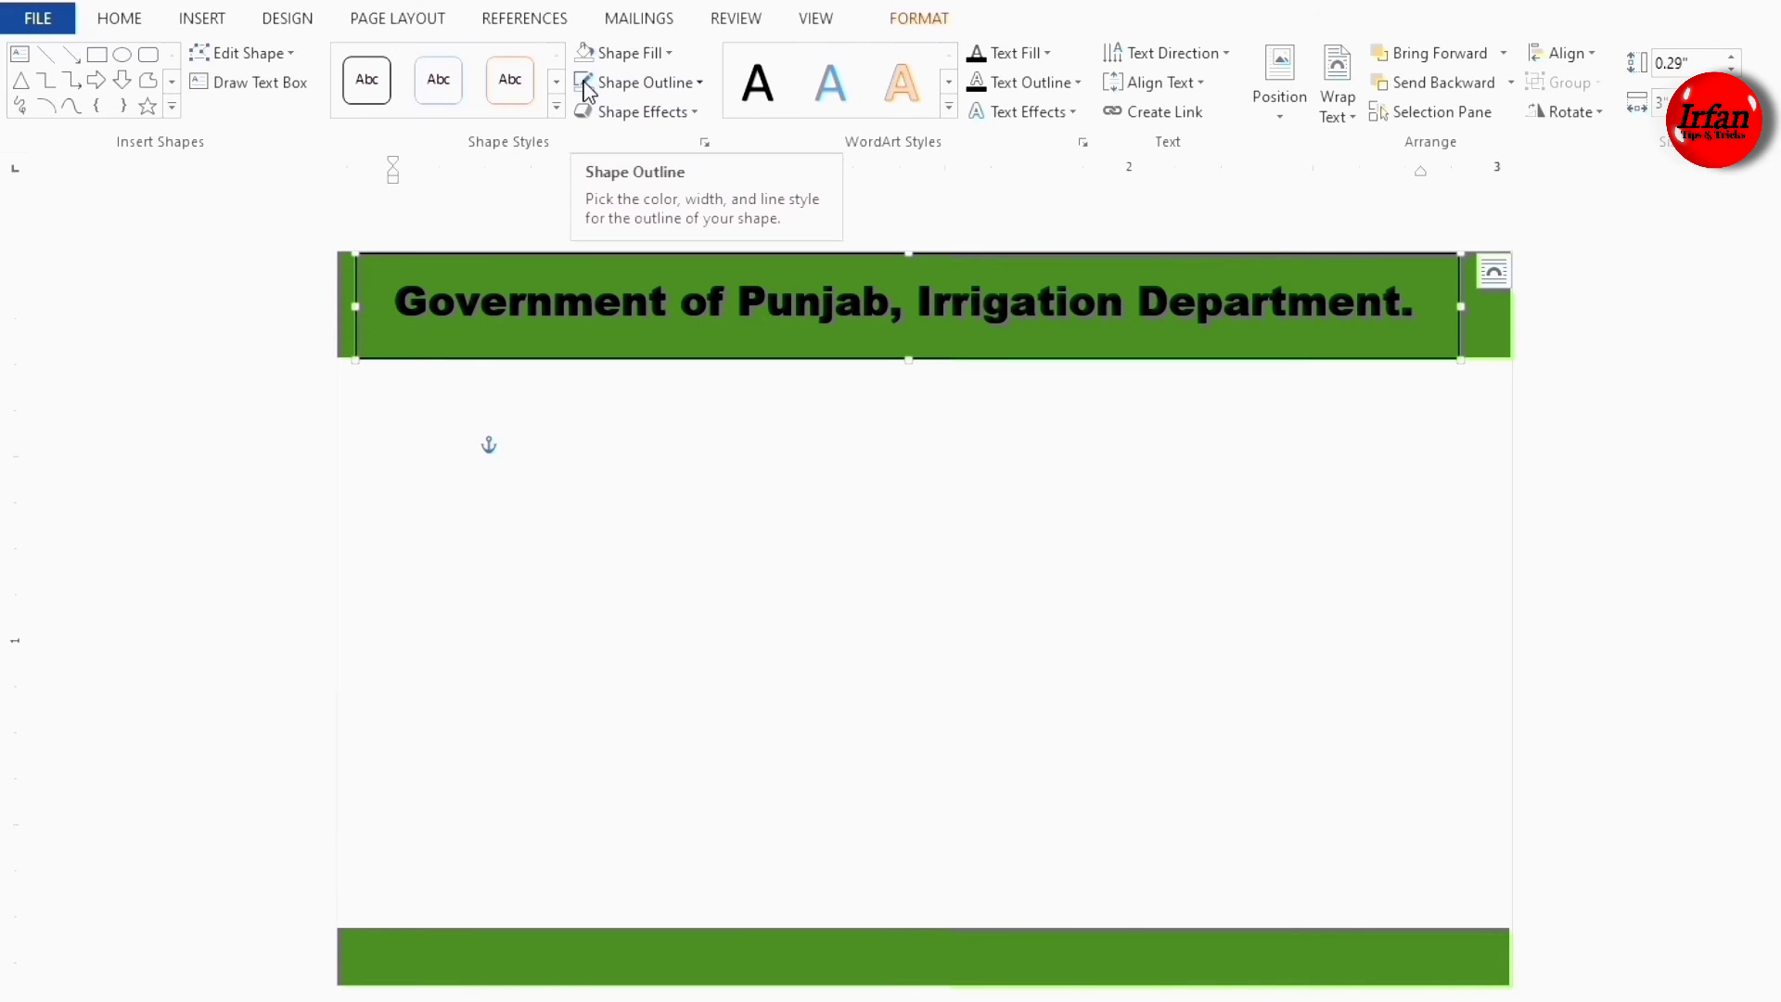
click(705, 485)
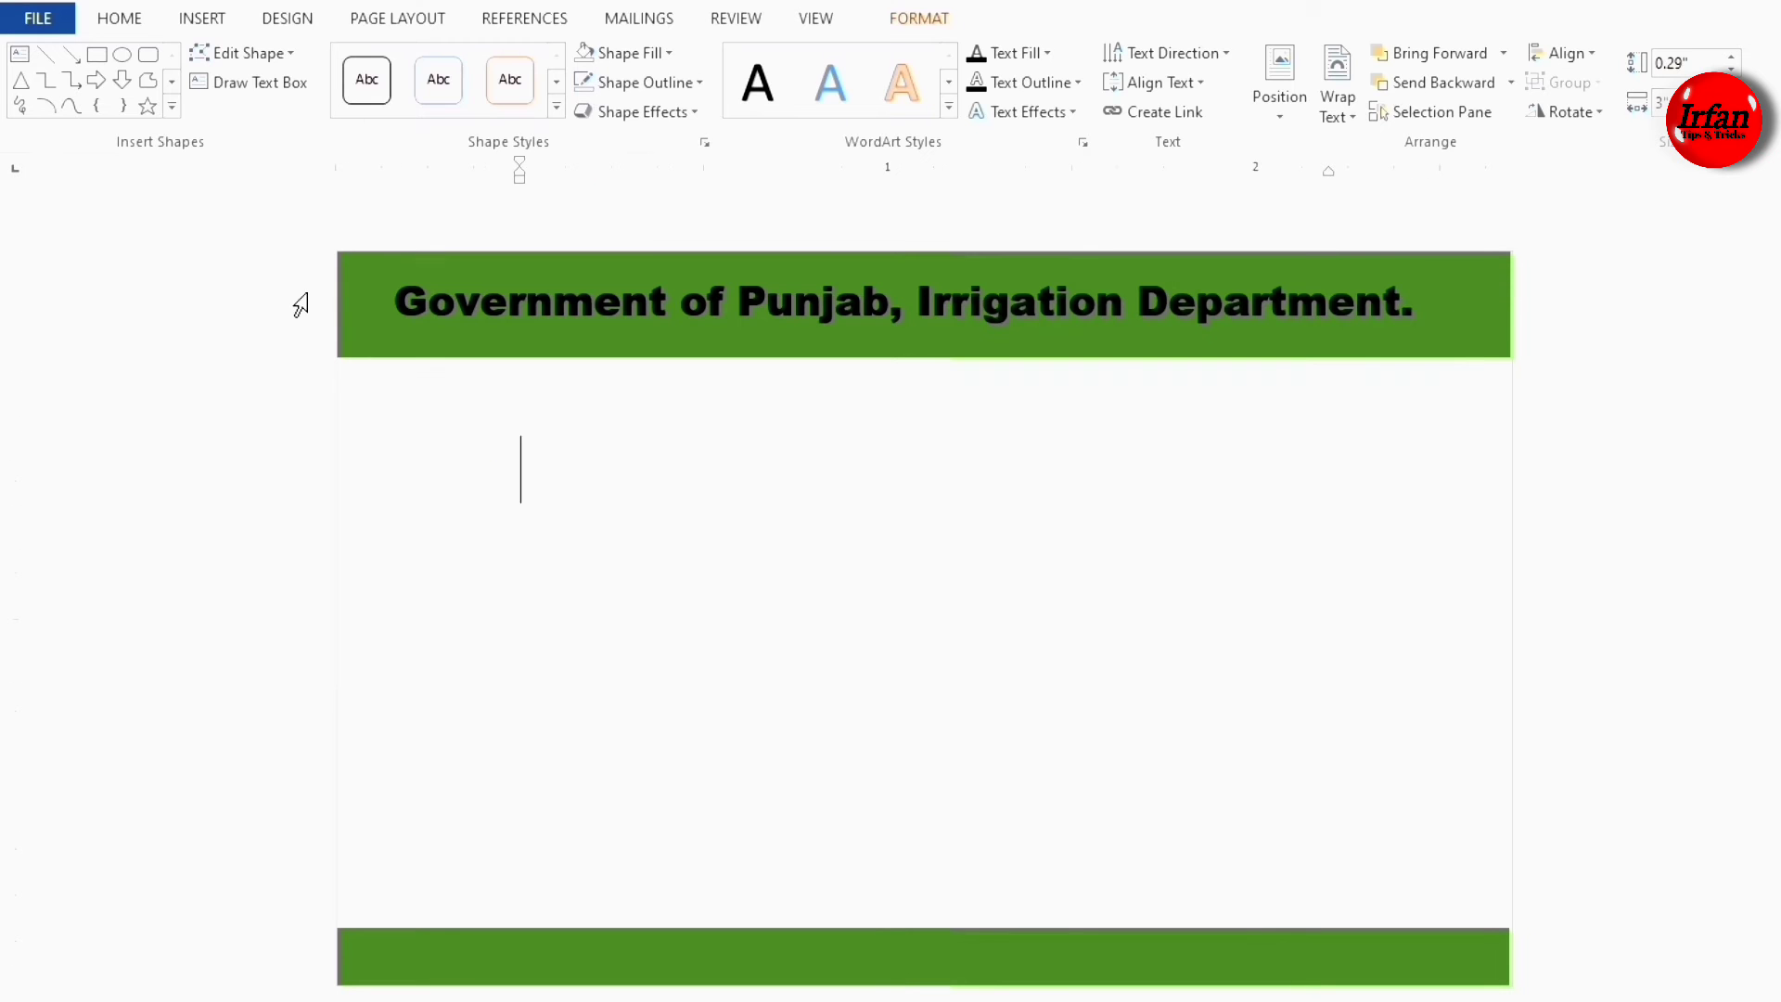
Widen the title text box on both sides to span the full width of the green header bar.
click(894, 300)
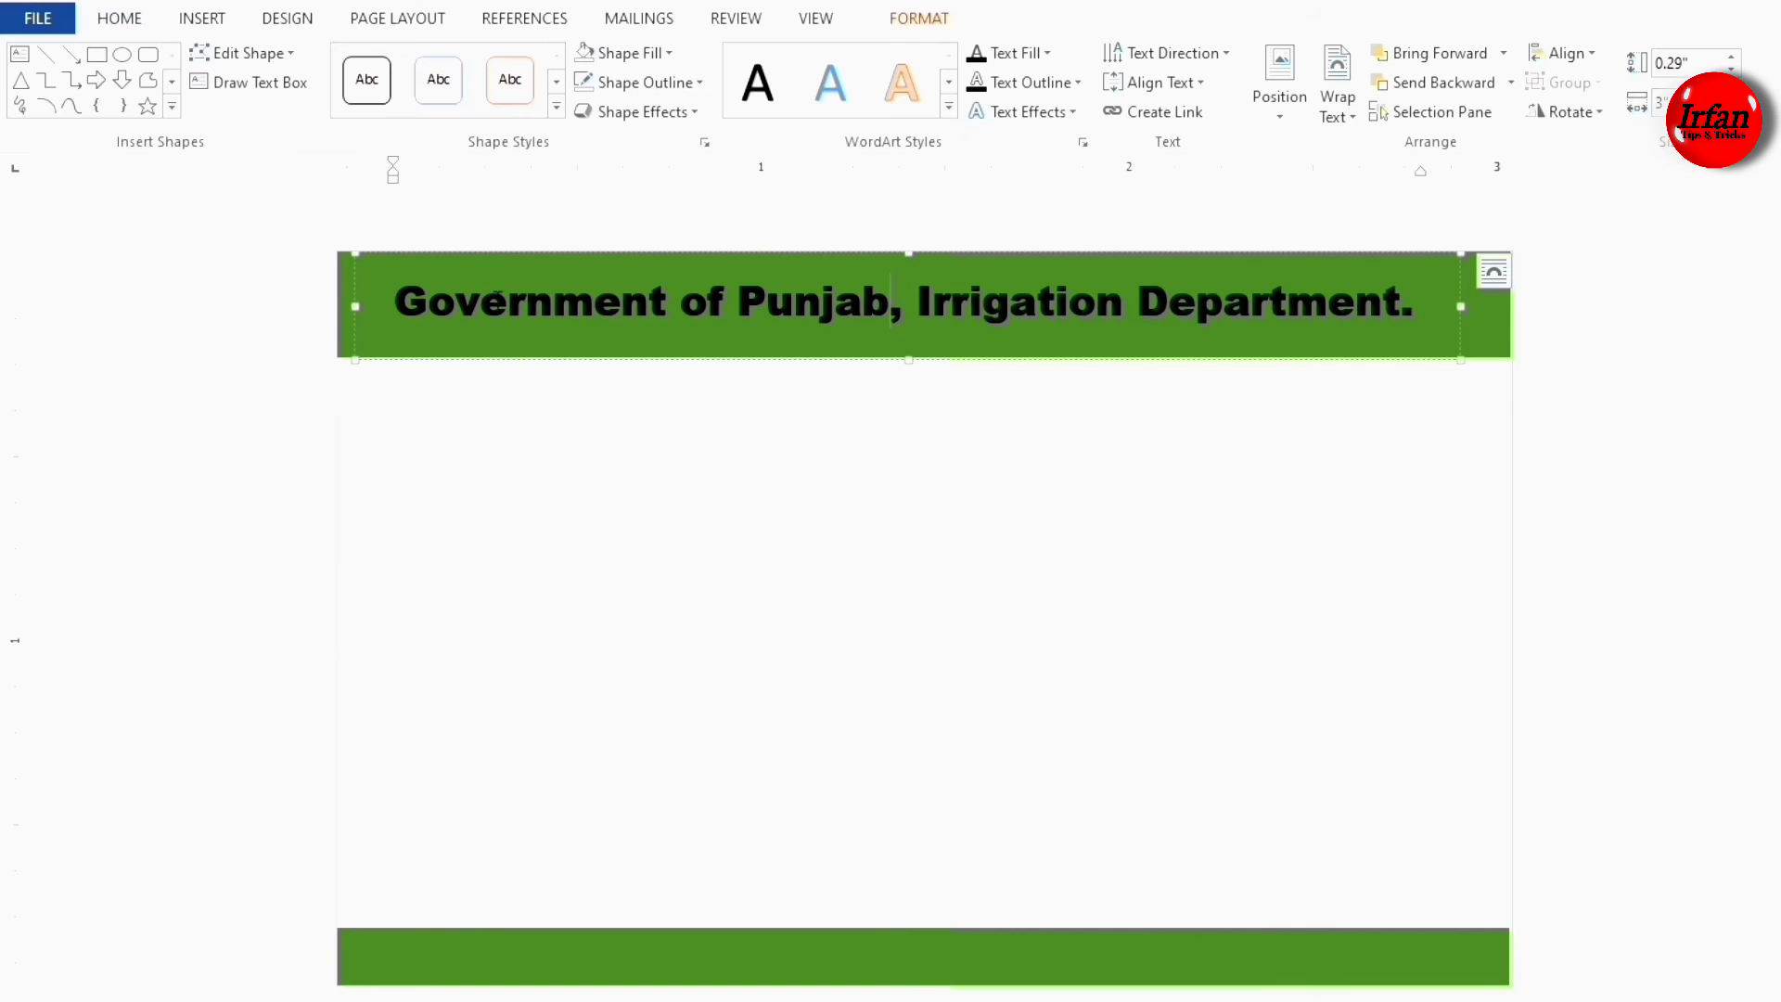
drag(354, 306, 337, 306)
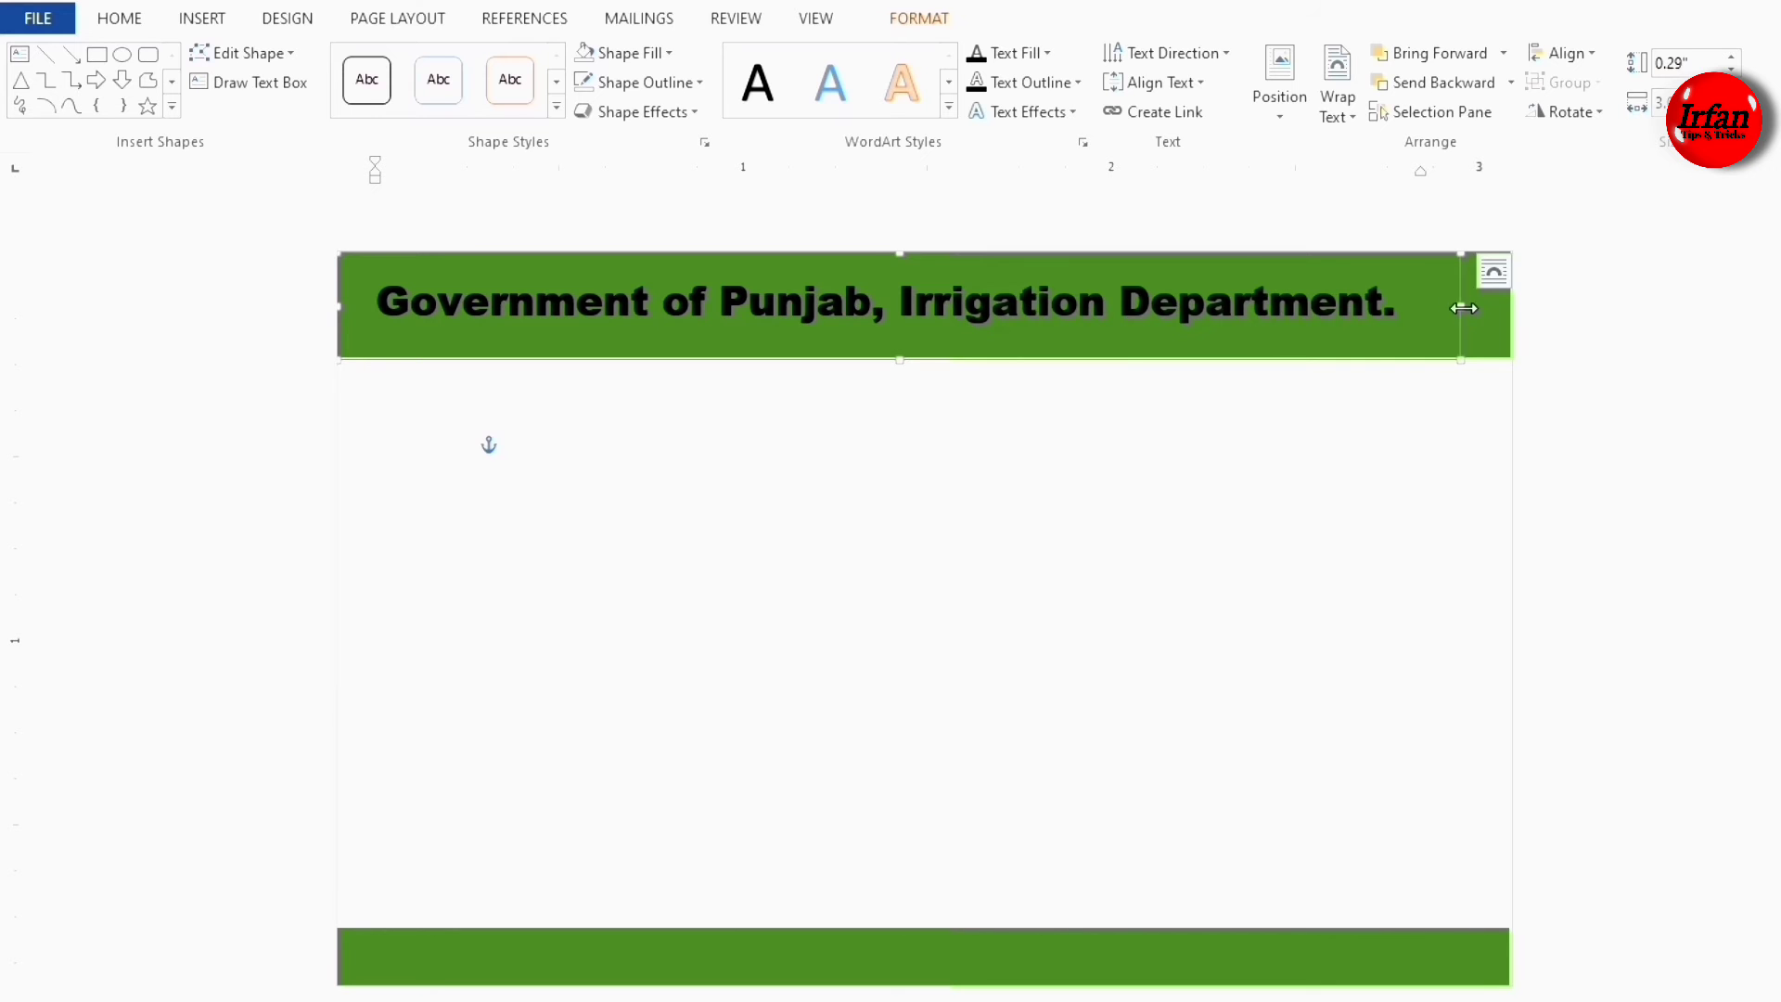
drag(1461, 307, 1511, 306)
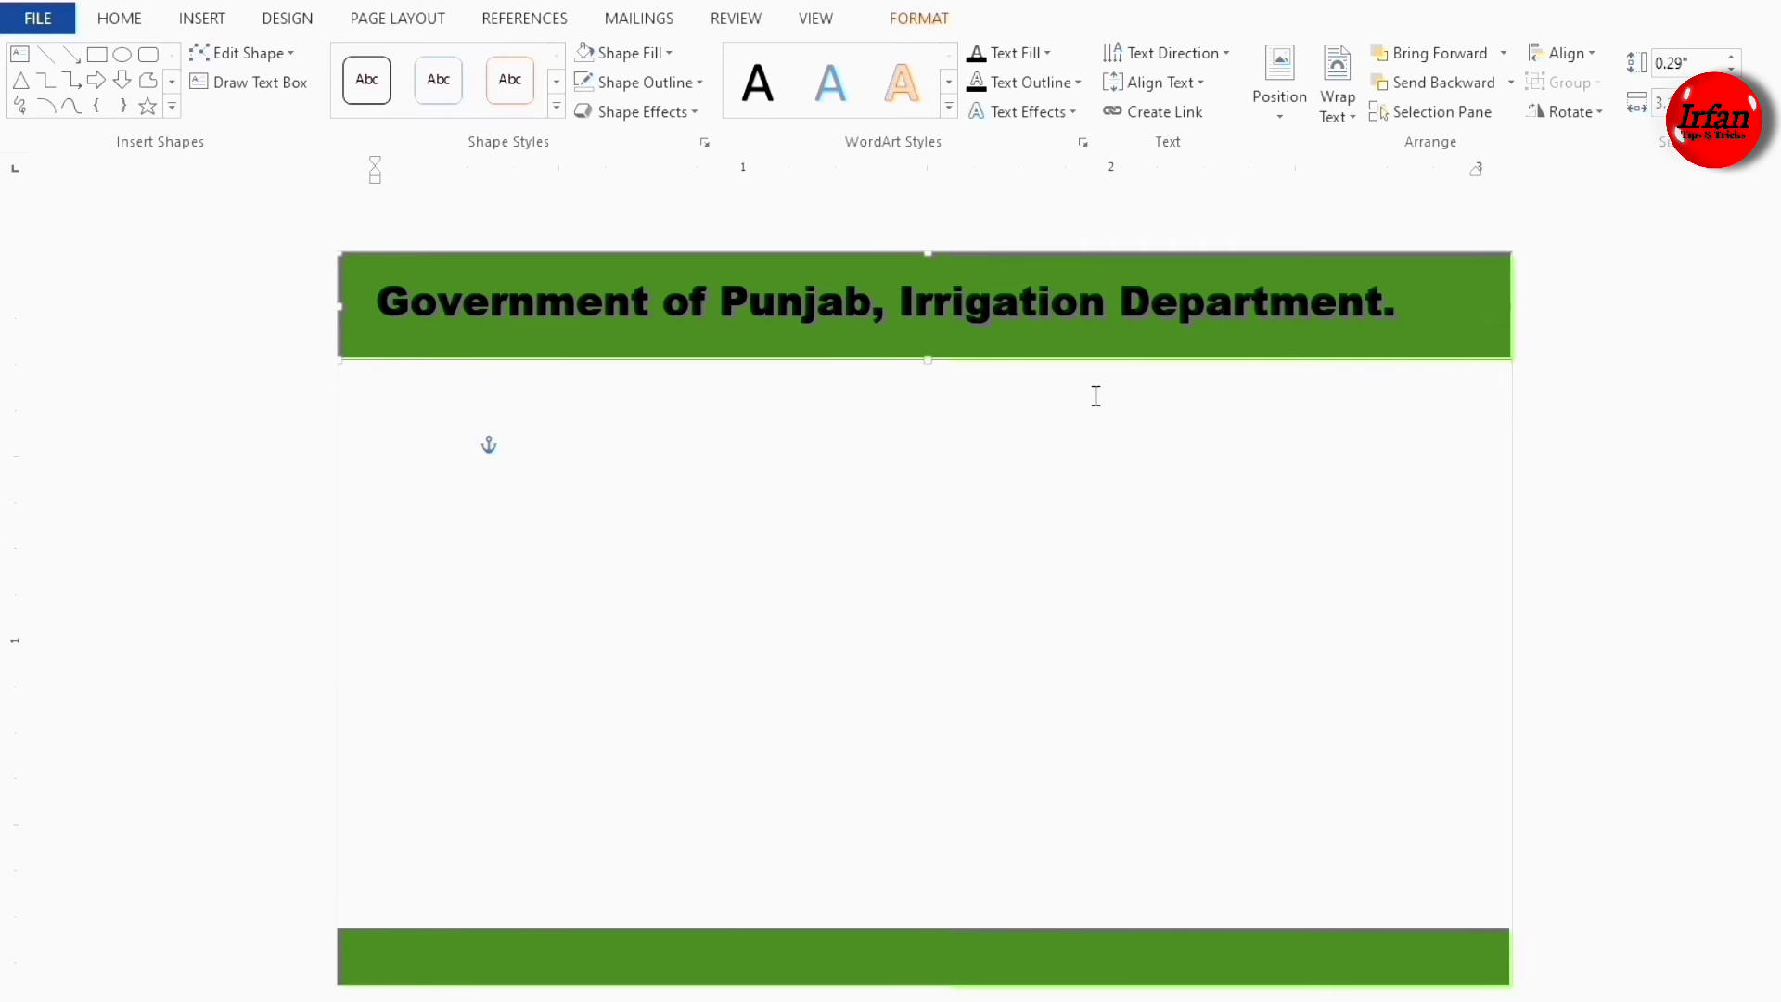
click(964, 465)
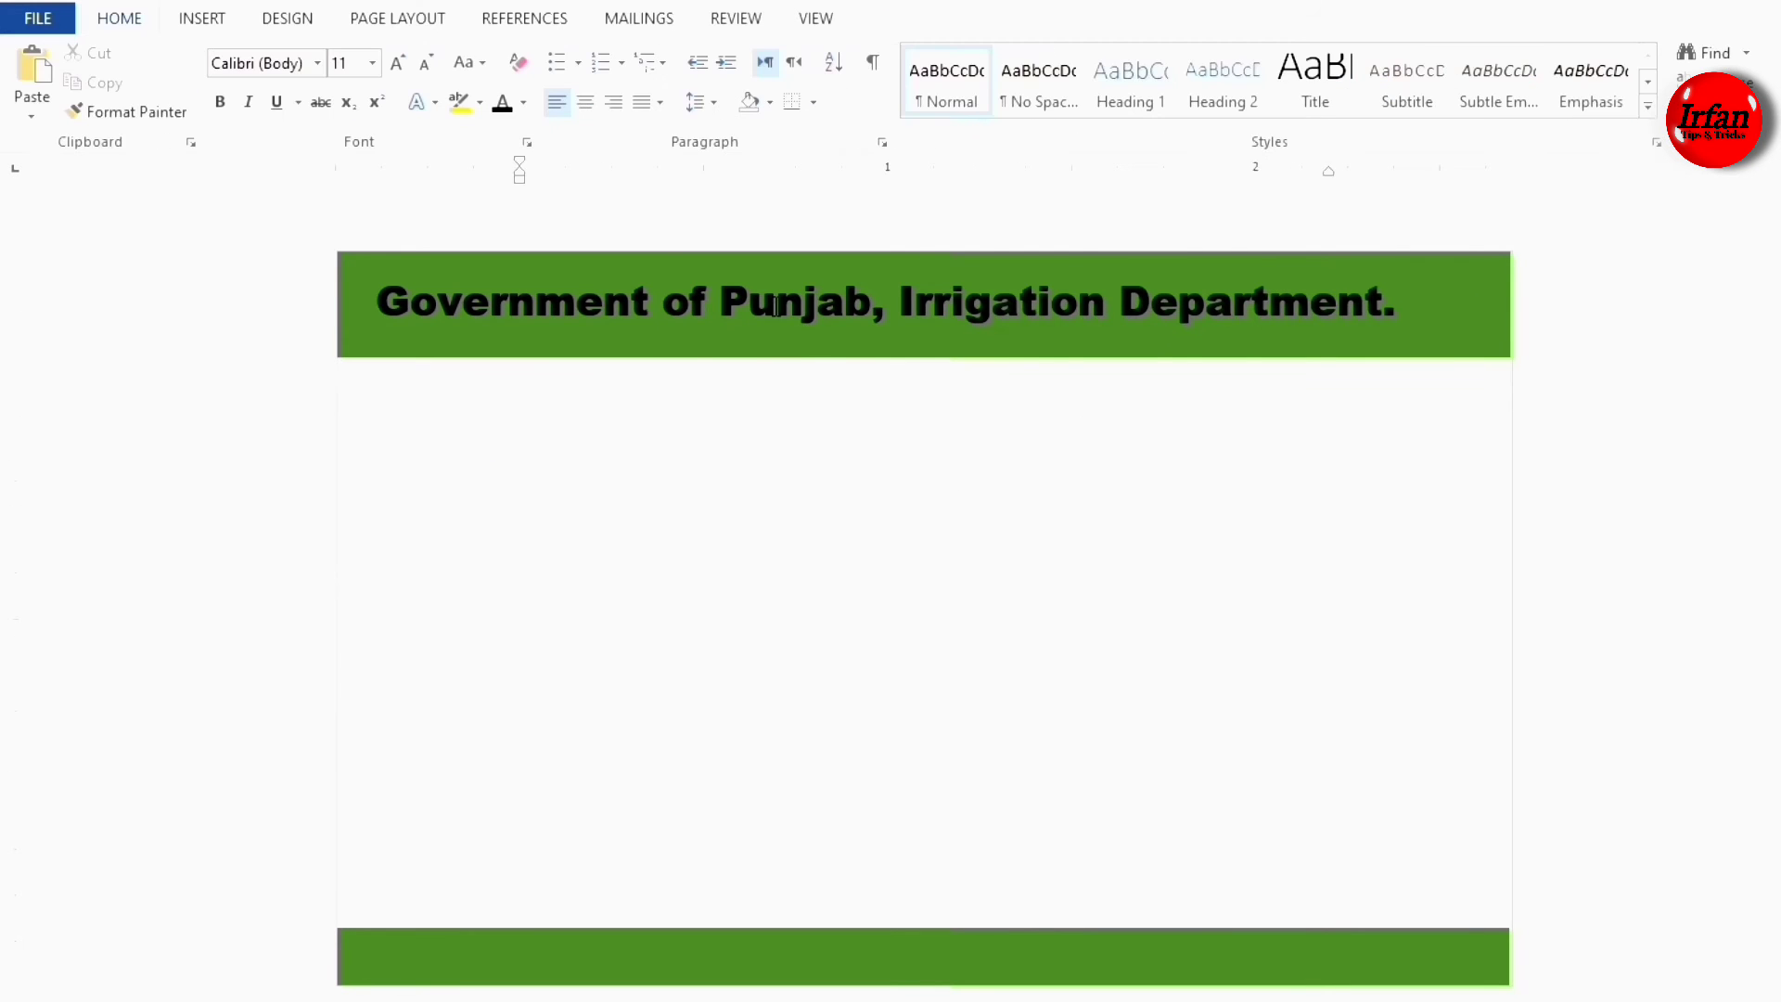
Change the font color of the title text "Government of Punjab, Irrigation Department." to white.
click(1379, 298)
drag(1399, 302, 374, 304)
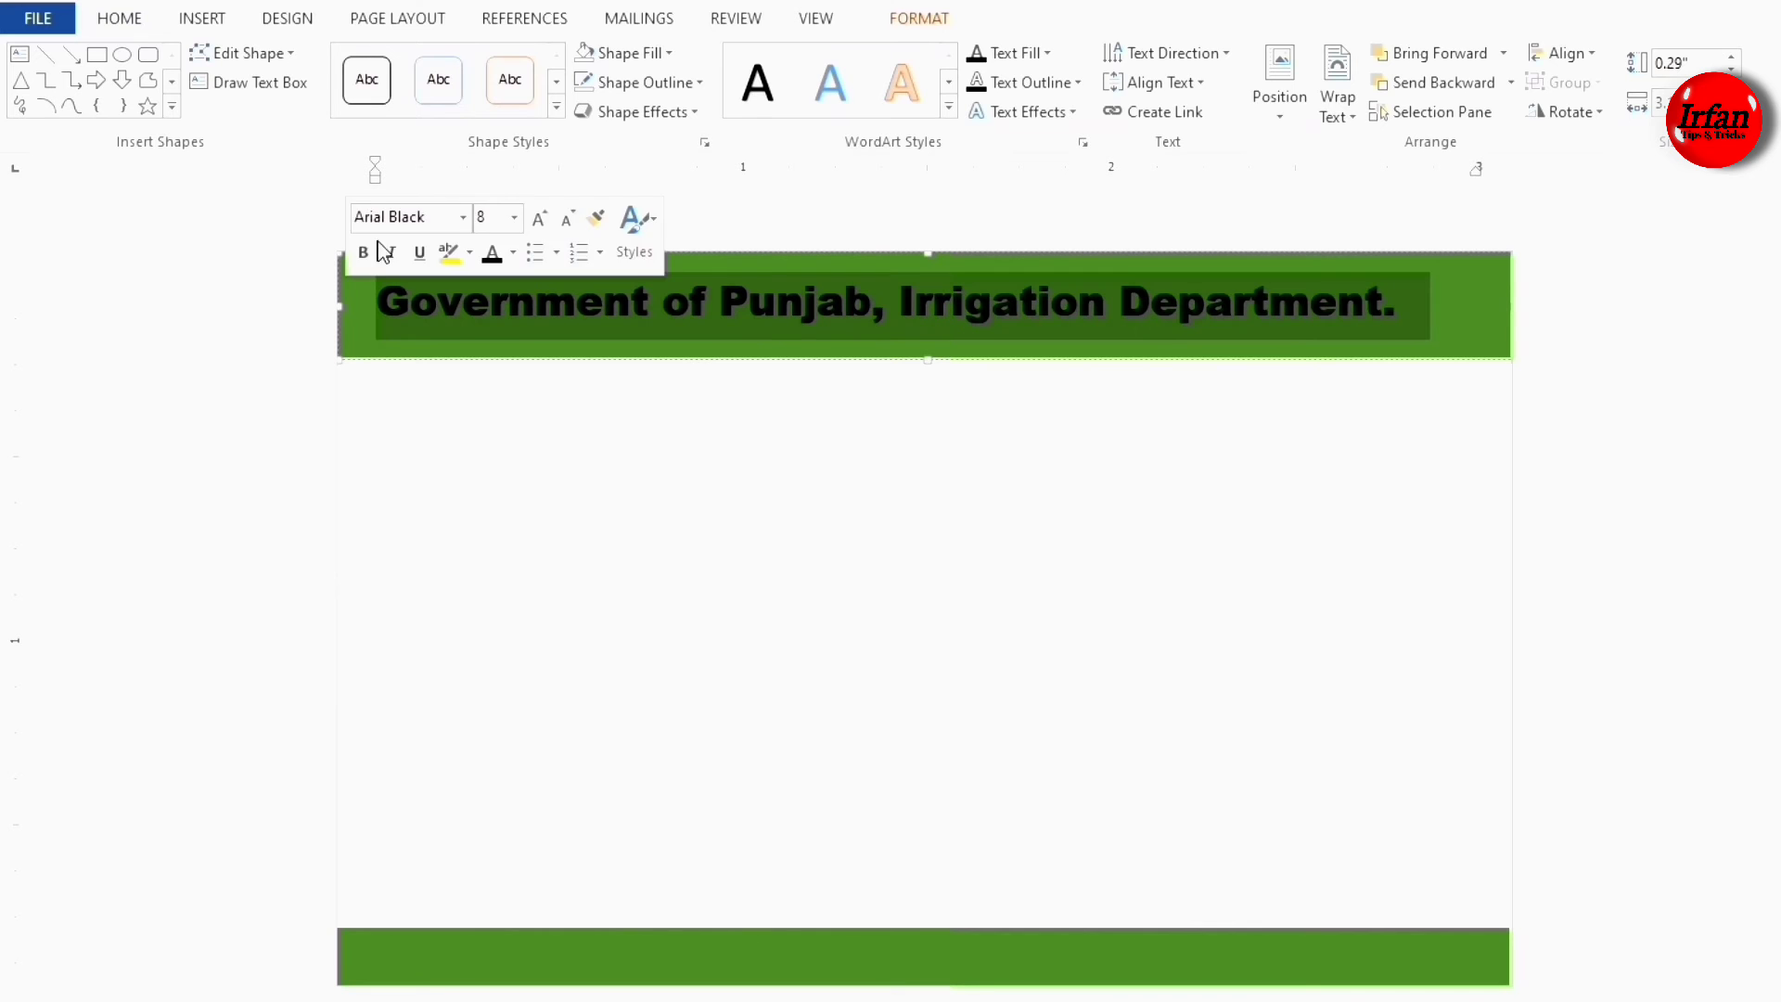
click(148, 26)
click(525, 103)
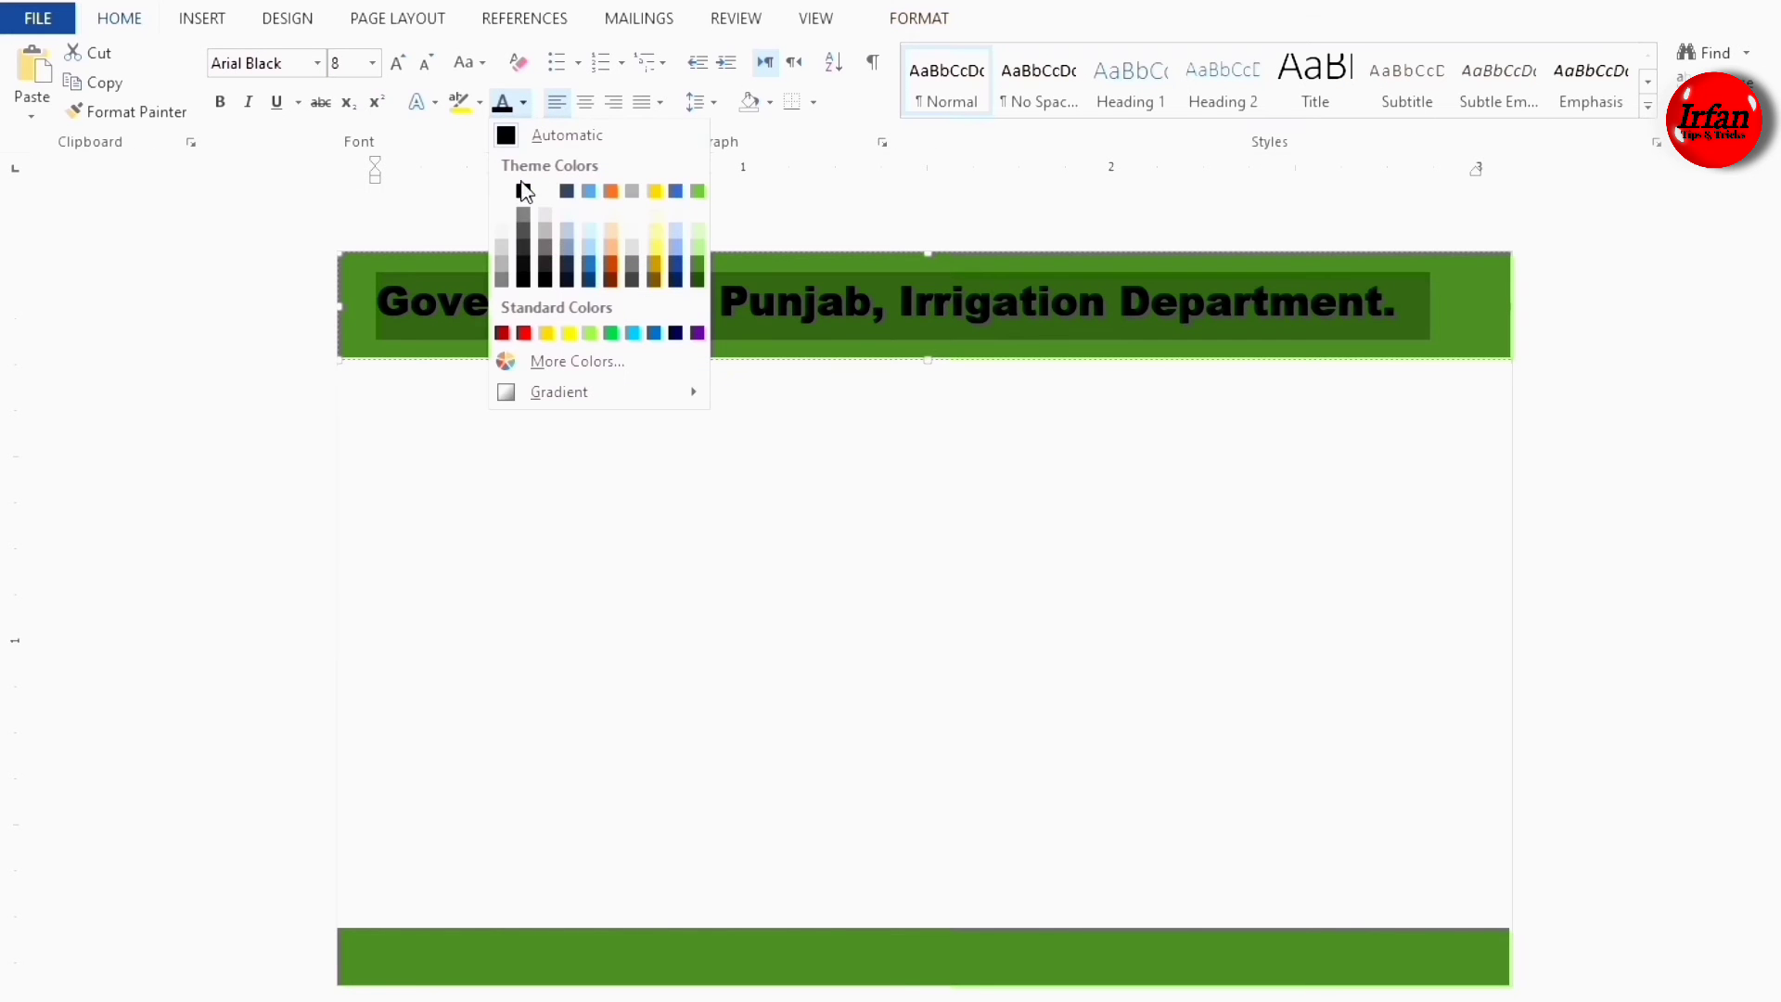
click(545, 191)
click(611, 502)
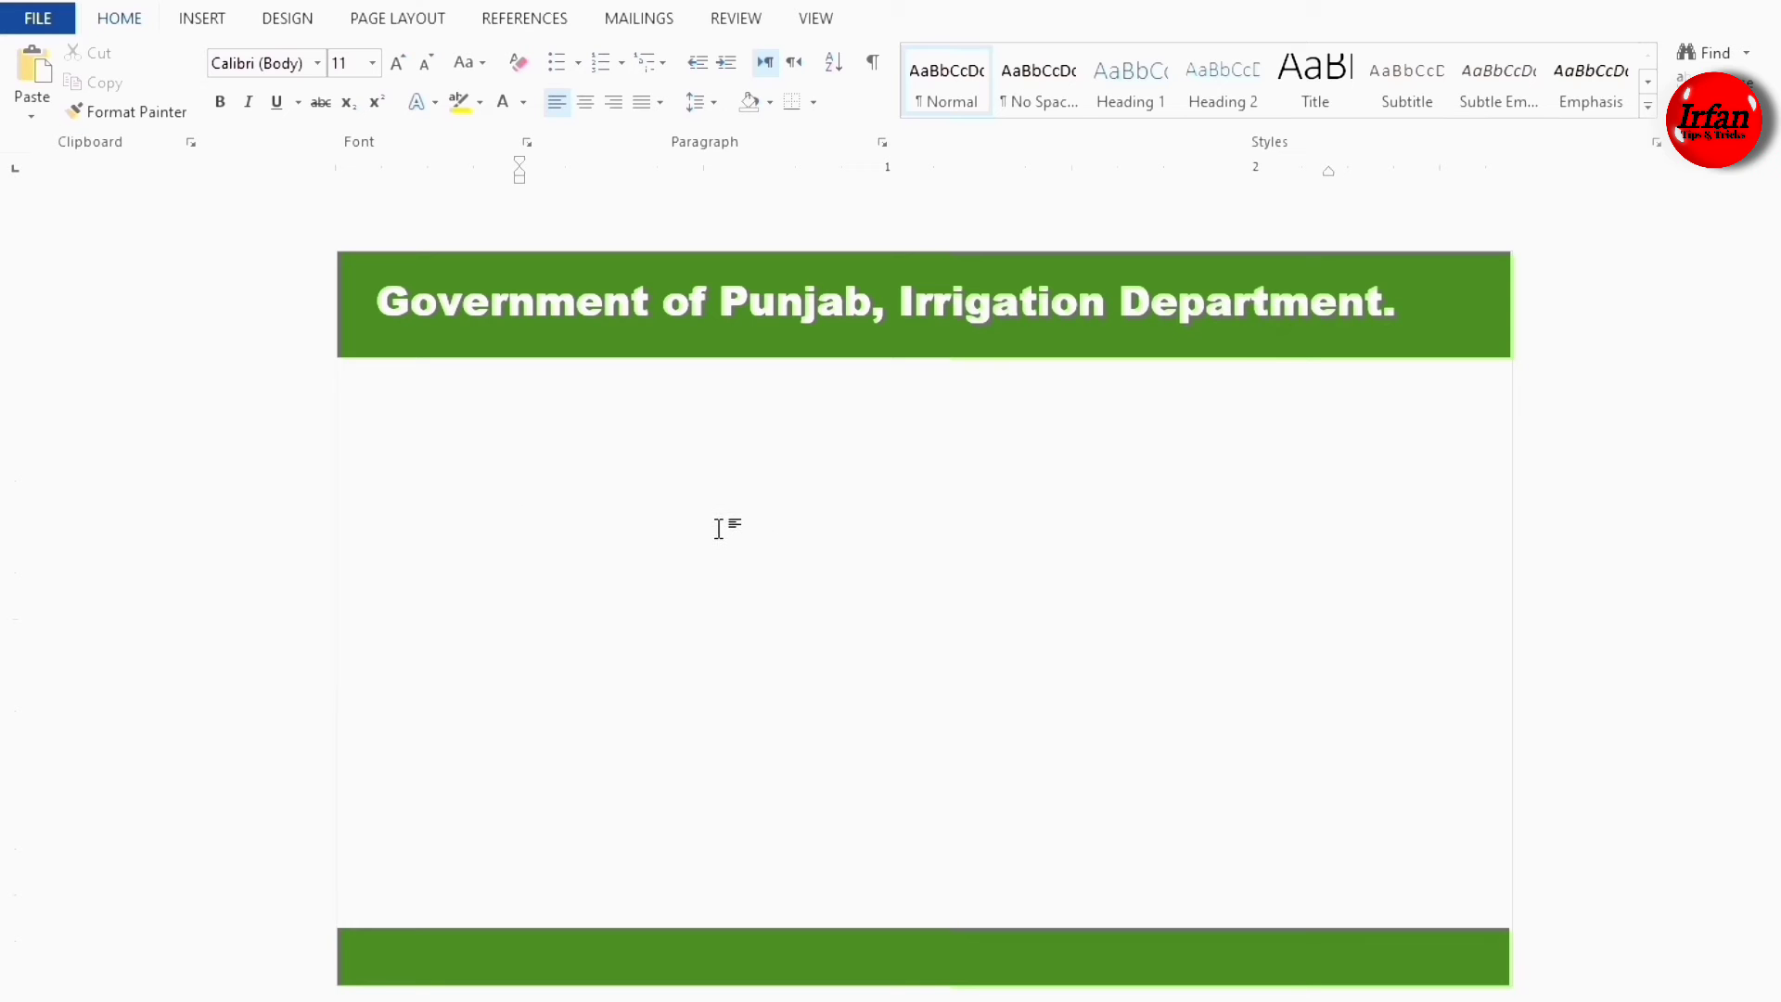
Copy the title text box onto the green footer bar and replace its text with "Sadiqia Canal Division, Bahawalnagar.".
click(423, 299)
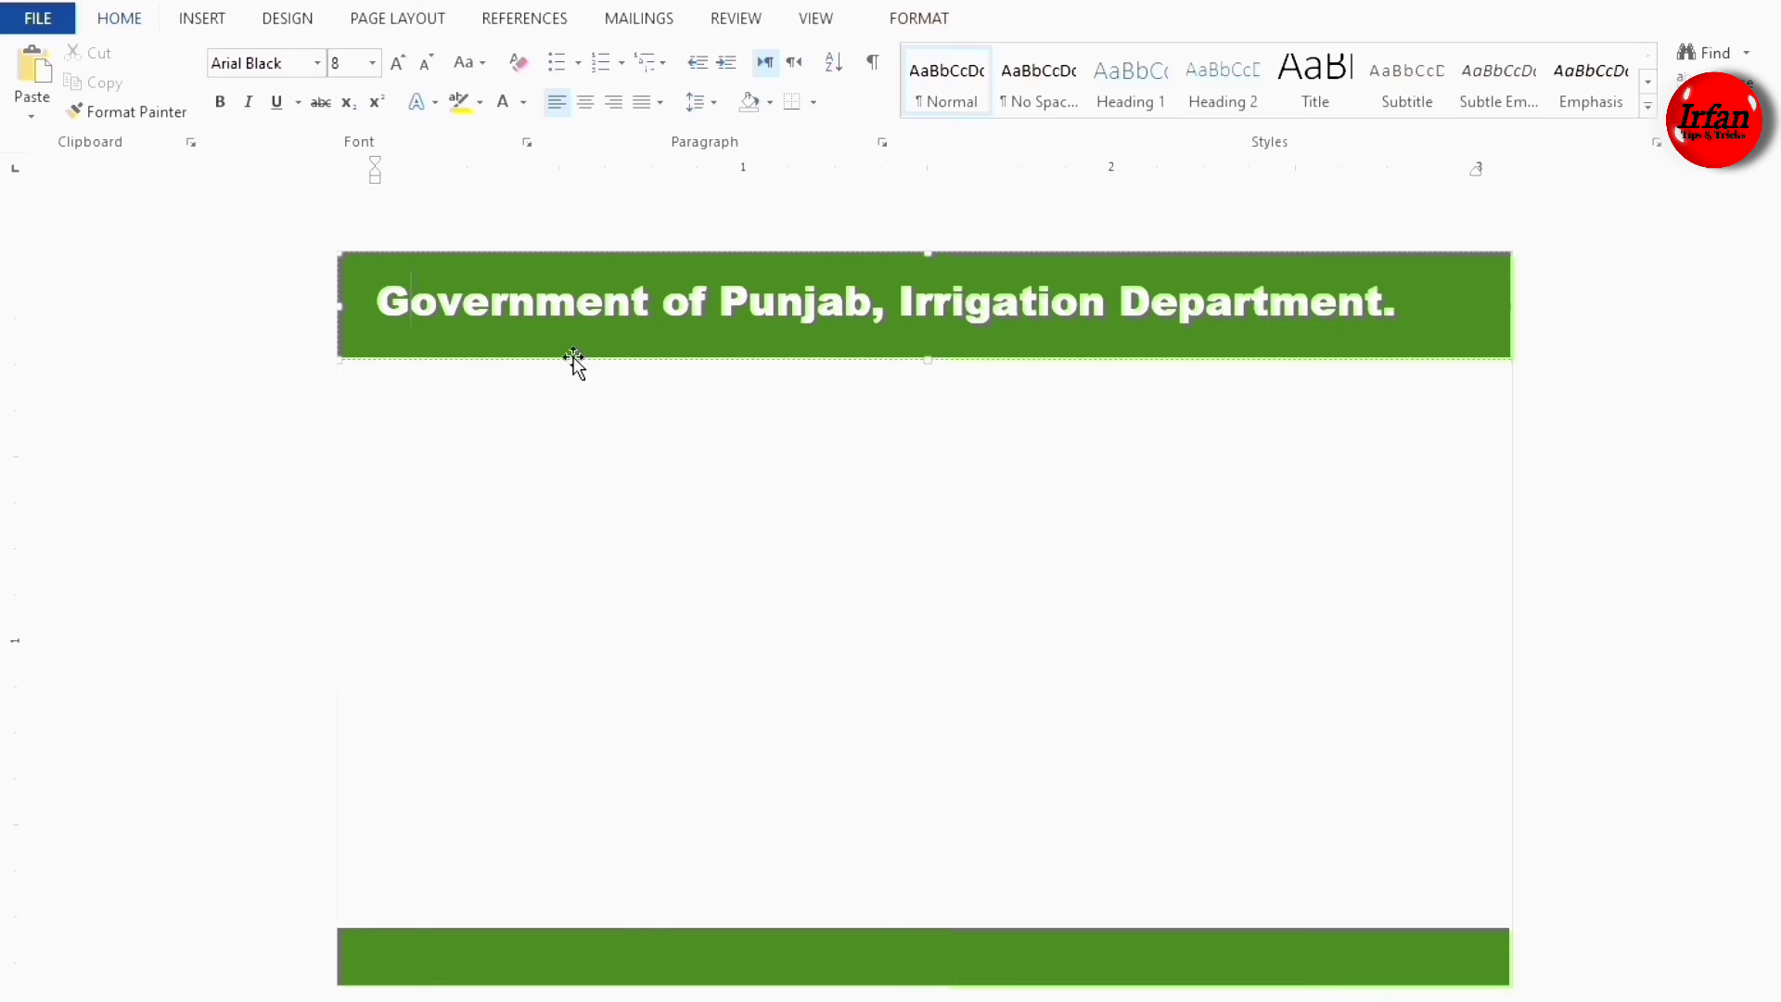
drag(569, 358, 564, 948)
drag(425, 958, 1481, 969)
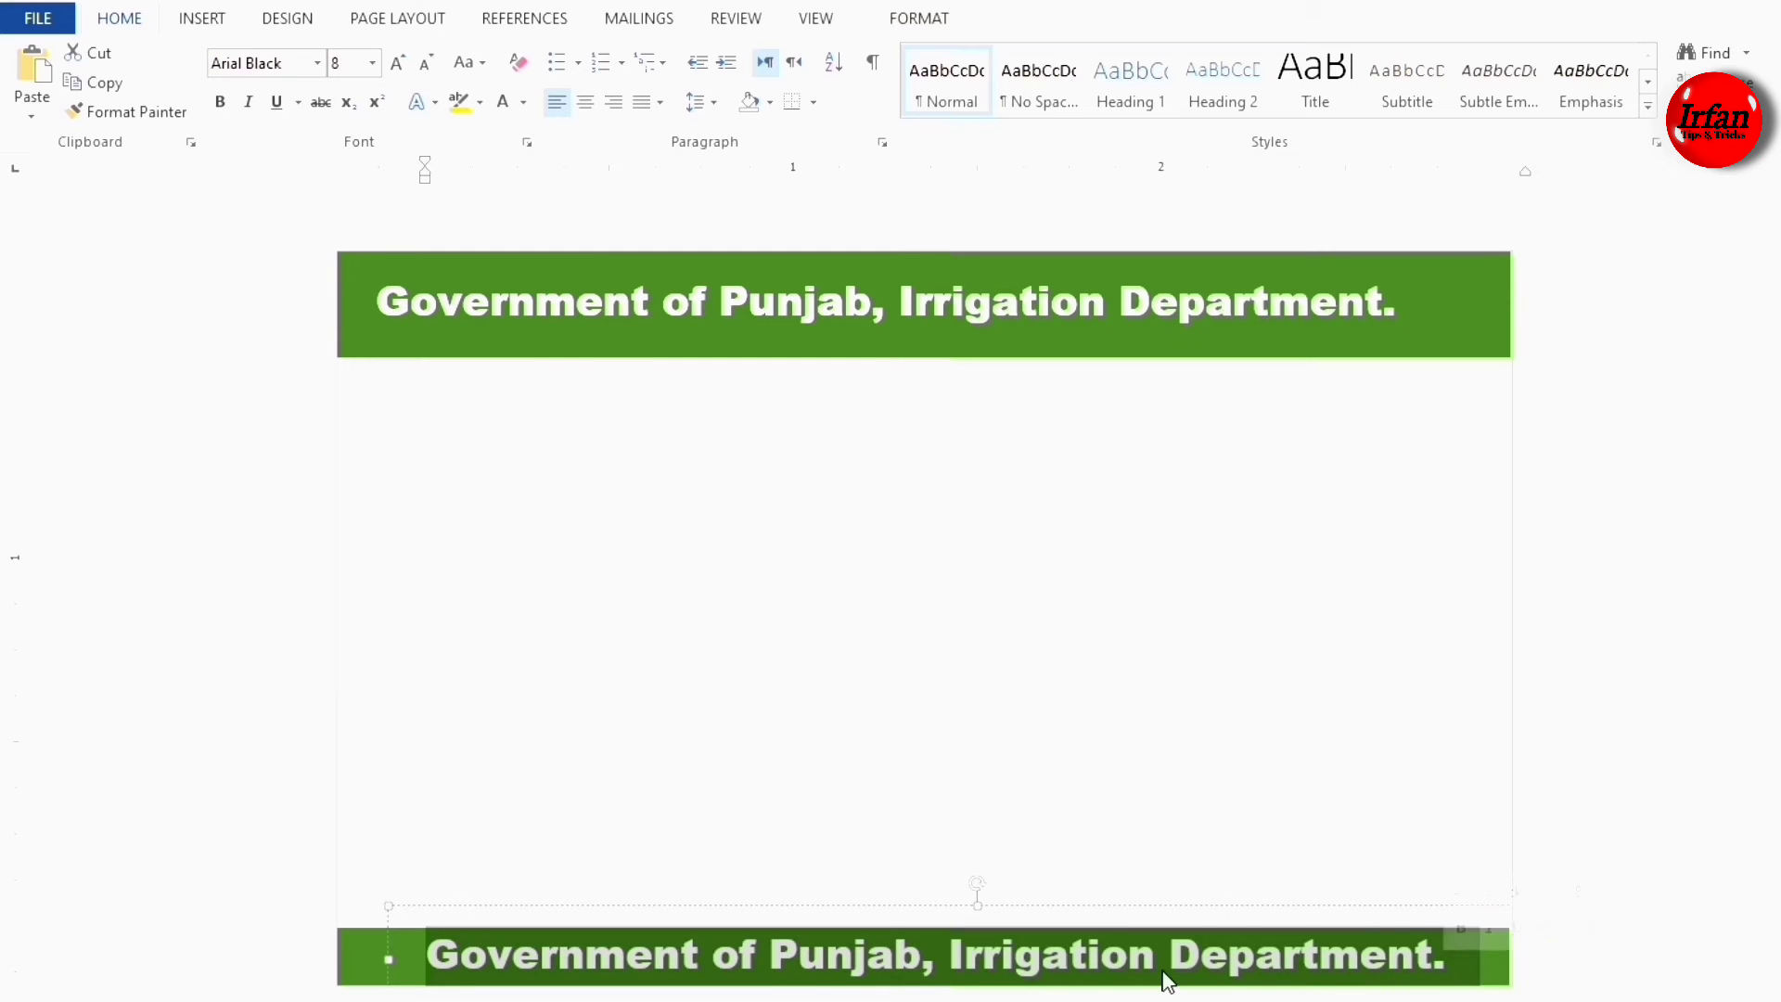
text(Sadiqia Canal Division, Bahawalnagar.)
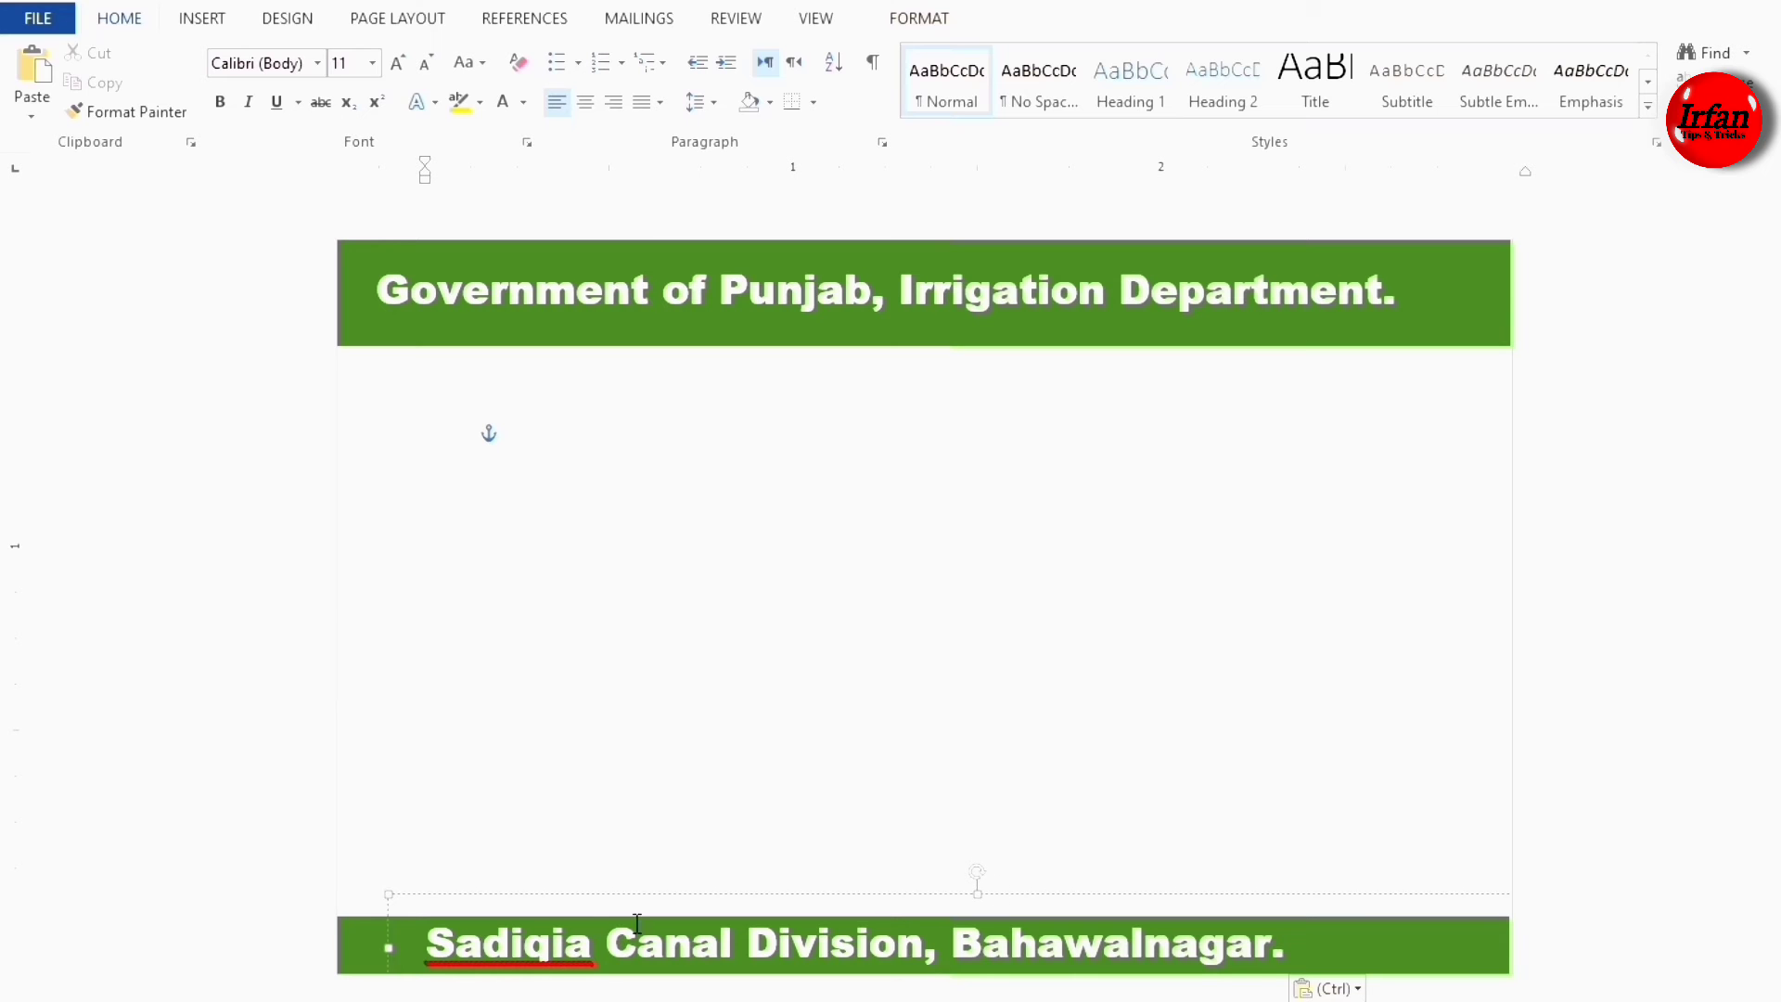
Extend the footer text box to the left end of the green footer bar and center its text.
drag(388, 947, 332, 947)
click(1198, 968)
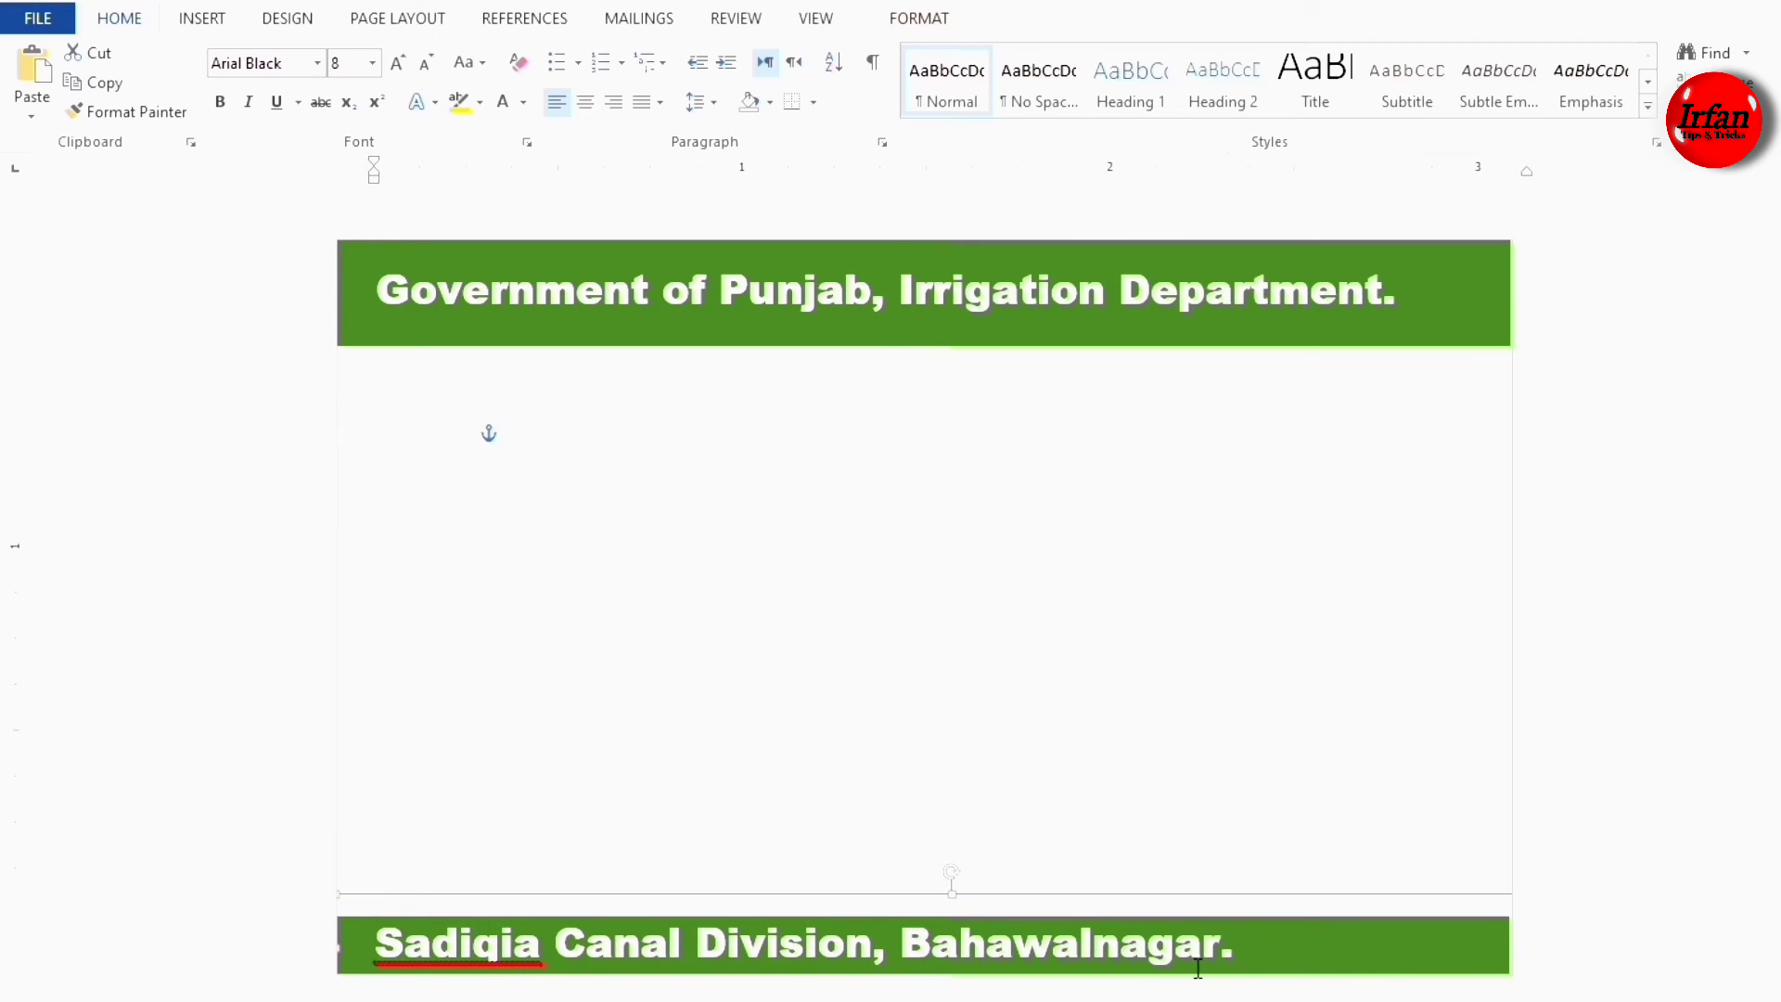
click(1247, 949)
drag(381, 944, 1351, 943)
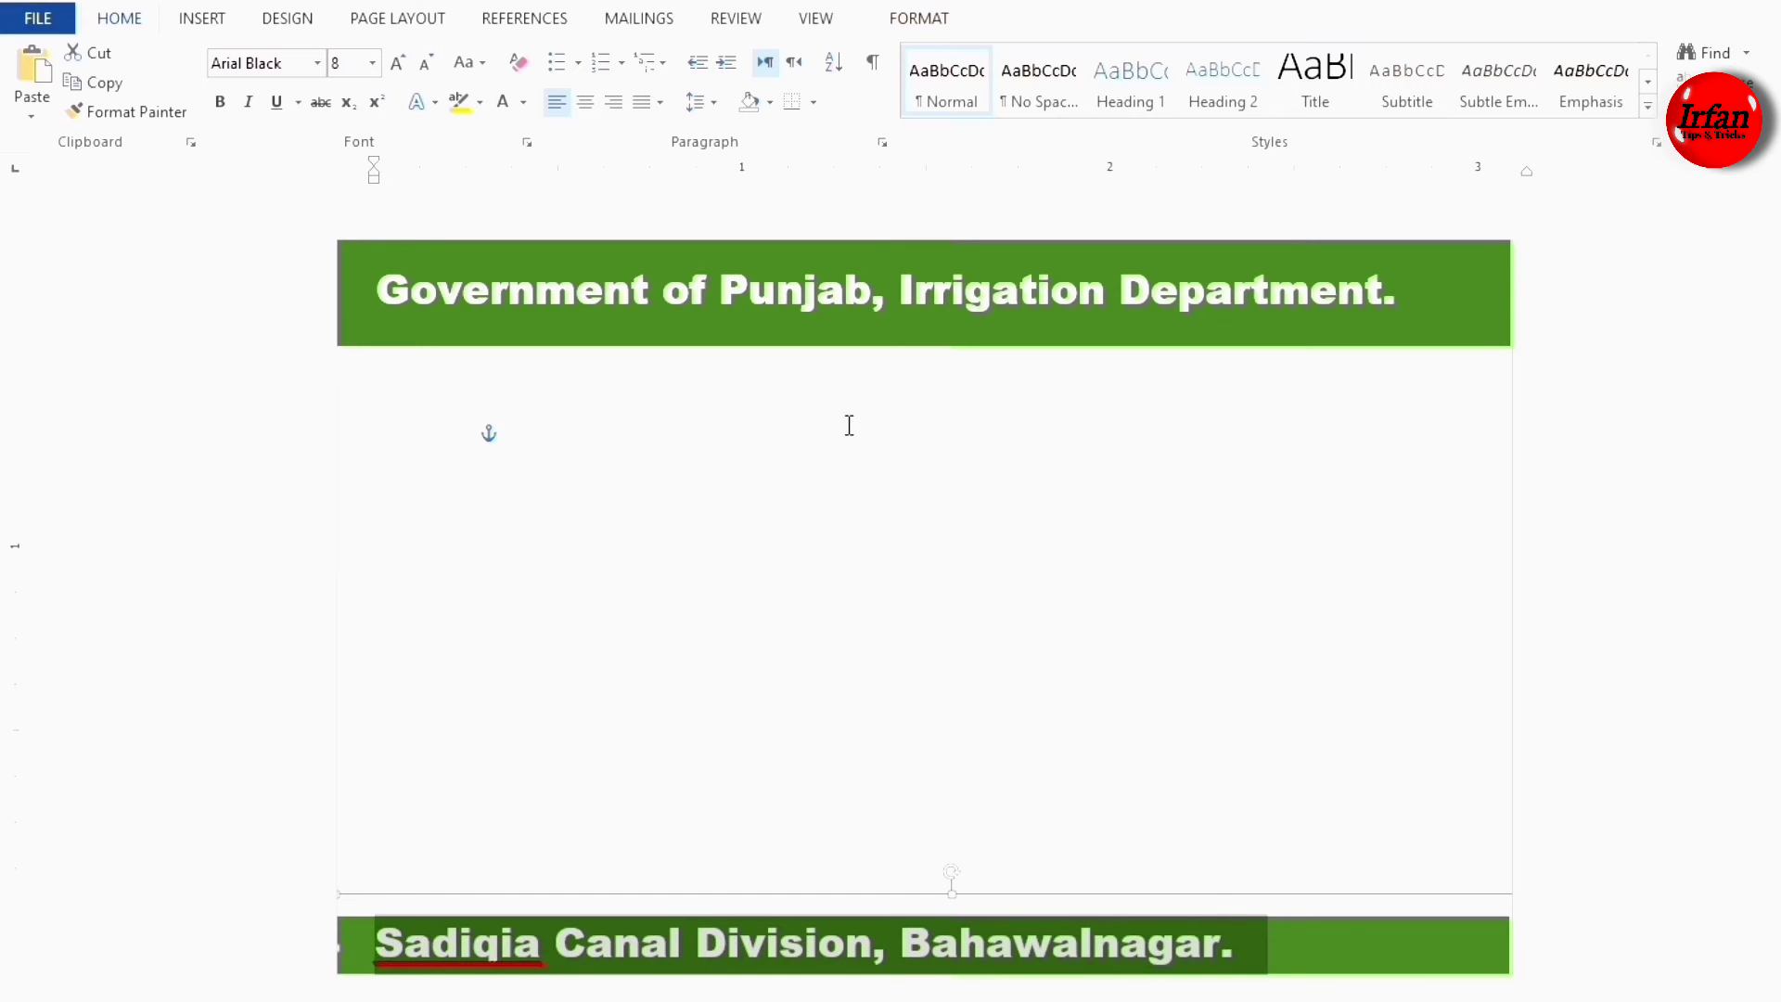
click(586, 103)
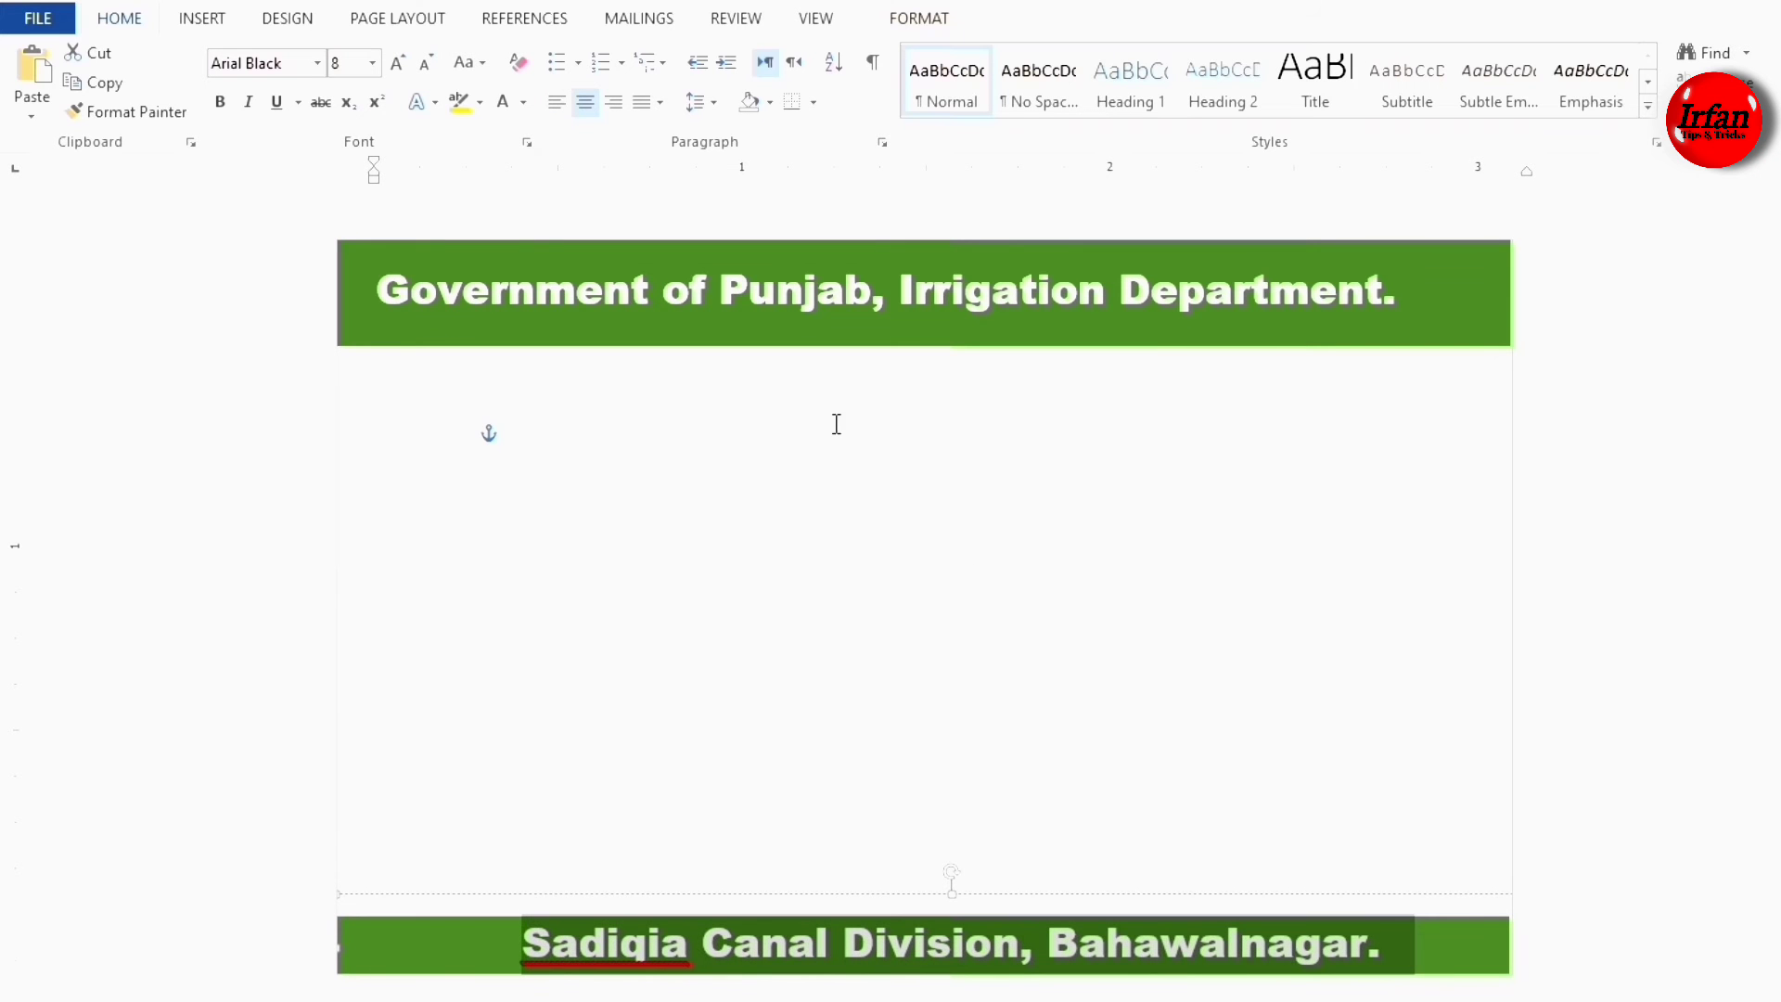
Ignore all spelling flags for the word "Sadiqia" in the footer text.
click(607, 948)
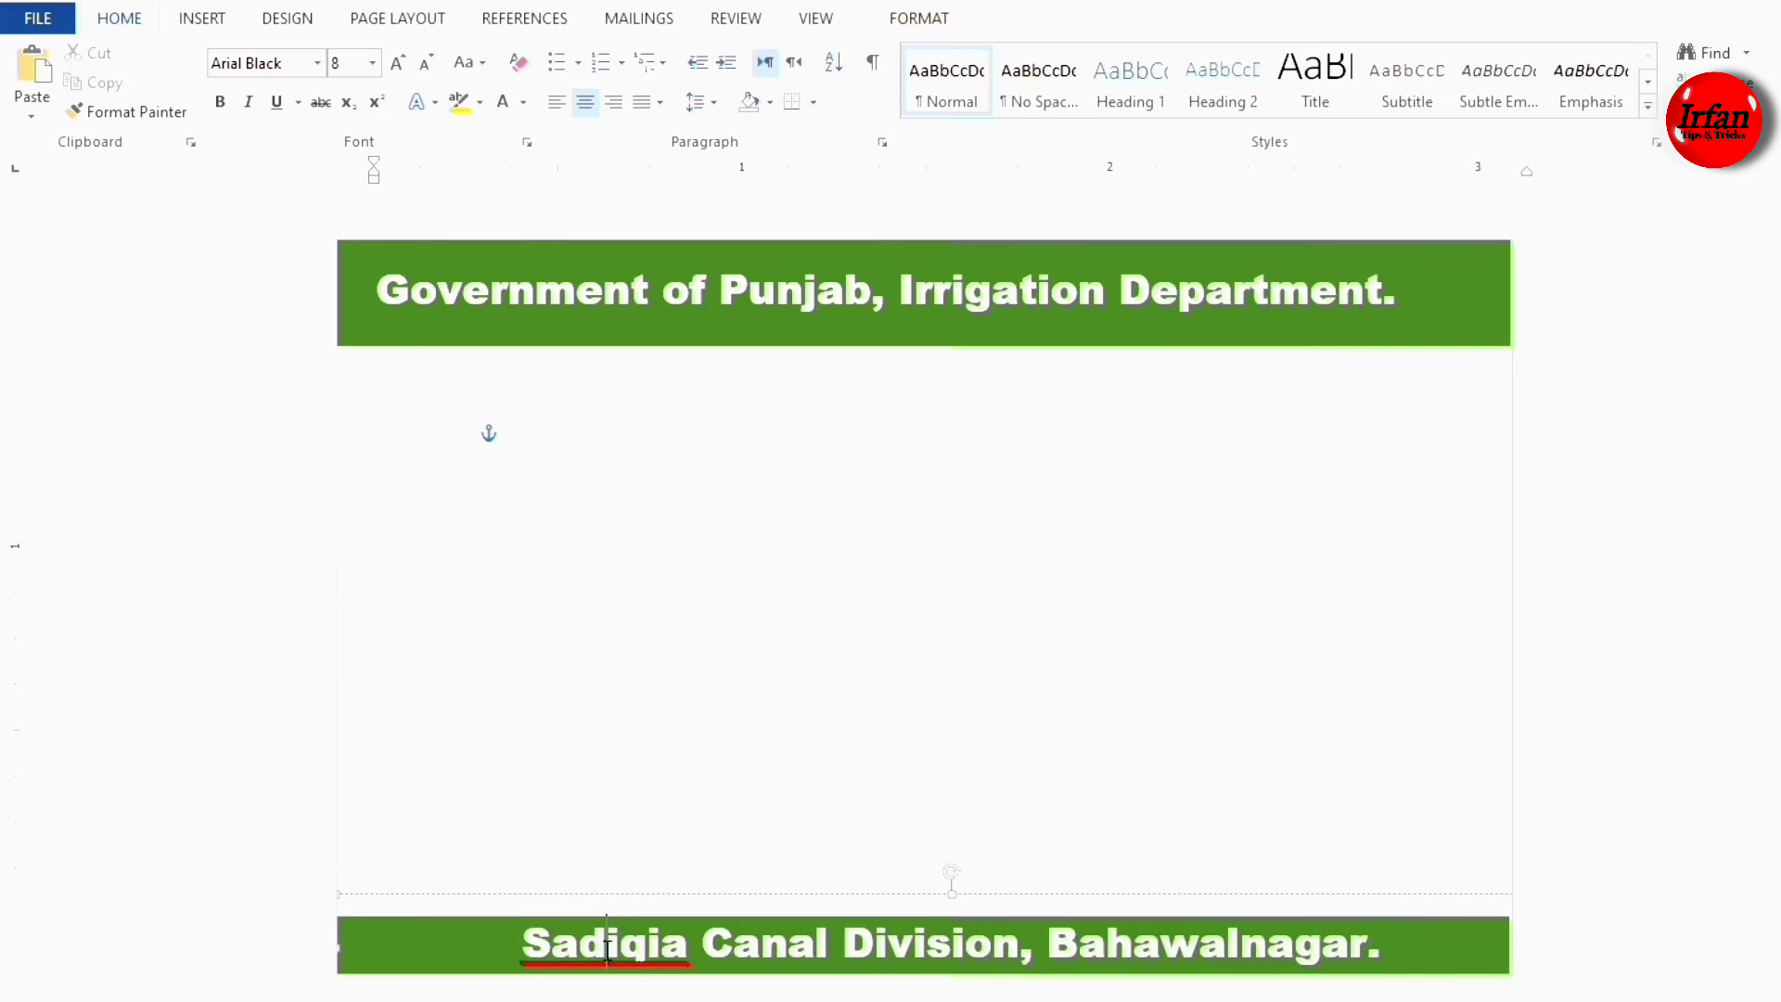
right_click(605, 956)
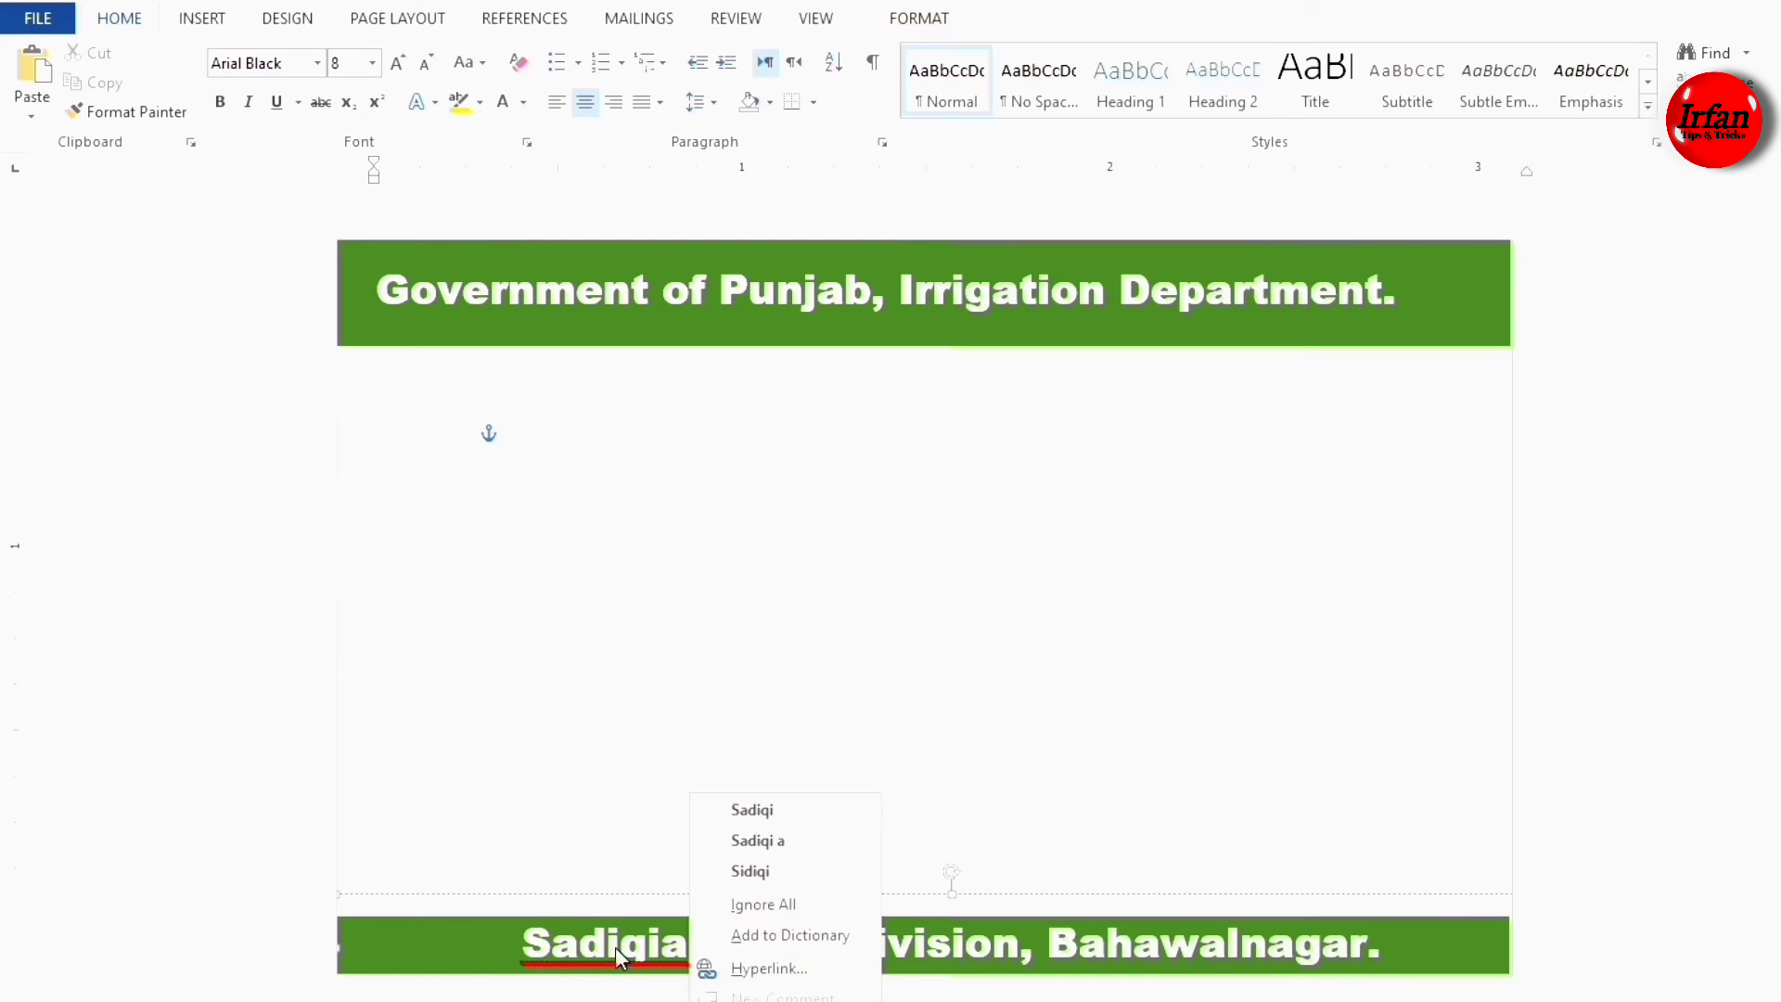
click(755, 904)
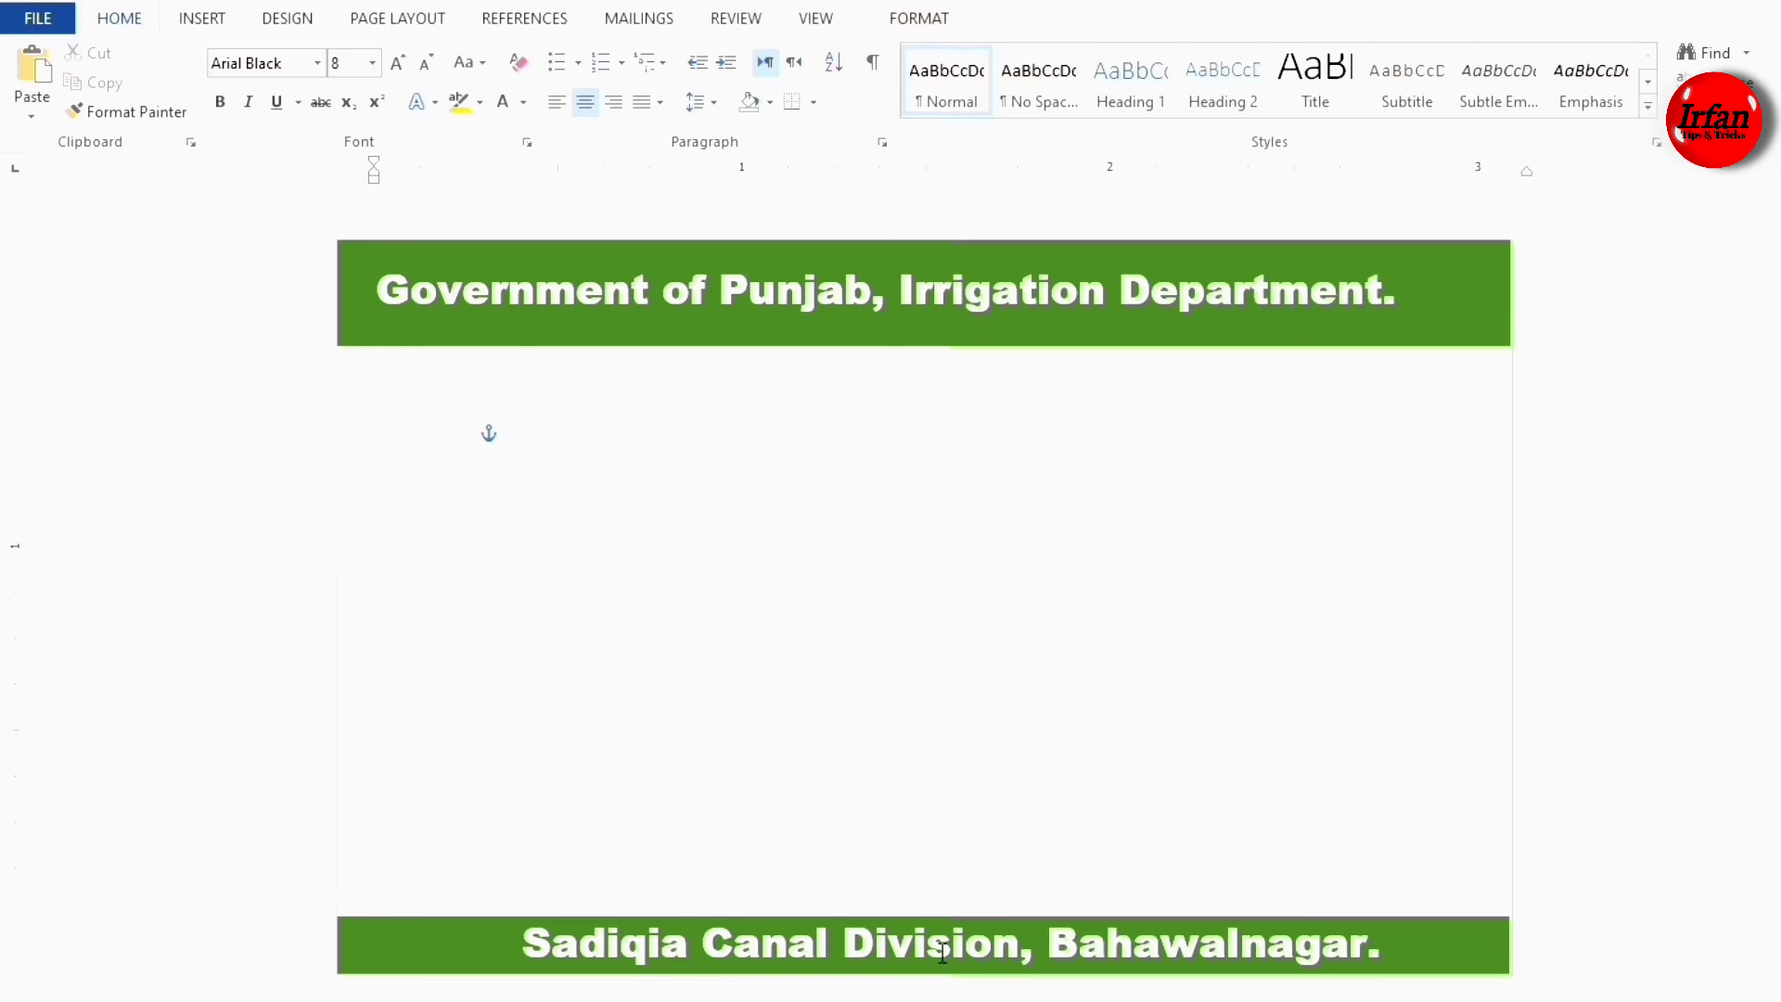
Set the footer text to size 9 in the Clarendon Blk BT font.
drag(1400, 946, 518, 945)
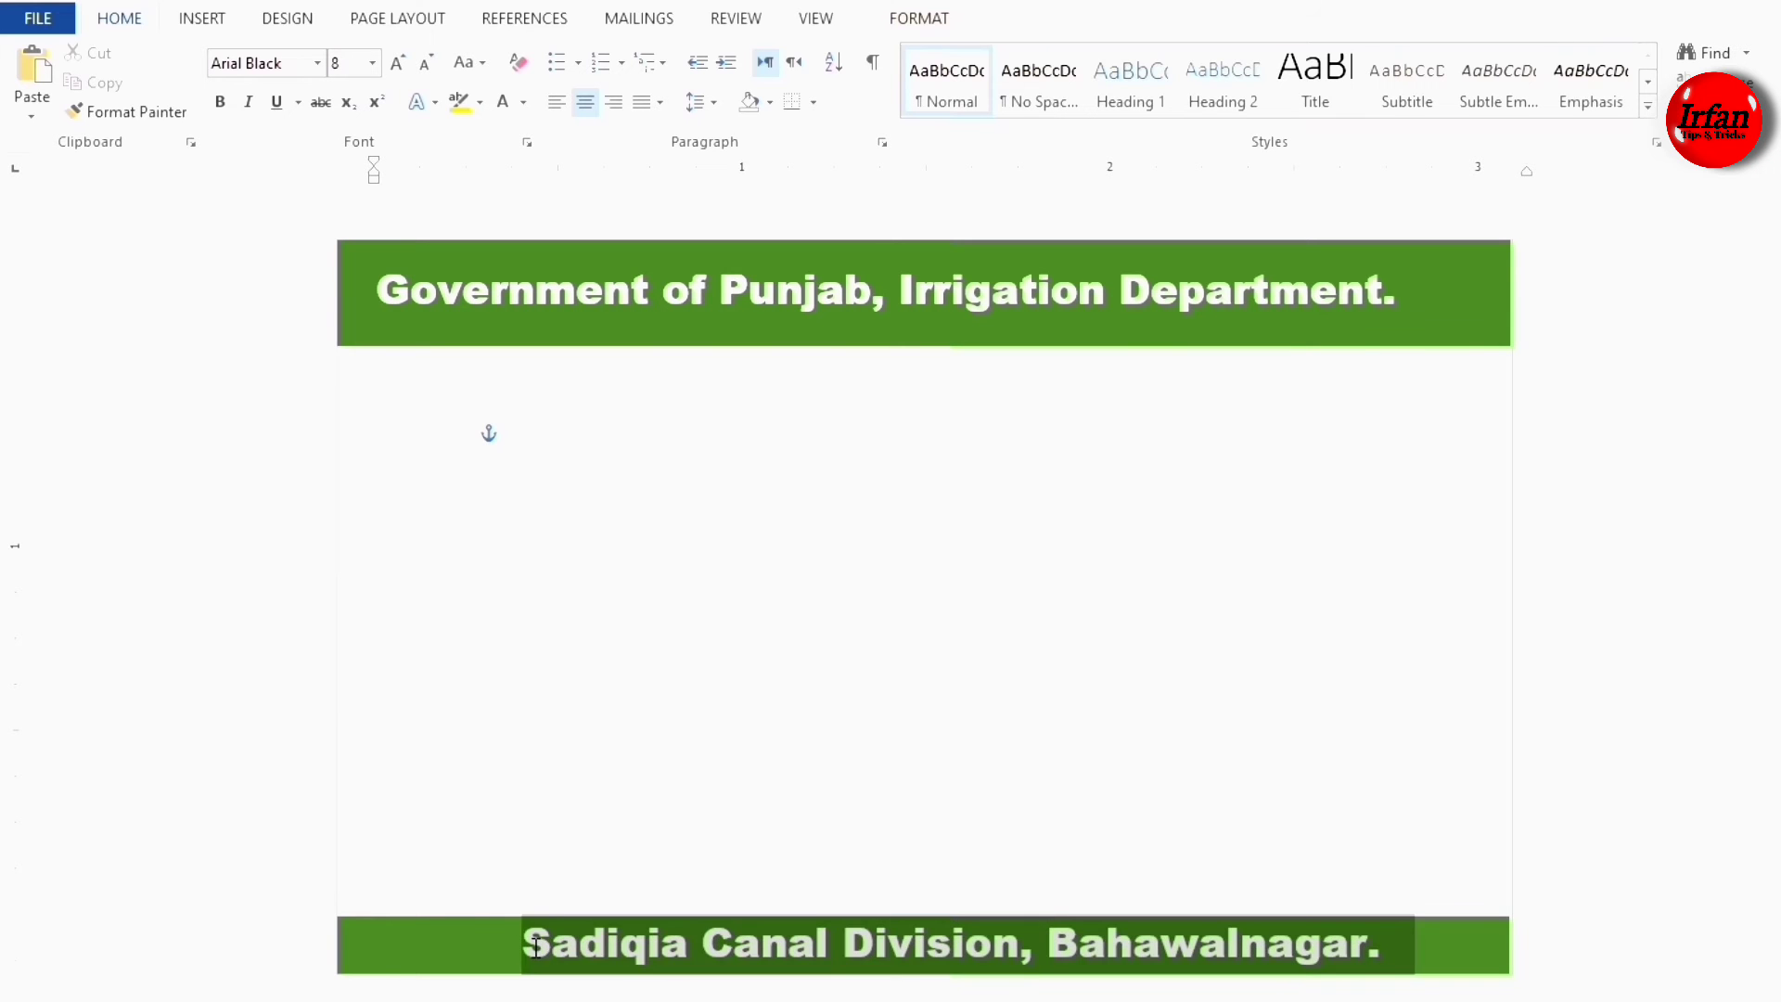
click(425, 66)
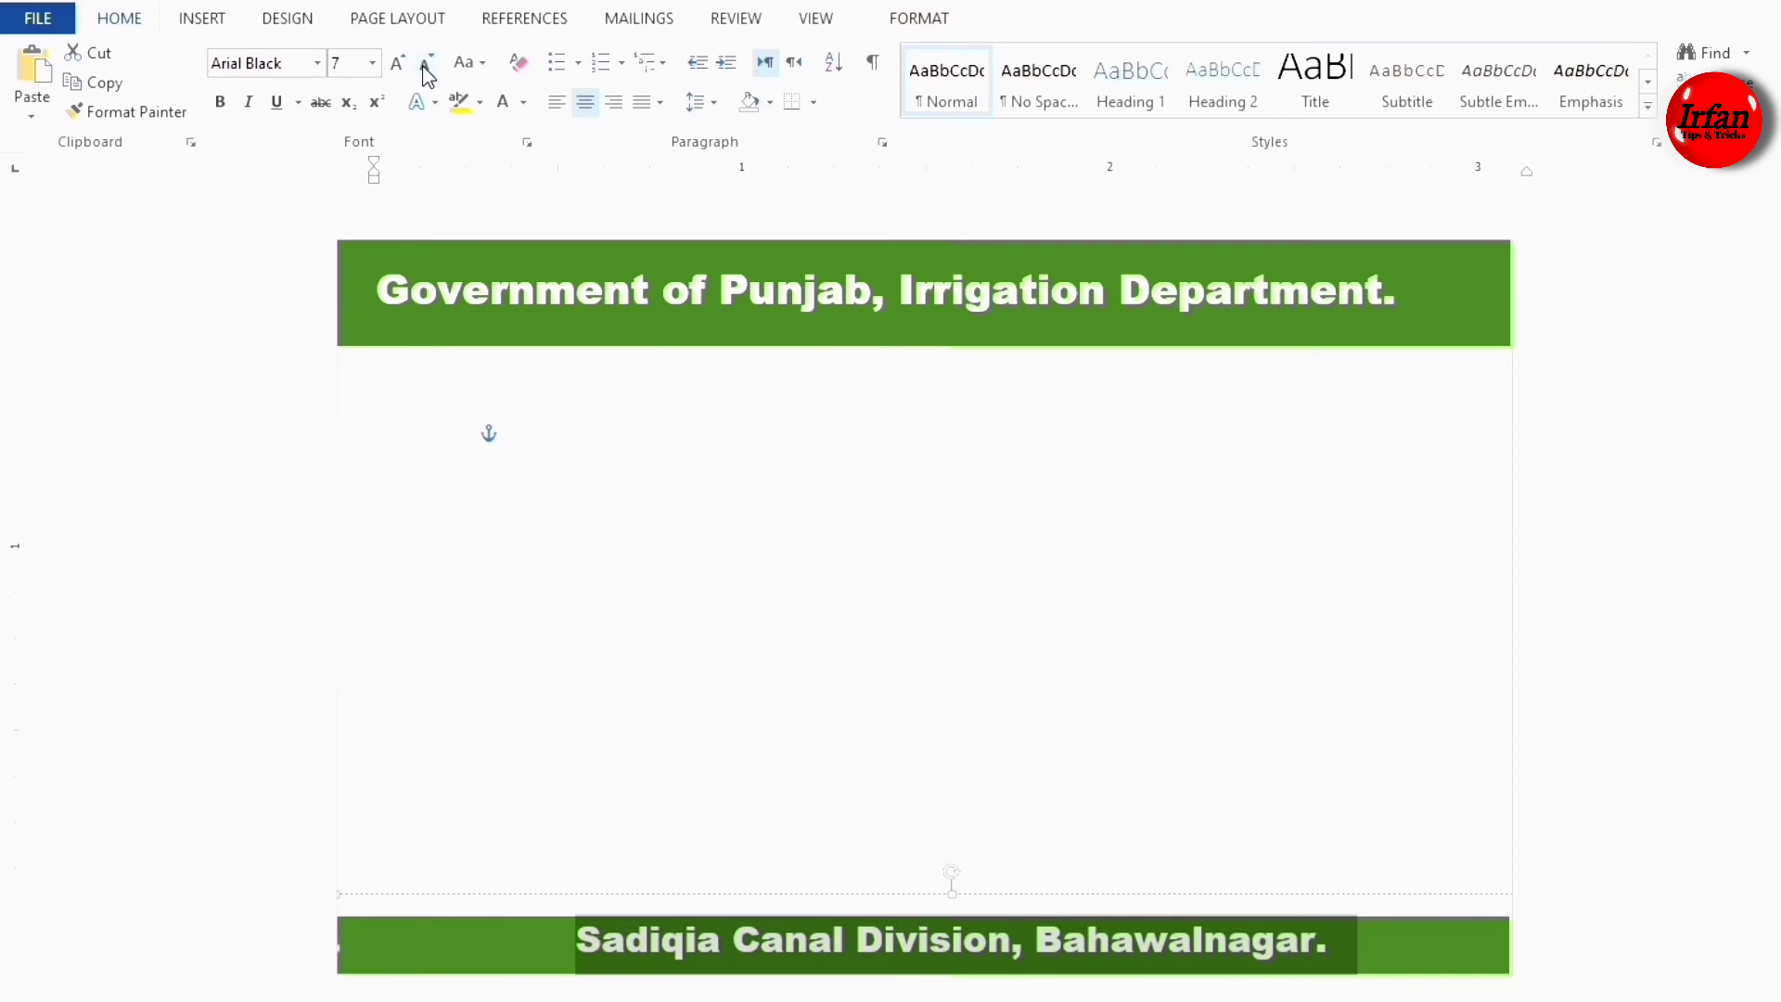
click(398, 69)
click(400, 72)
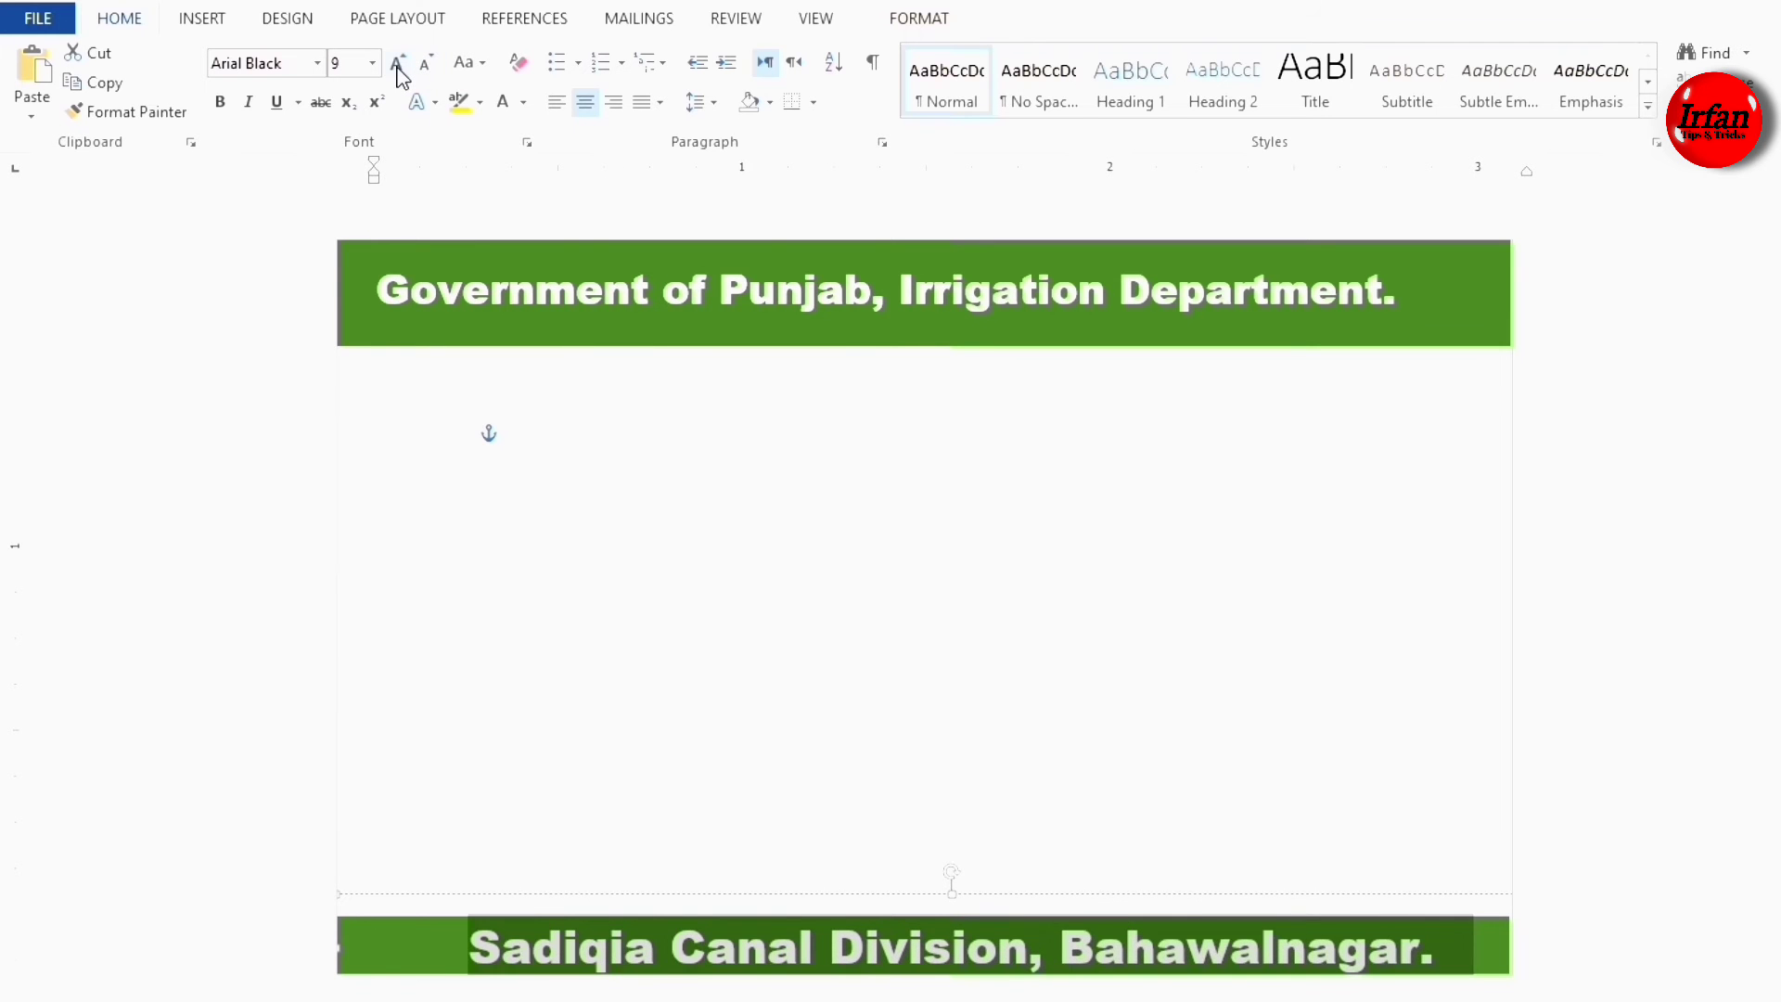
click(317, 63)
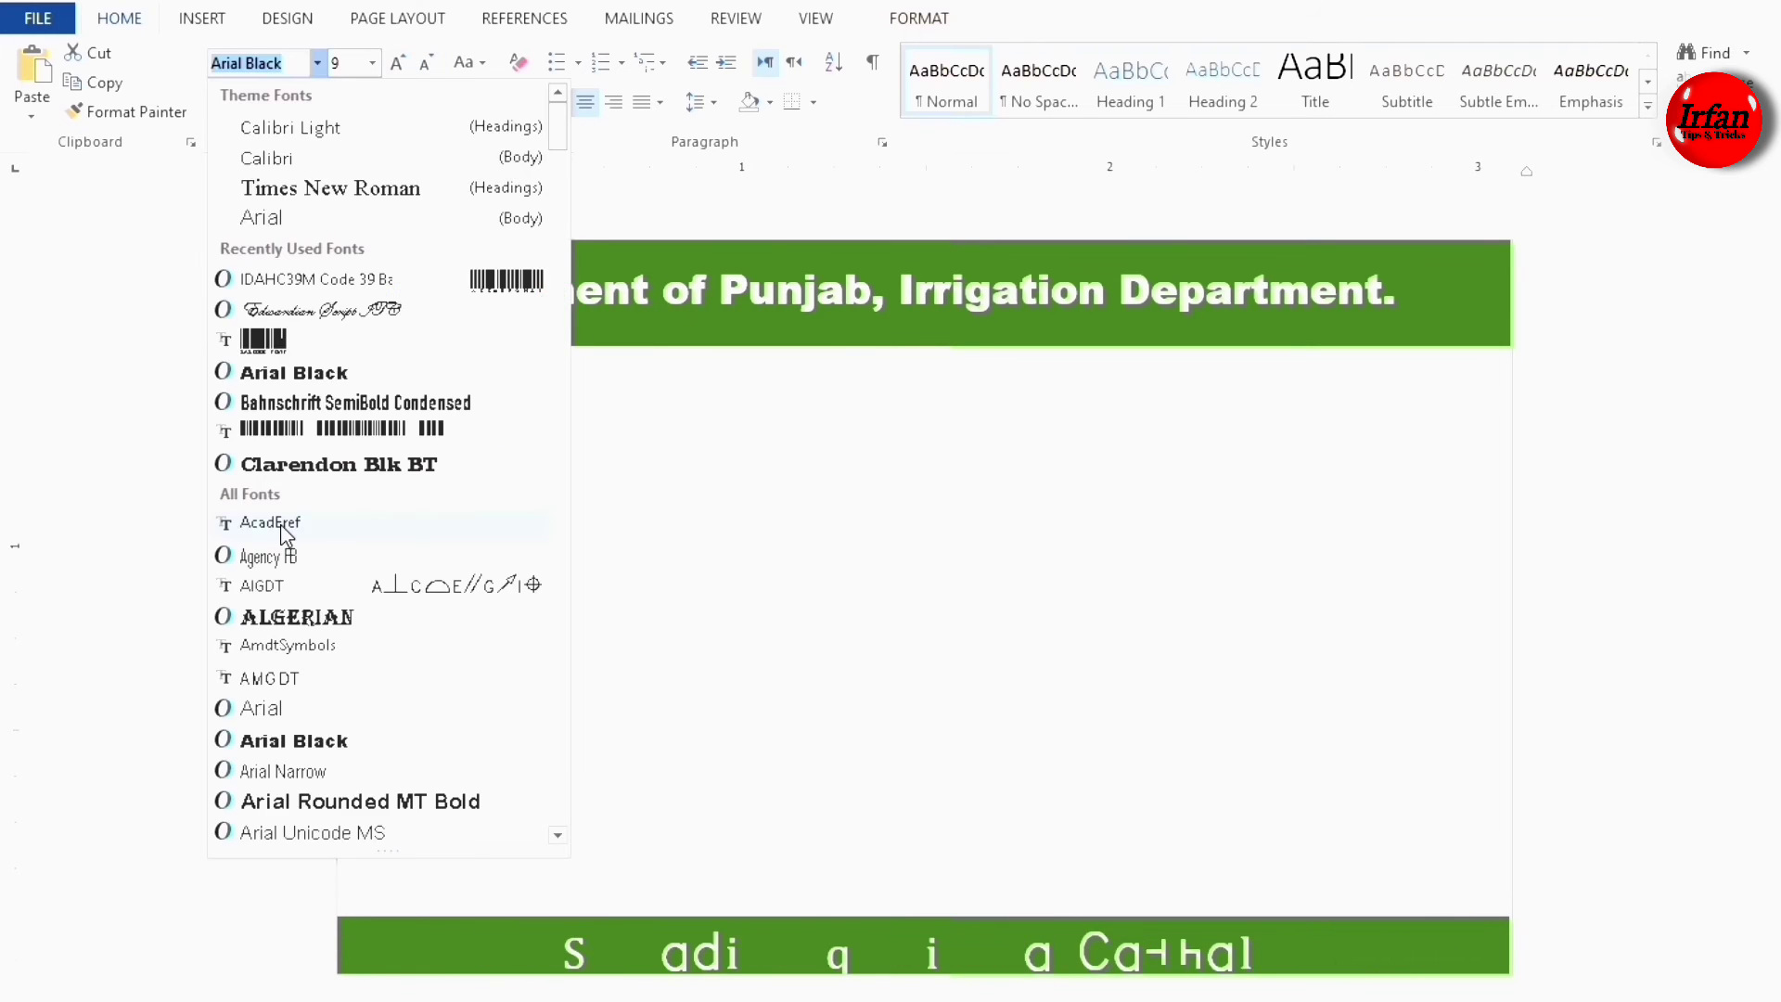
click(317, 468)
click(601, 448)
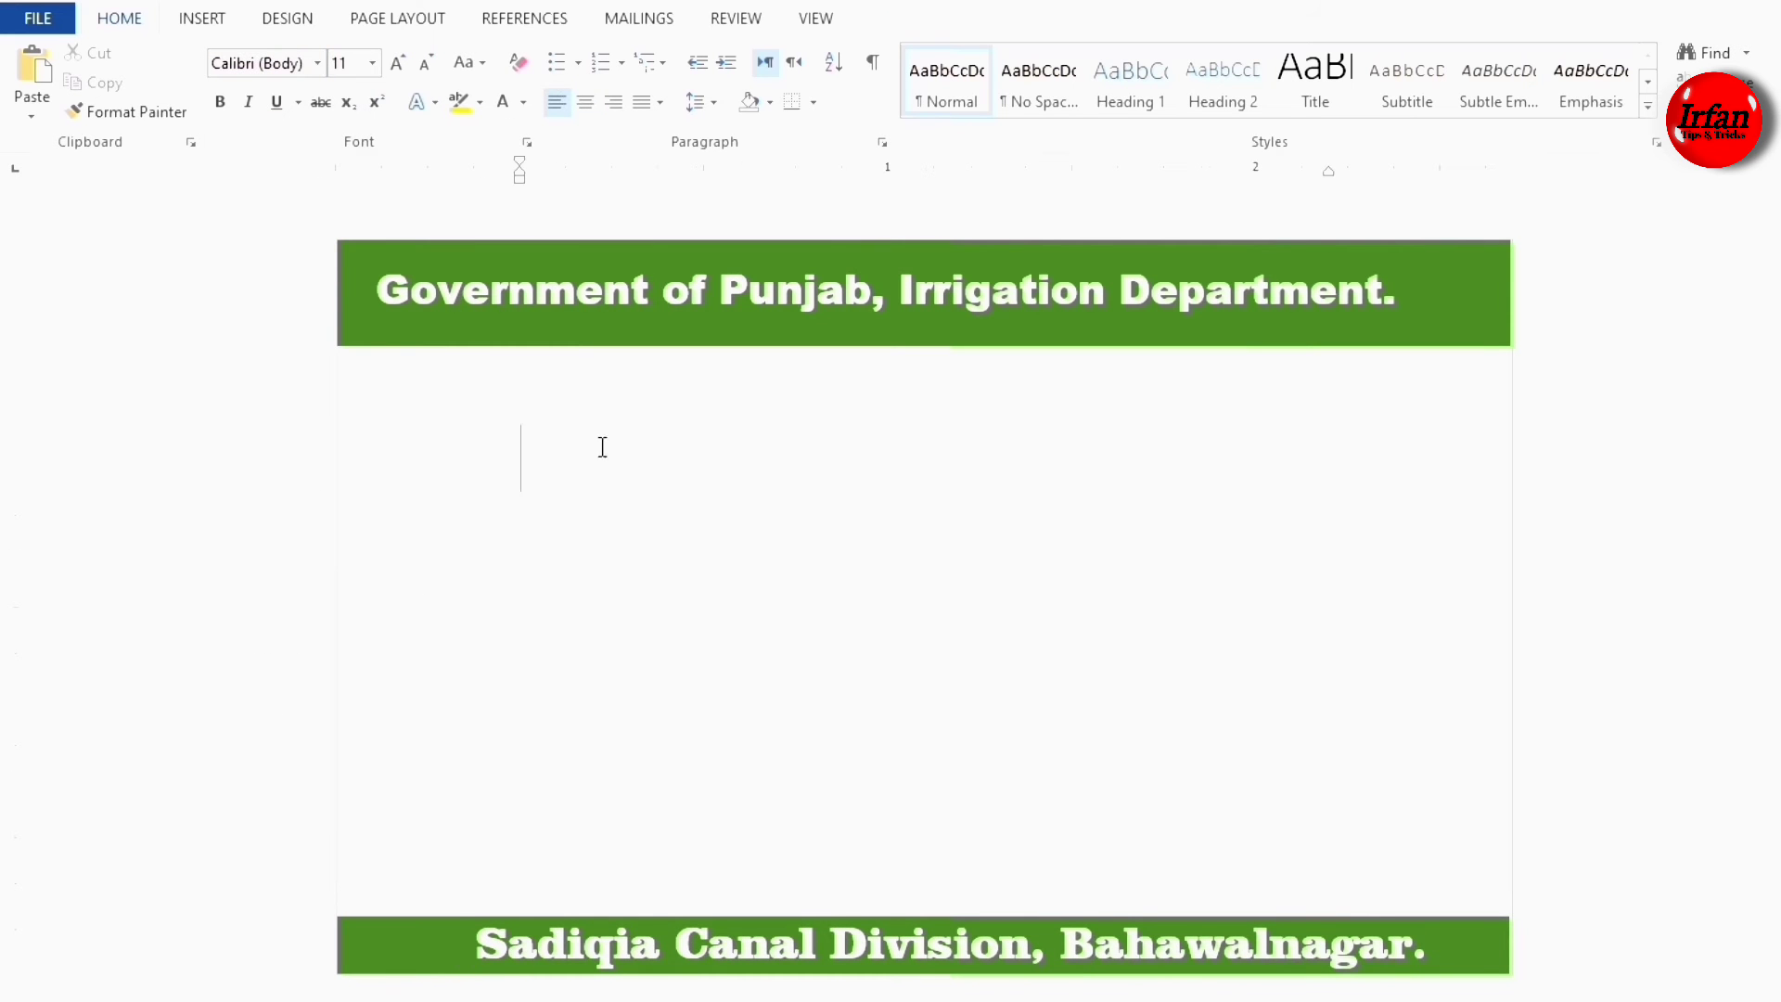
Draw a rounded rectangle about 0.67 inch high as a photo frame near the card's right edge, just below the header bar.
click(218, 20)
click(358, 98)
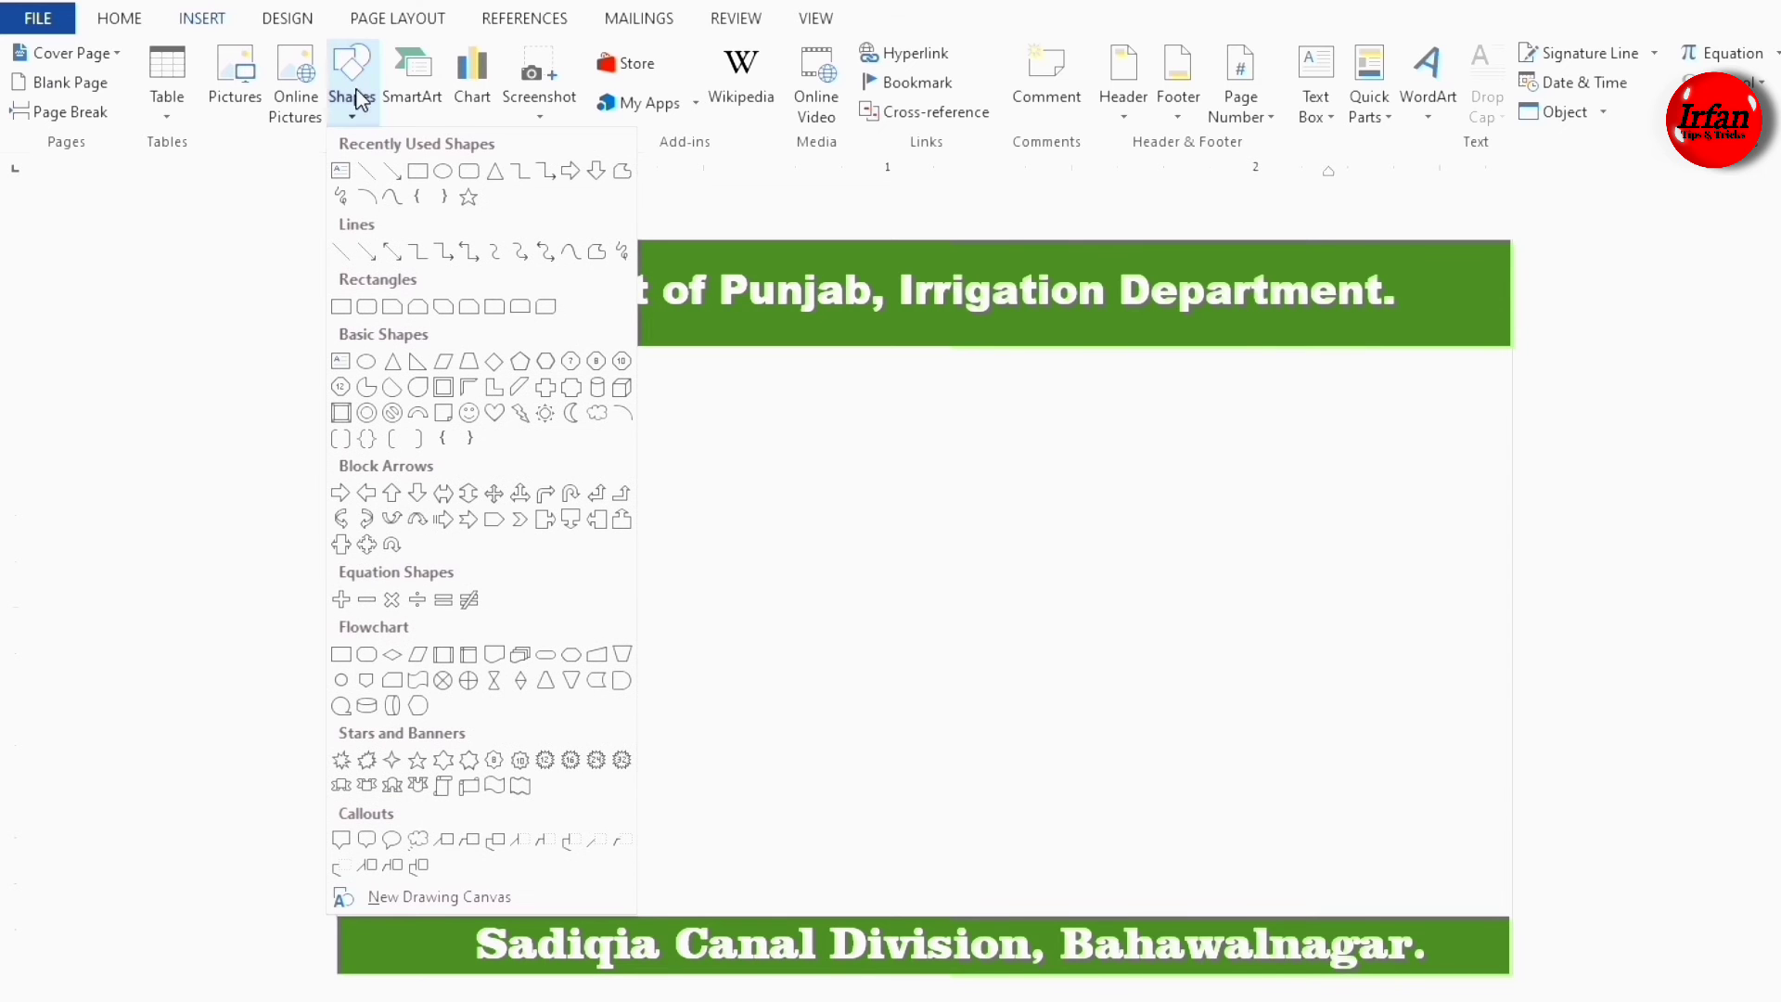
click(472, 173)
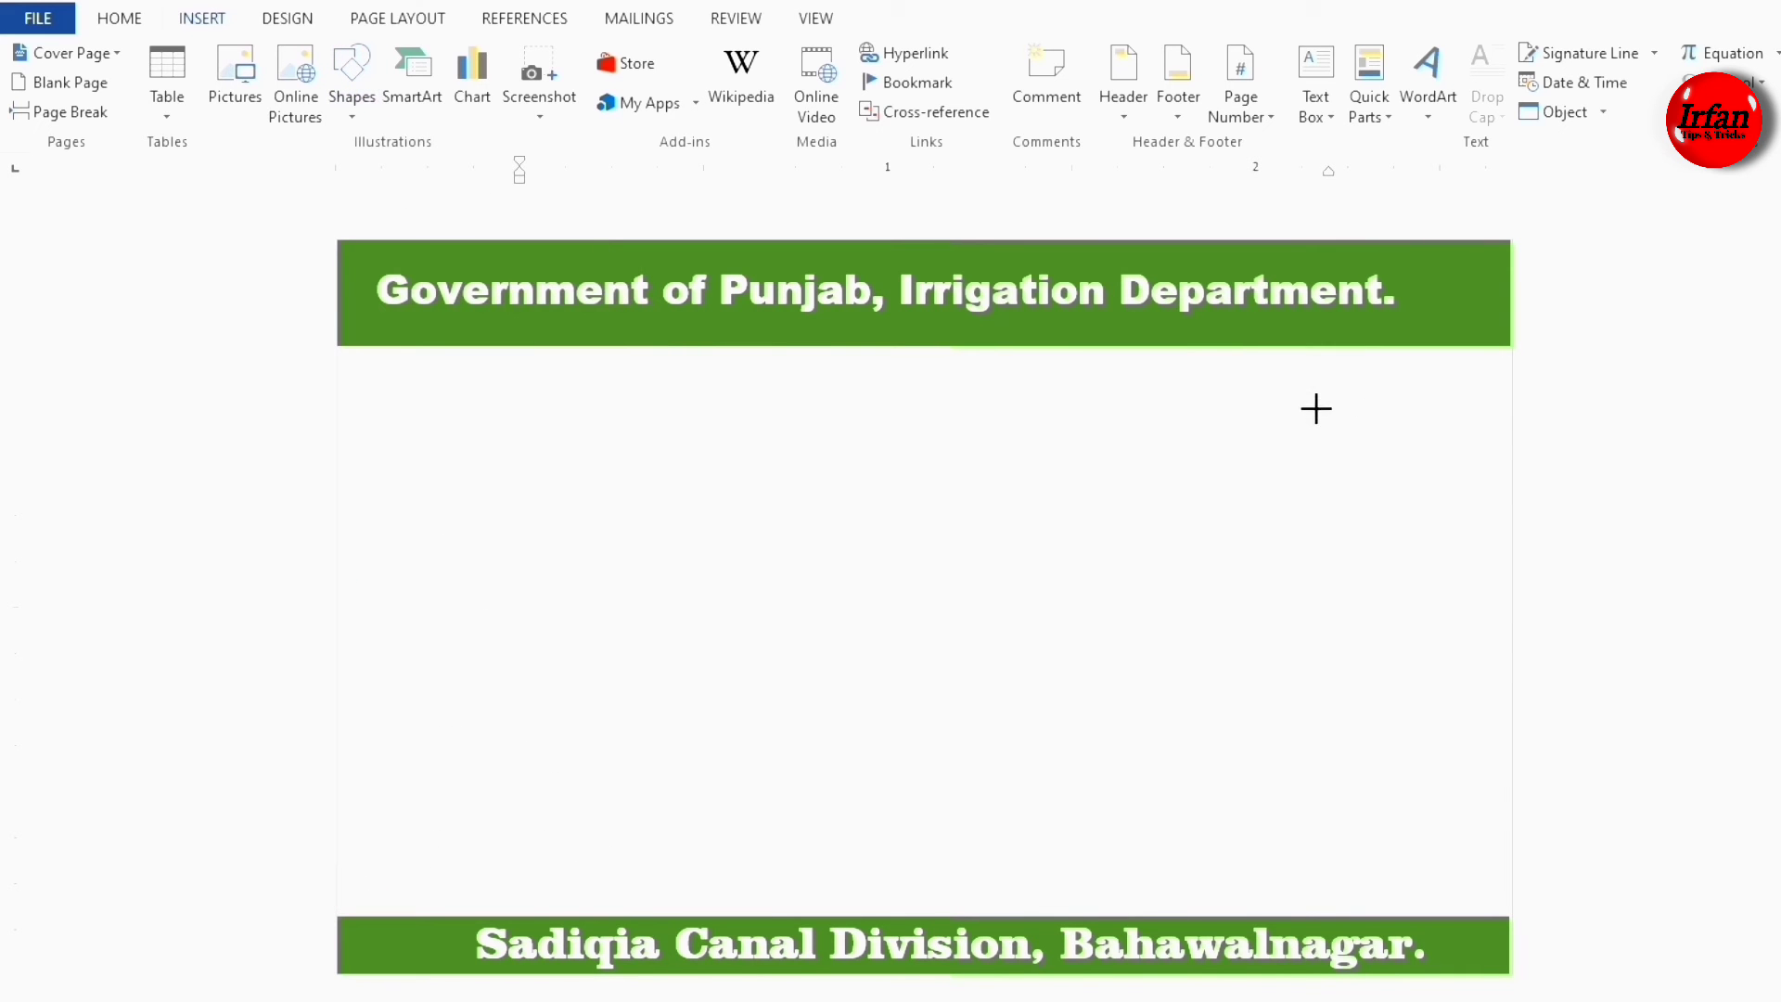
drag(1316, 408, 1496, 640)
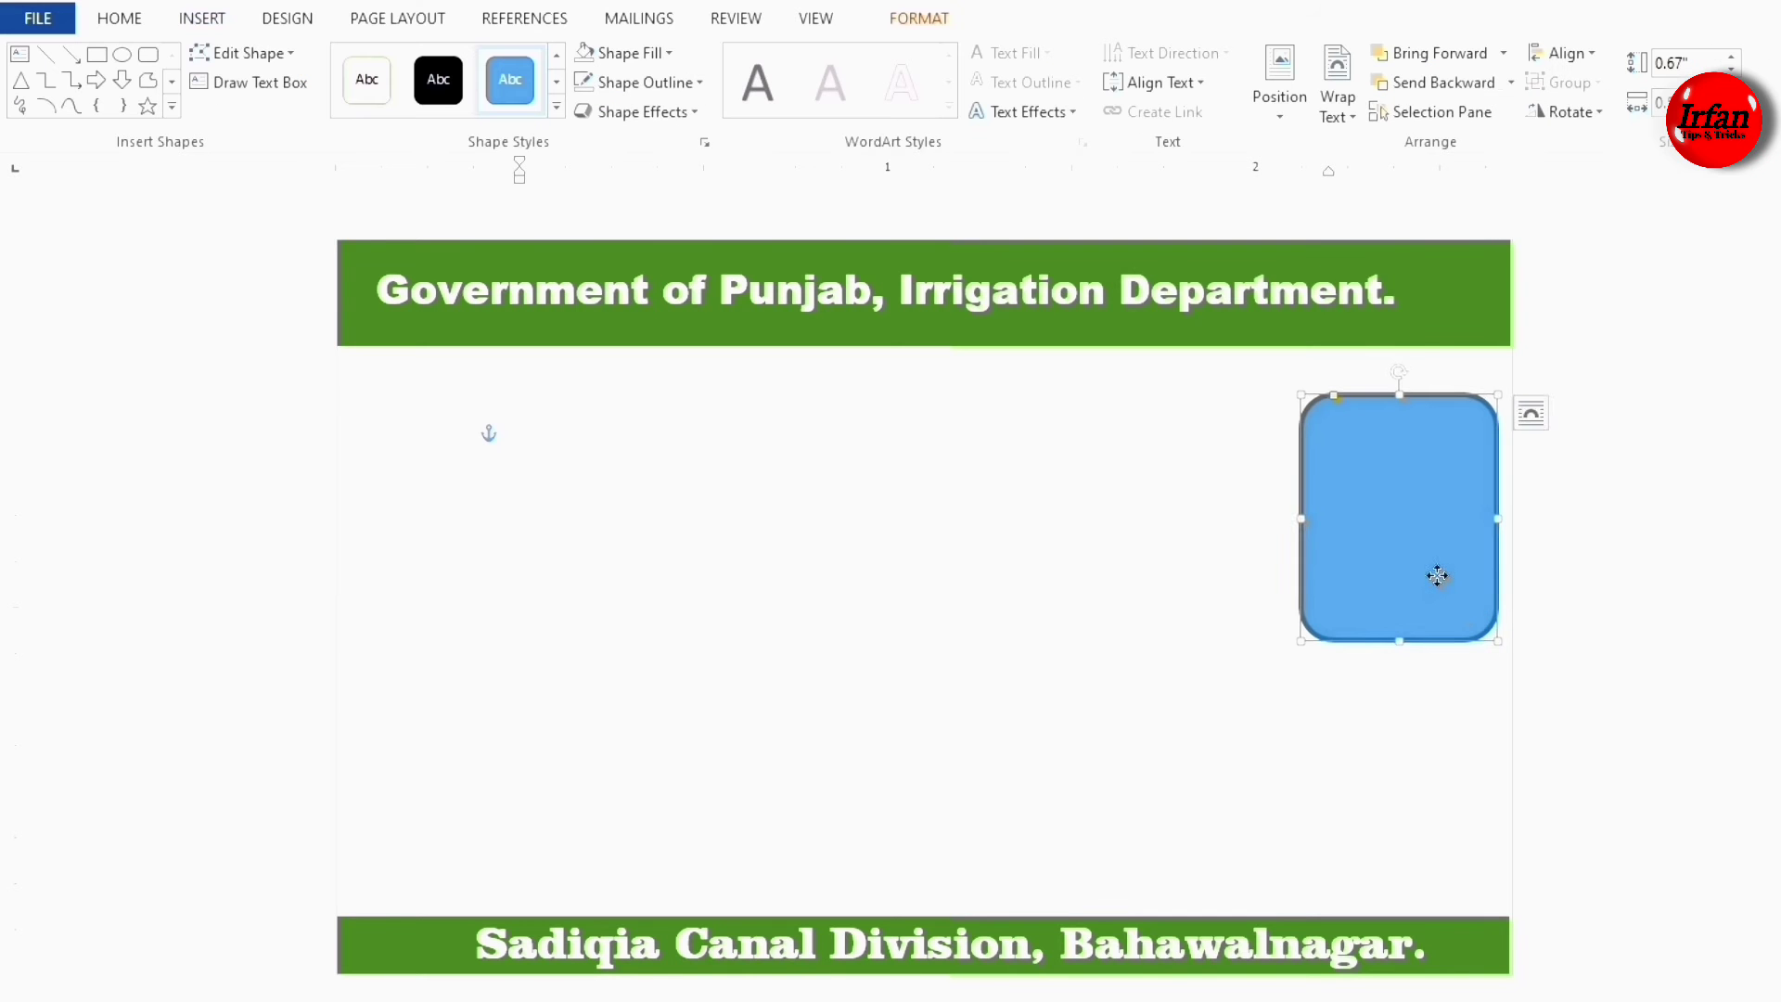
drag(1439, 576, 1430, 564)
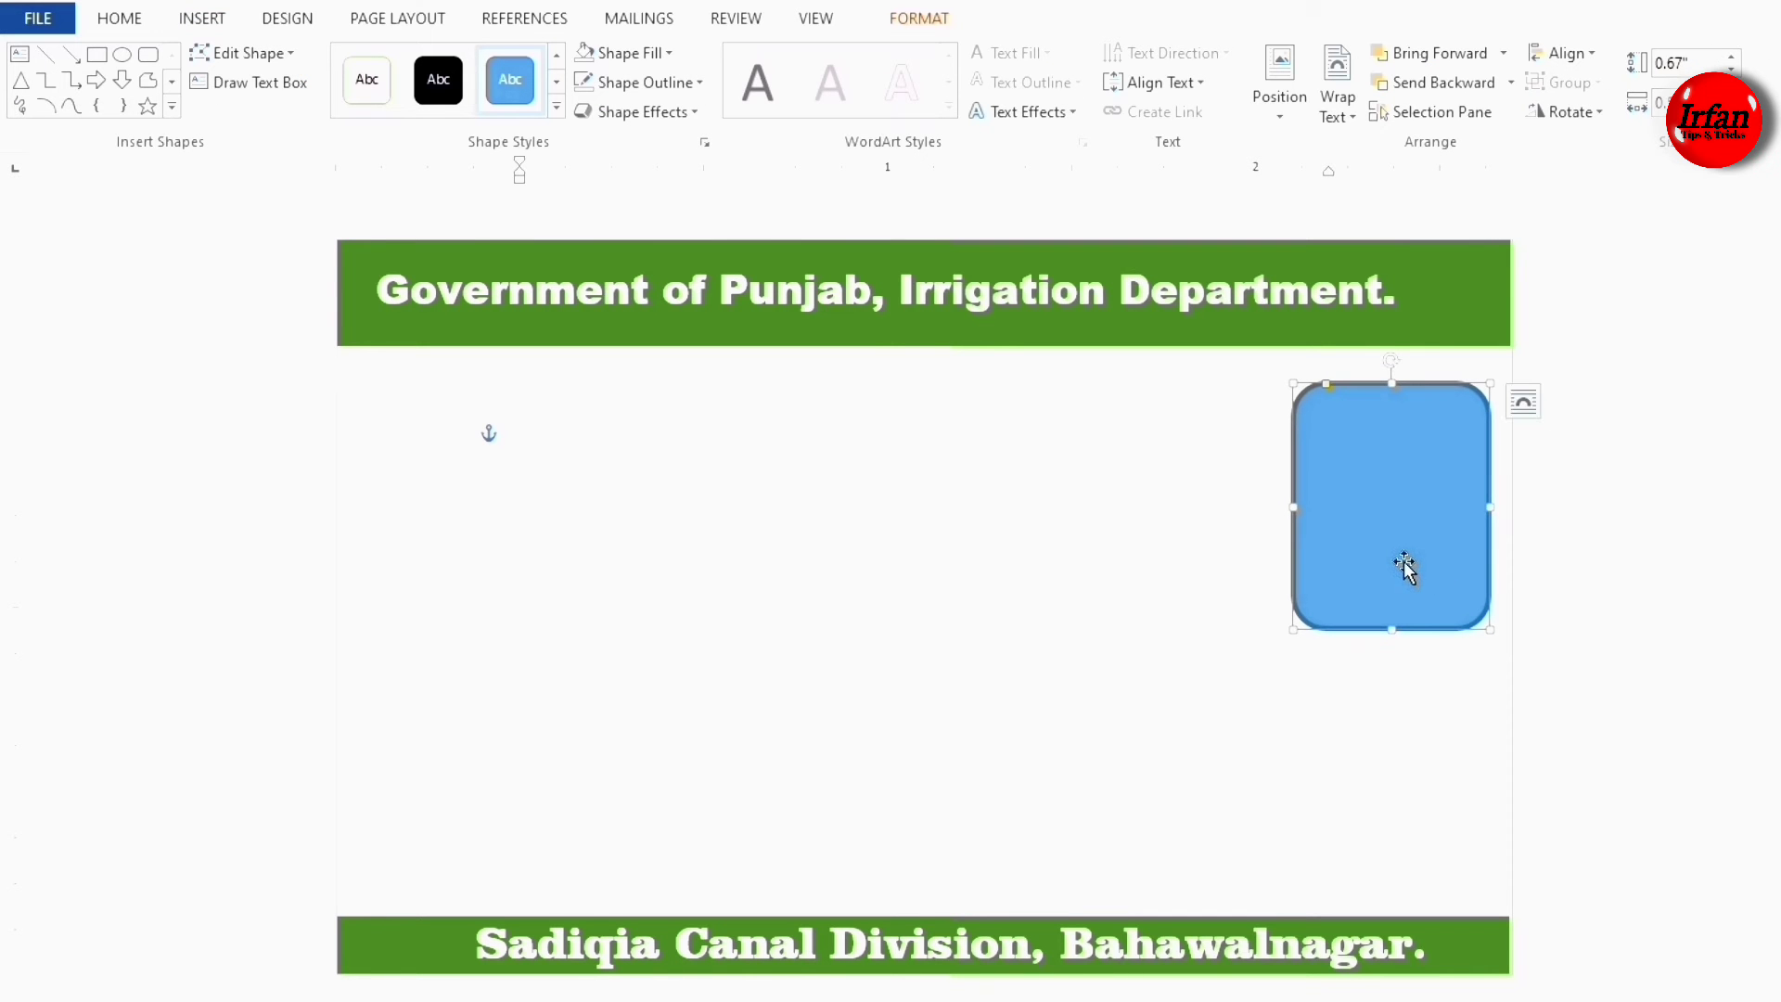
Clear the blue fill of the rounded rectangle and set its outline color to dark blue.
click(583, 56)
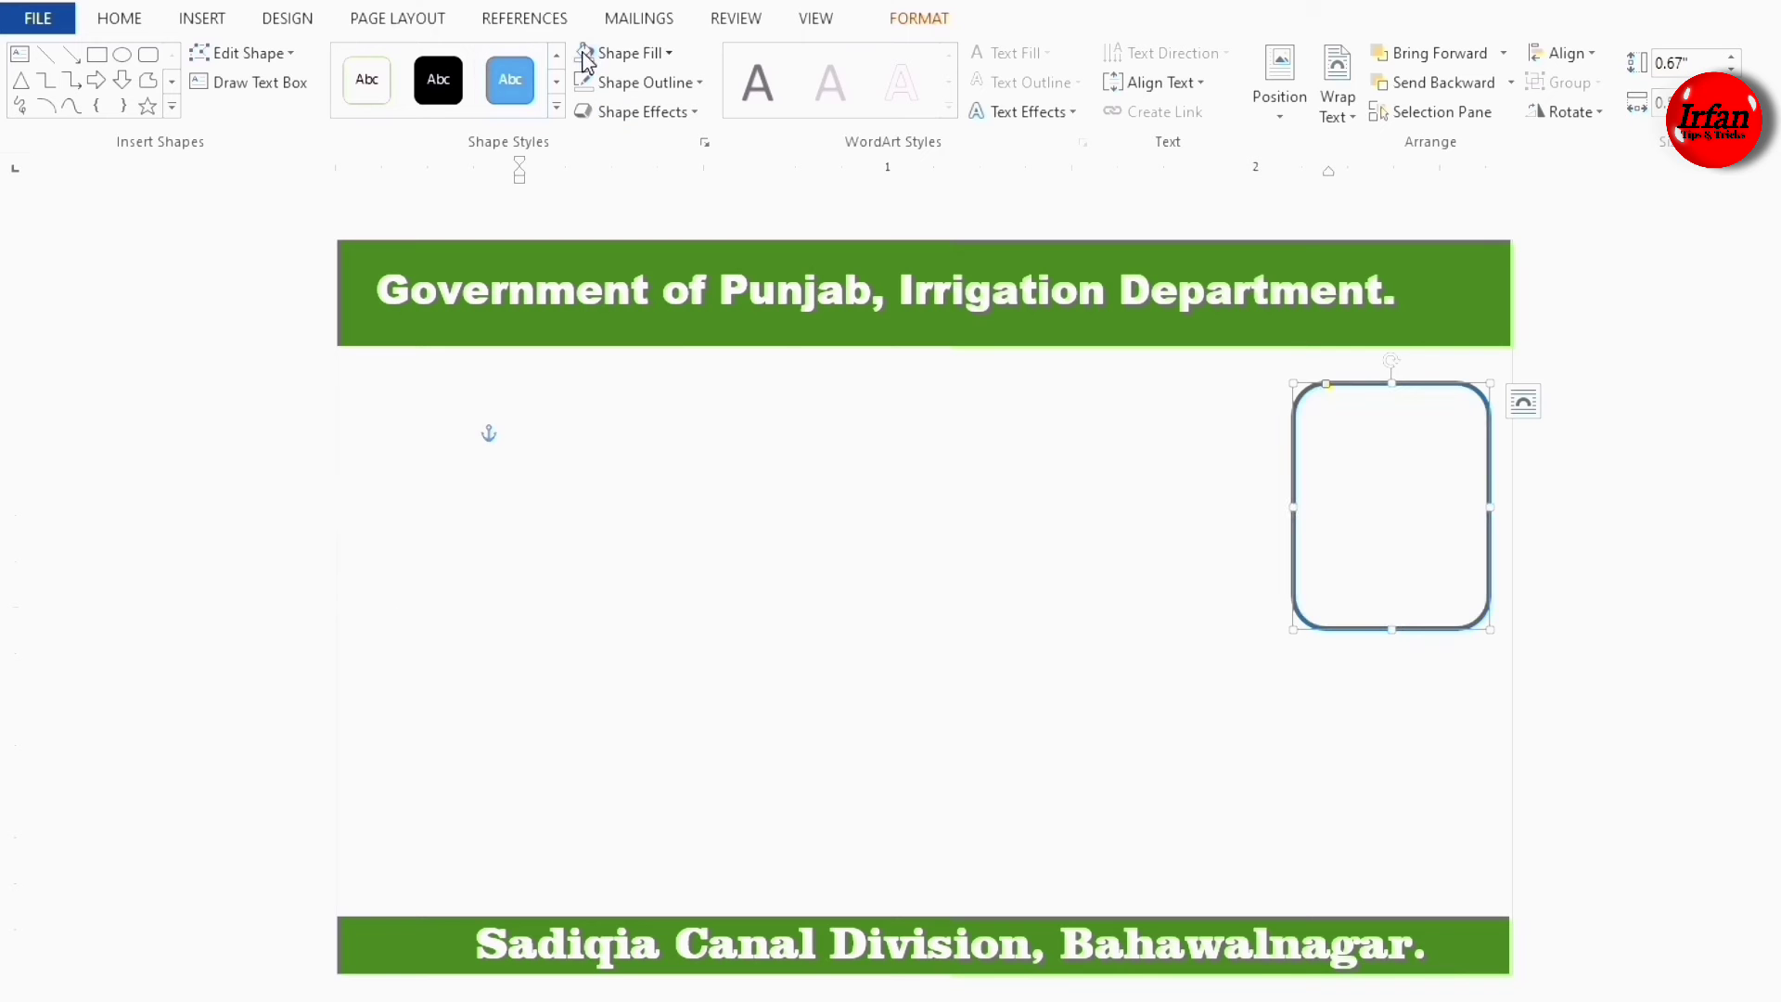
click(699, 83)
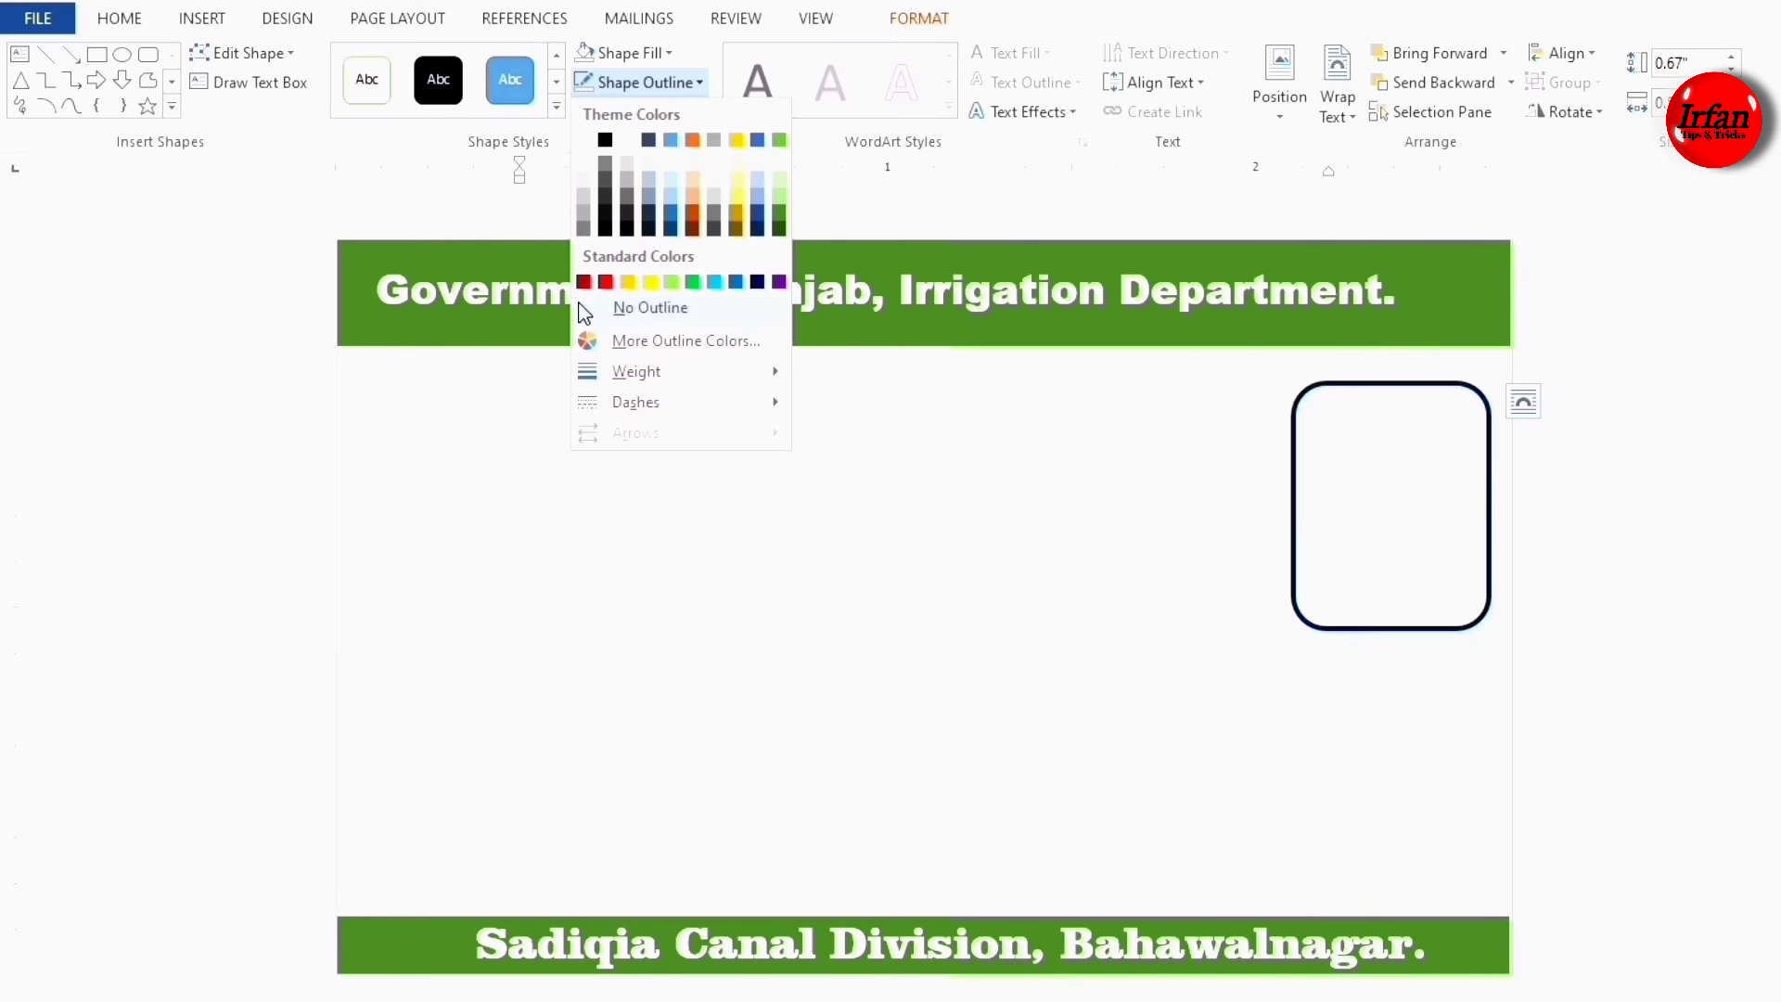
click(757, 282)
click(1129, 522)
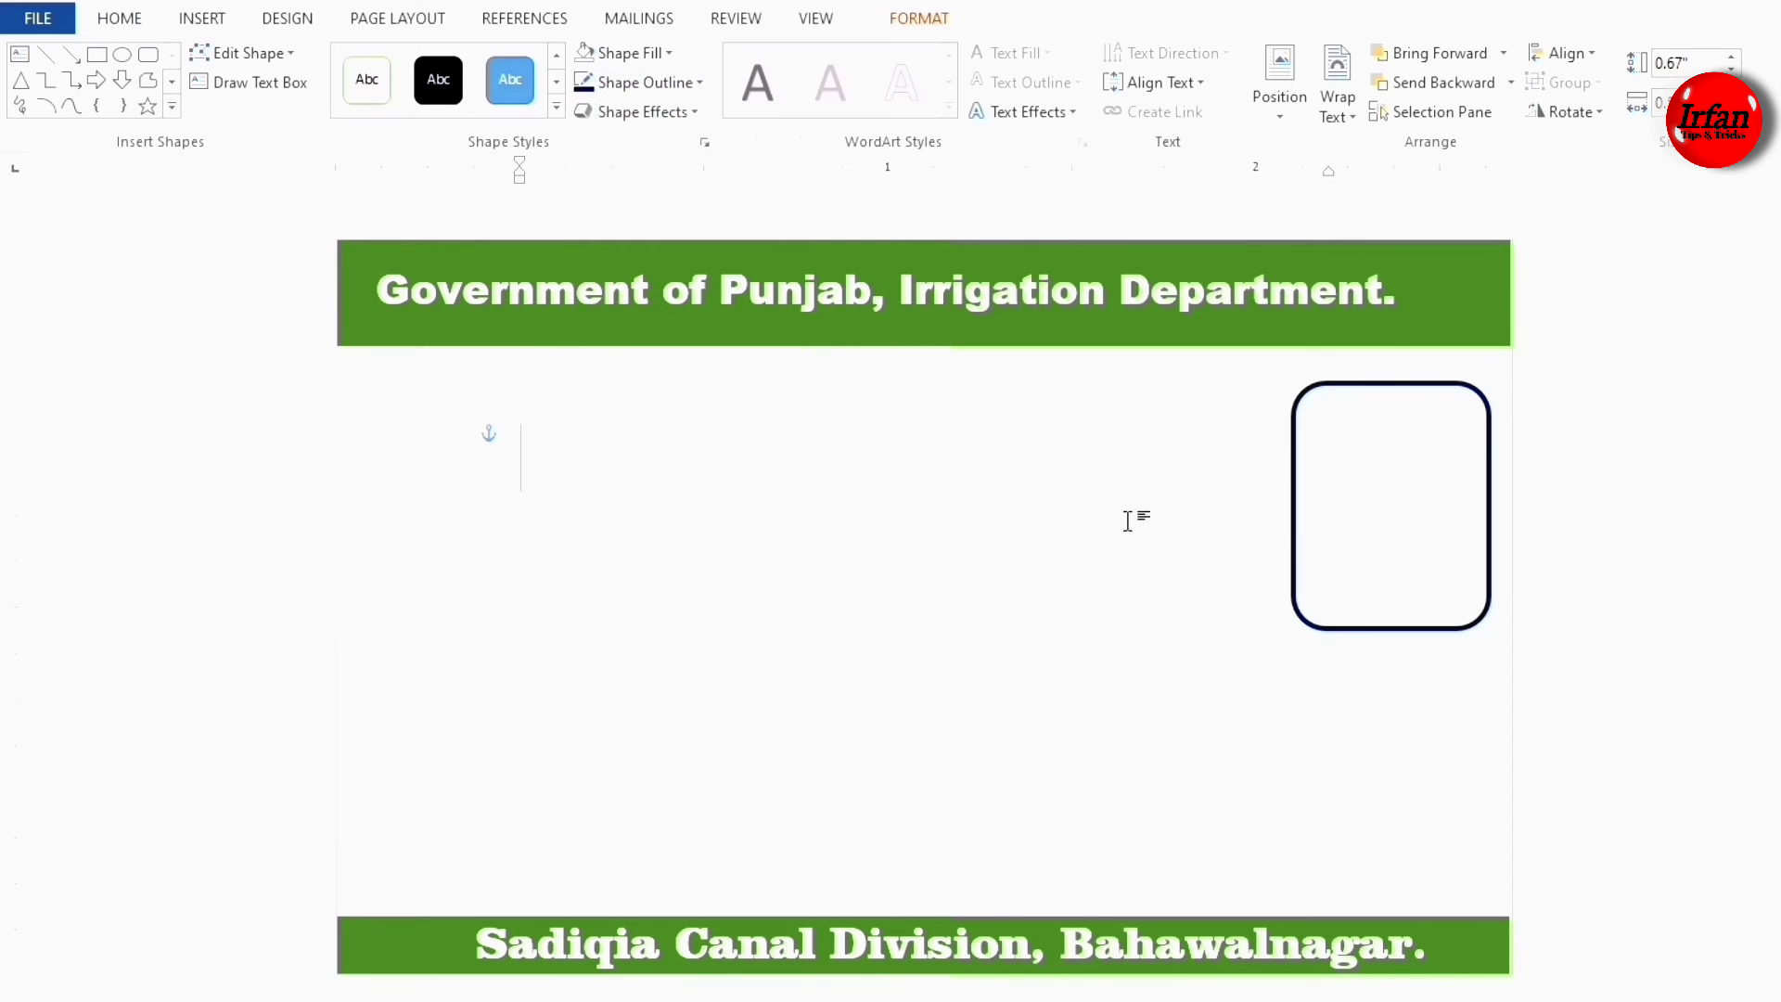
Open the shape formatting of the rounded photo frame and switch its fill to a picture or texture fill.
click(1294, 531)
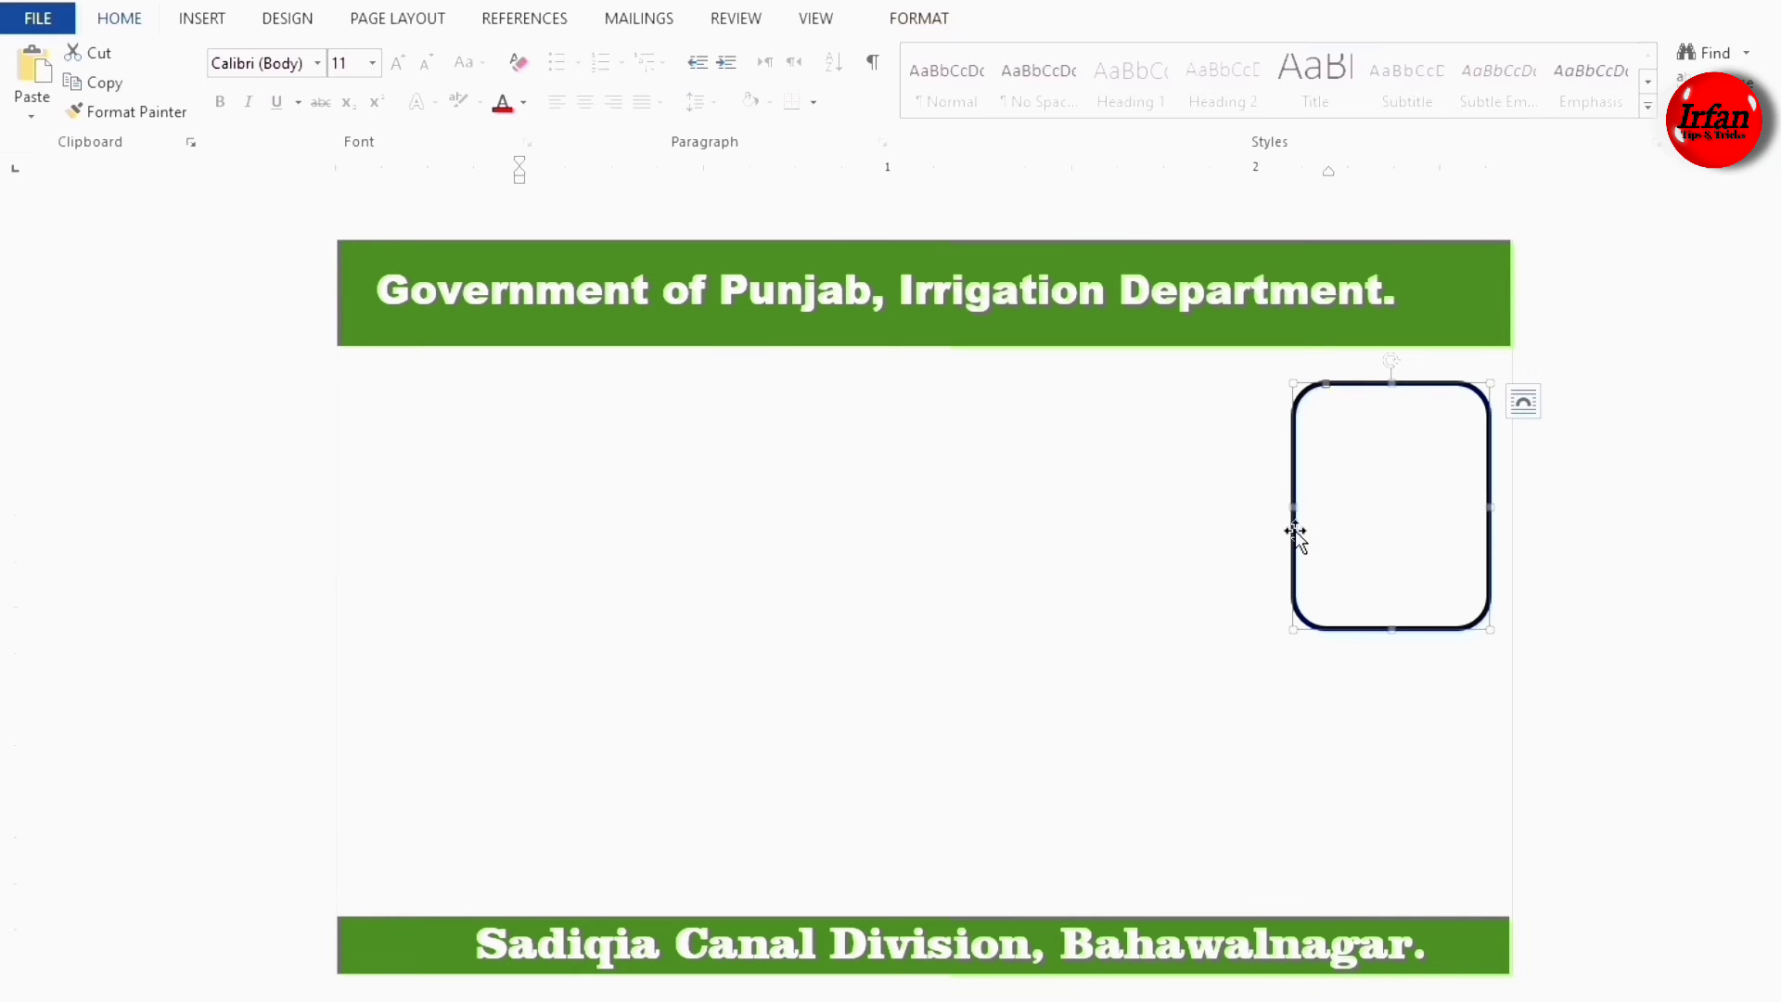
right_click(1295, 532)
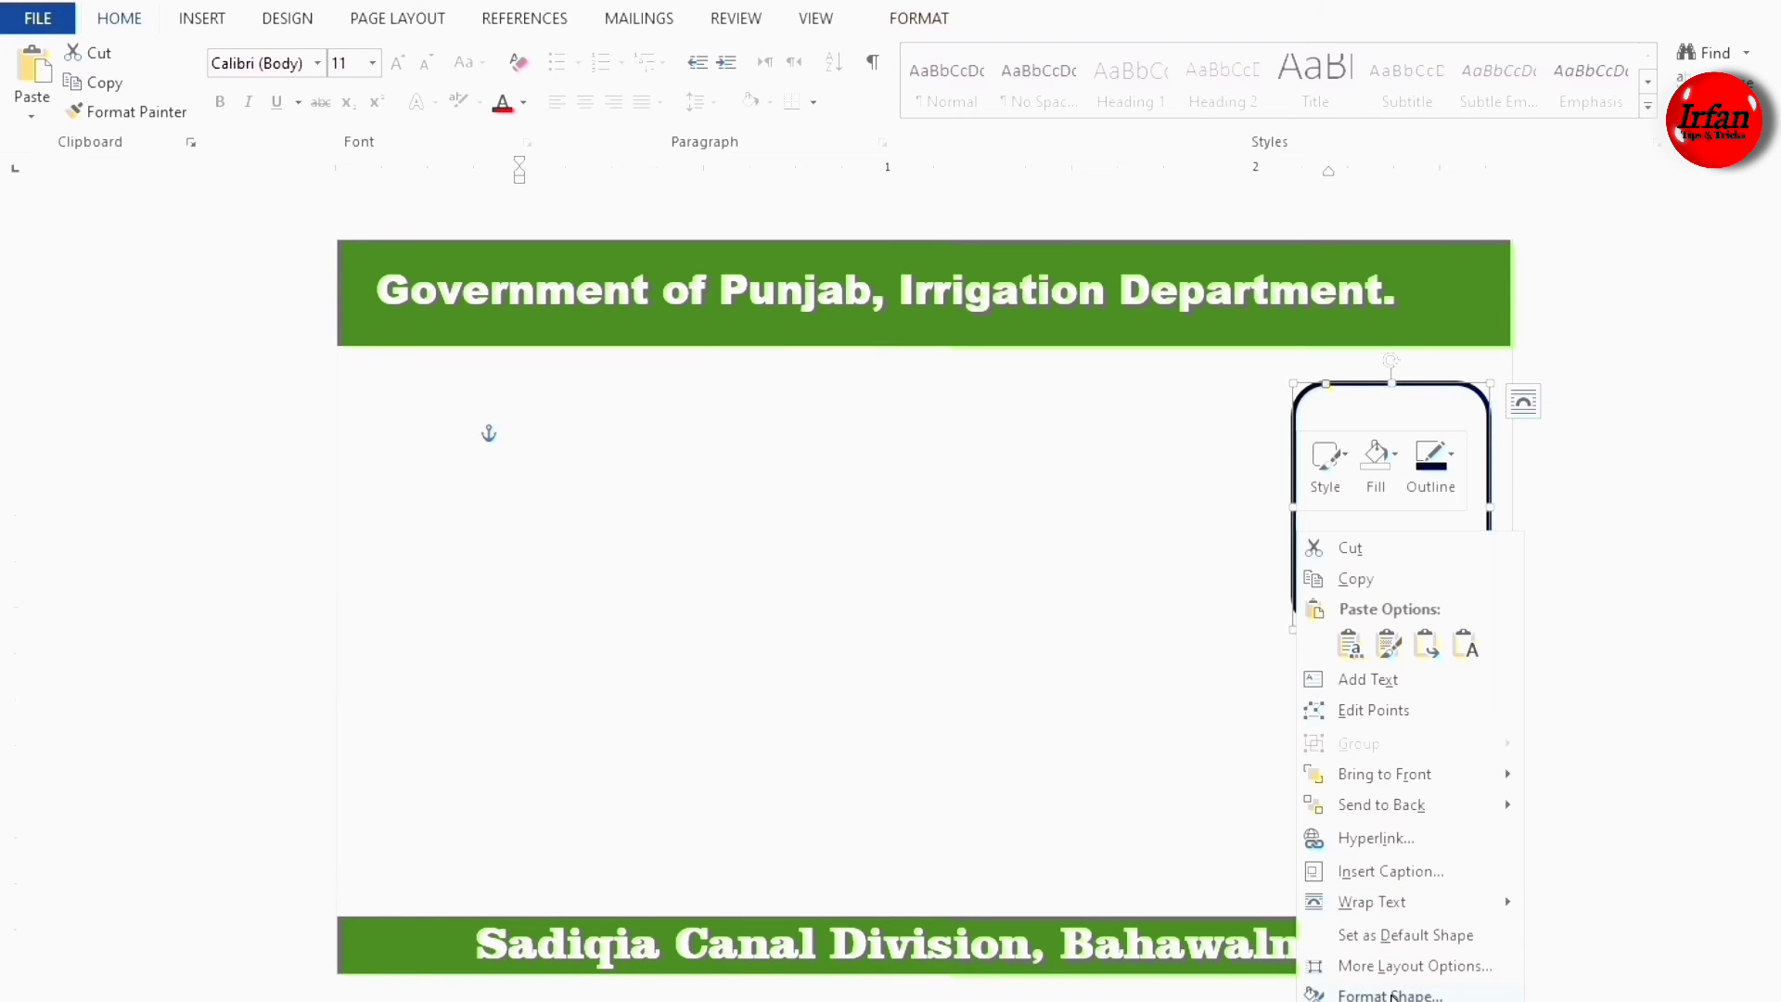
click(1391, 995)
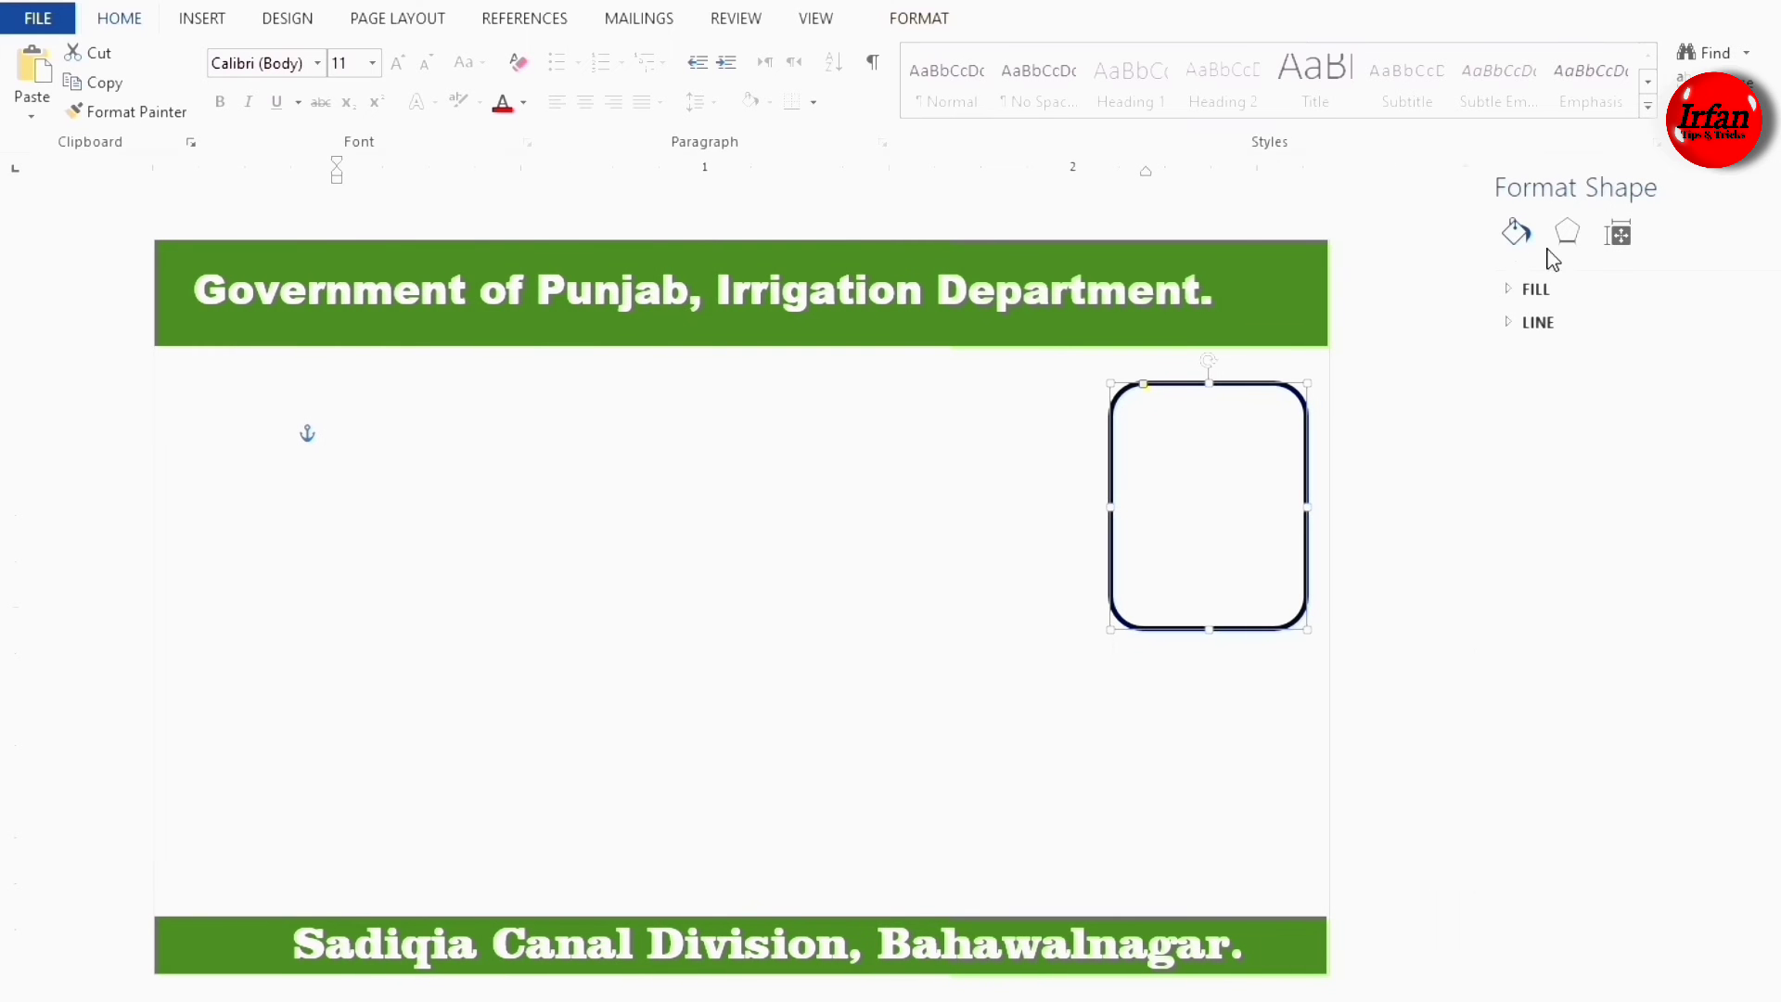
click(1536, 289)
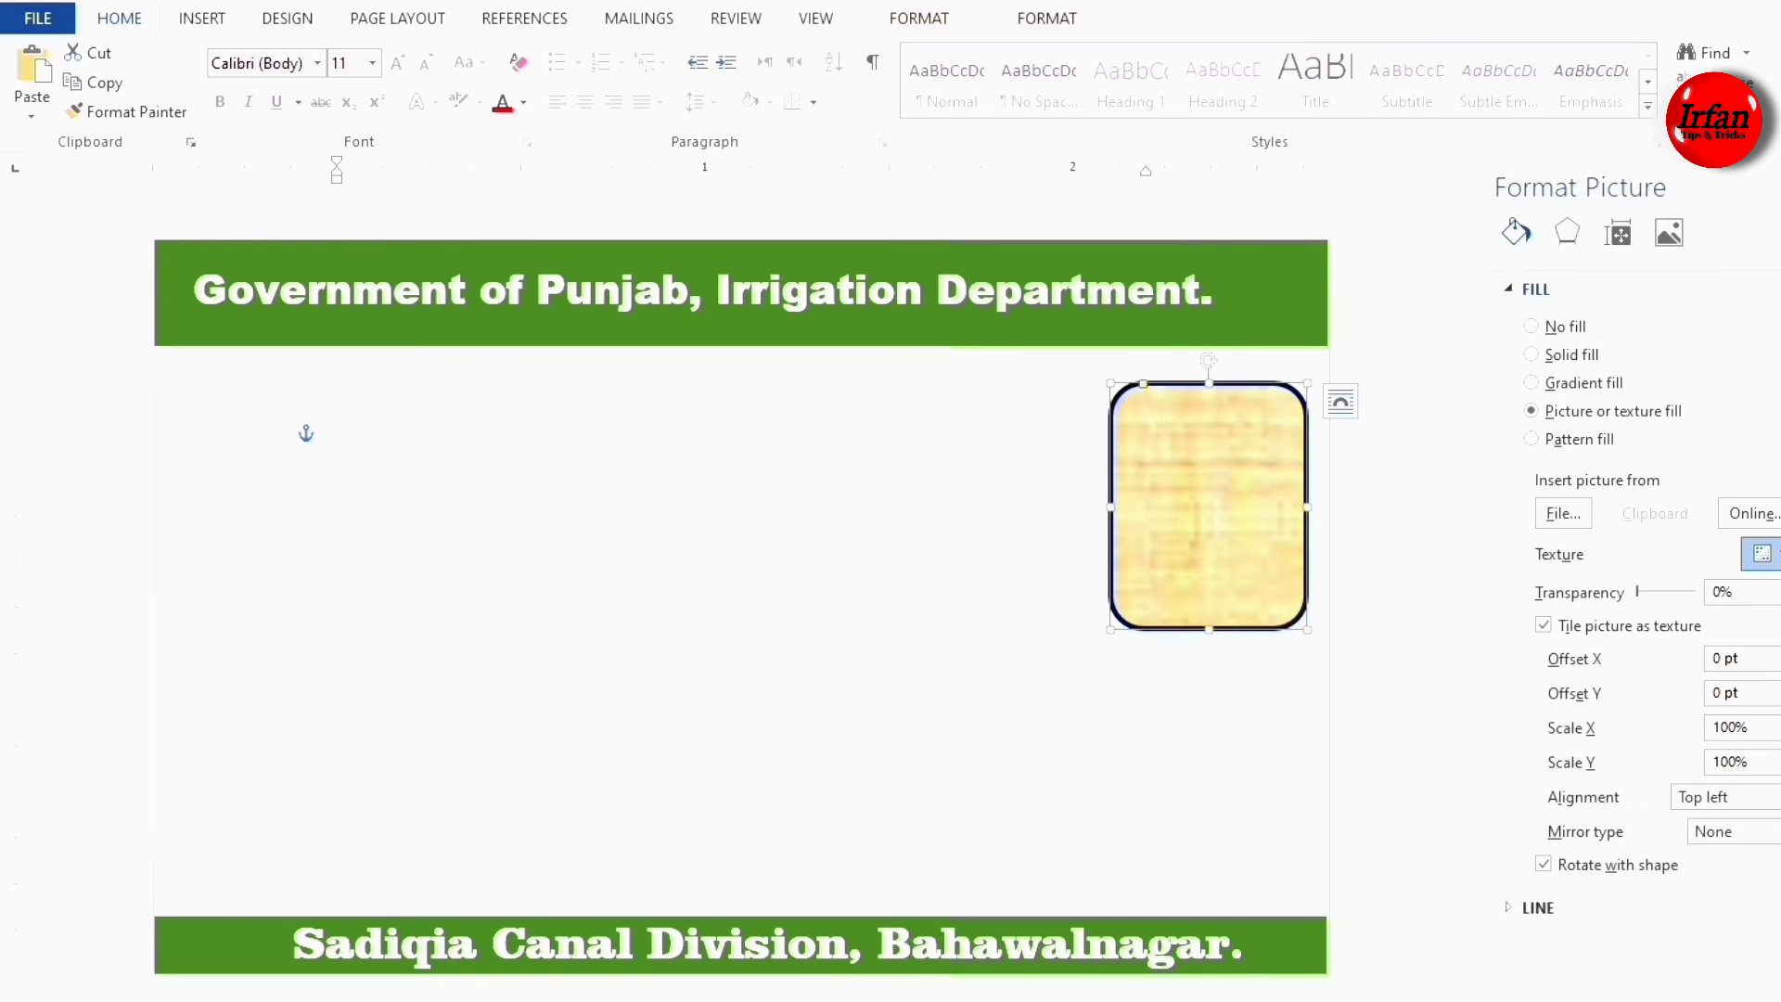
click(1764, 553)
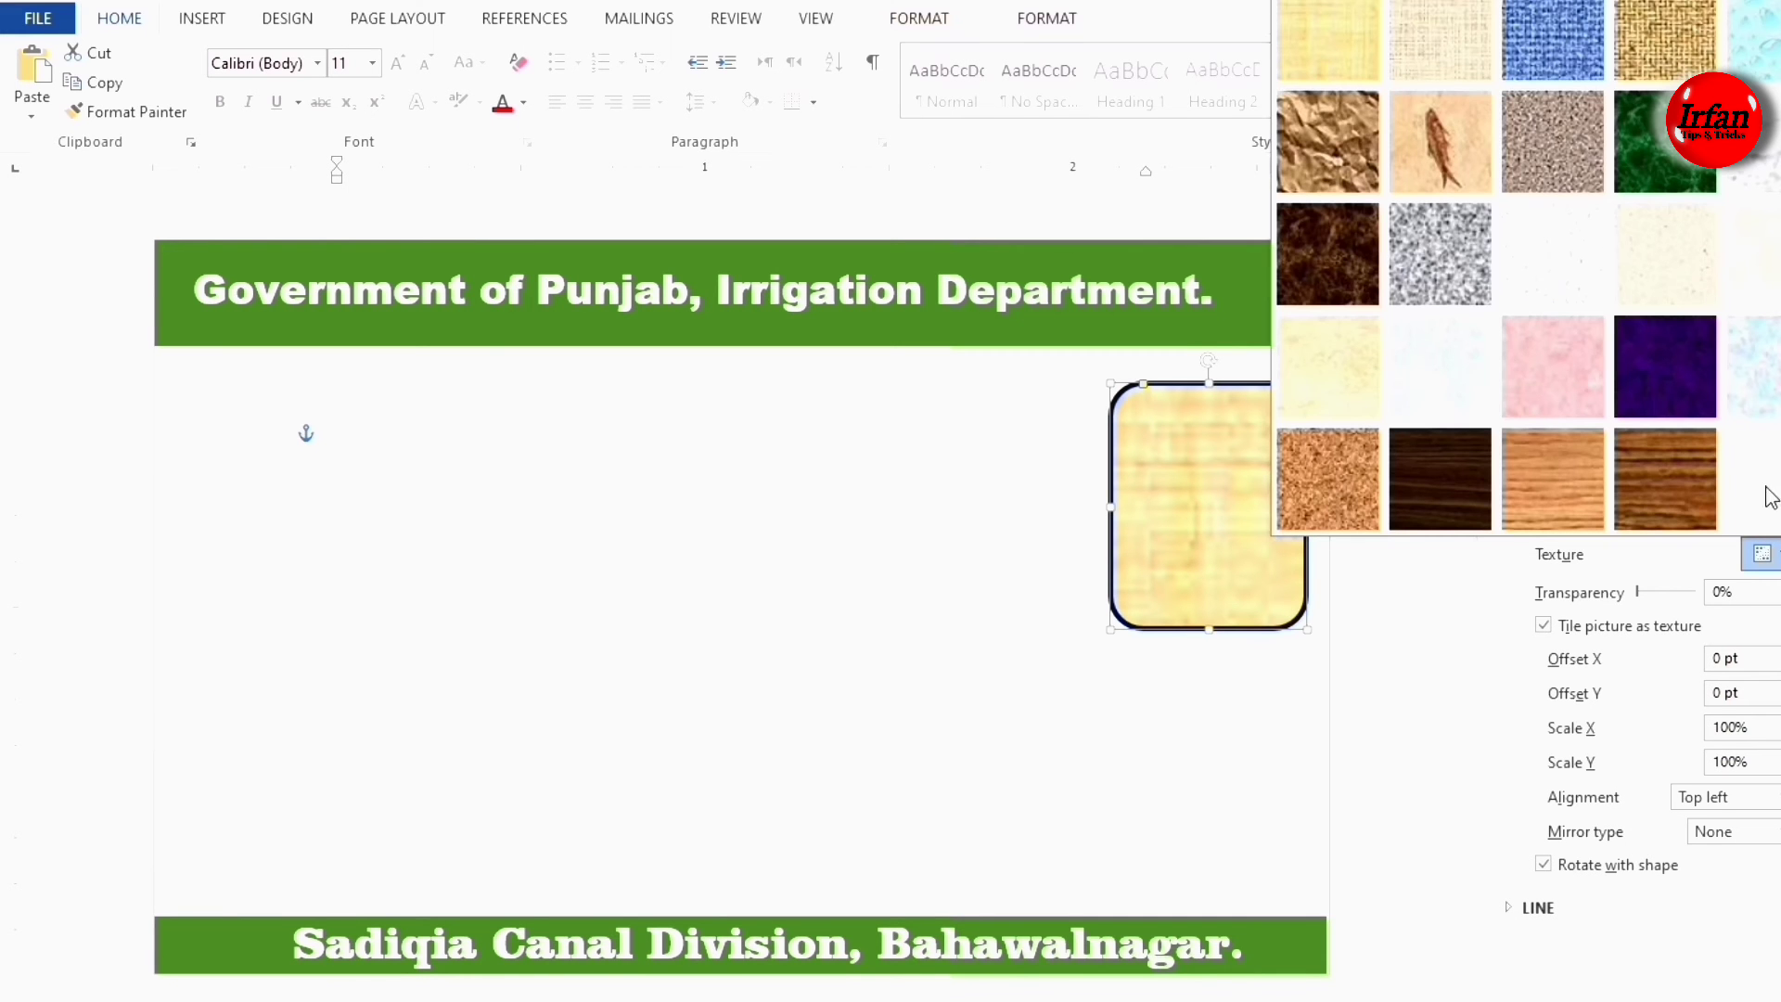
click(1410, 604)
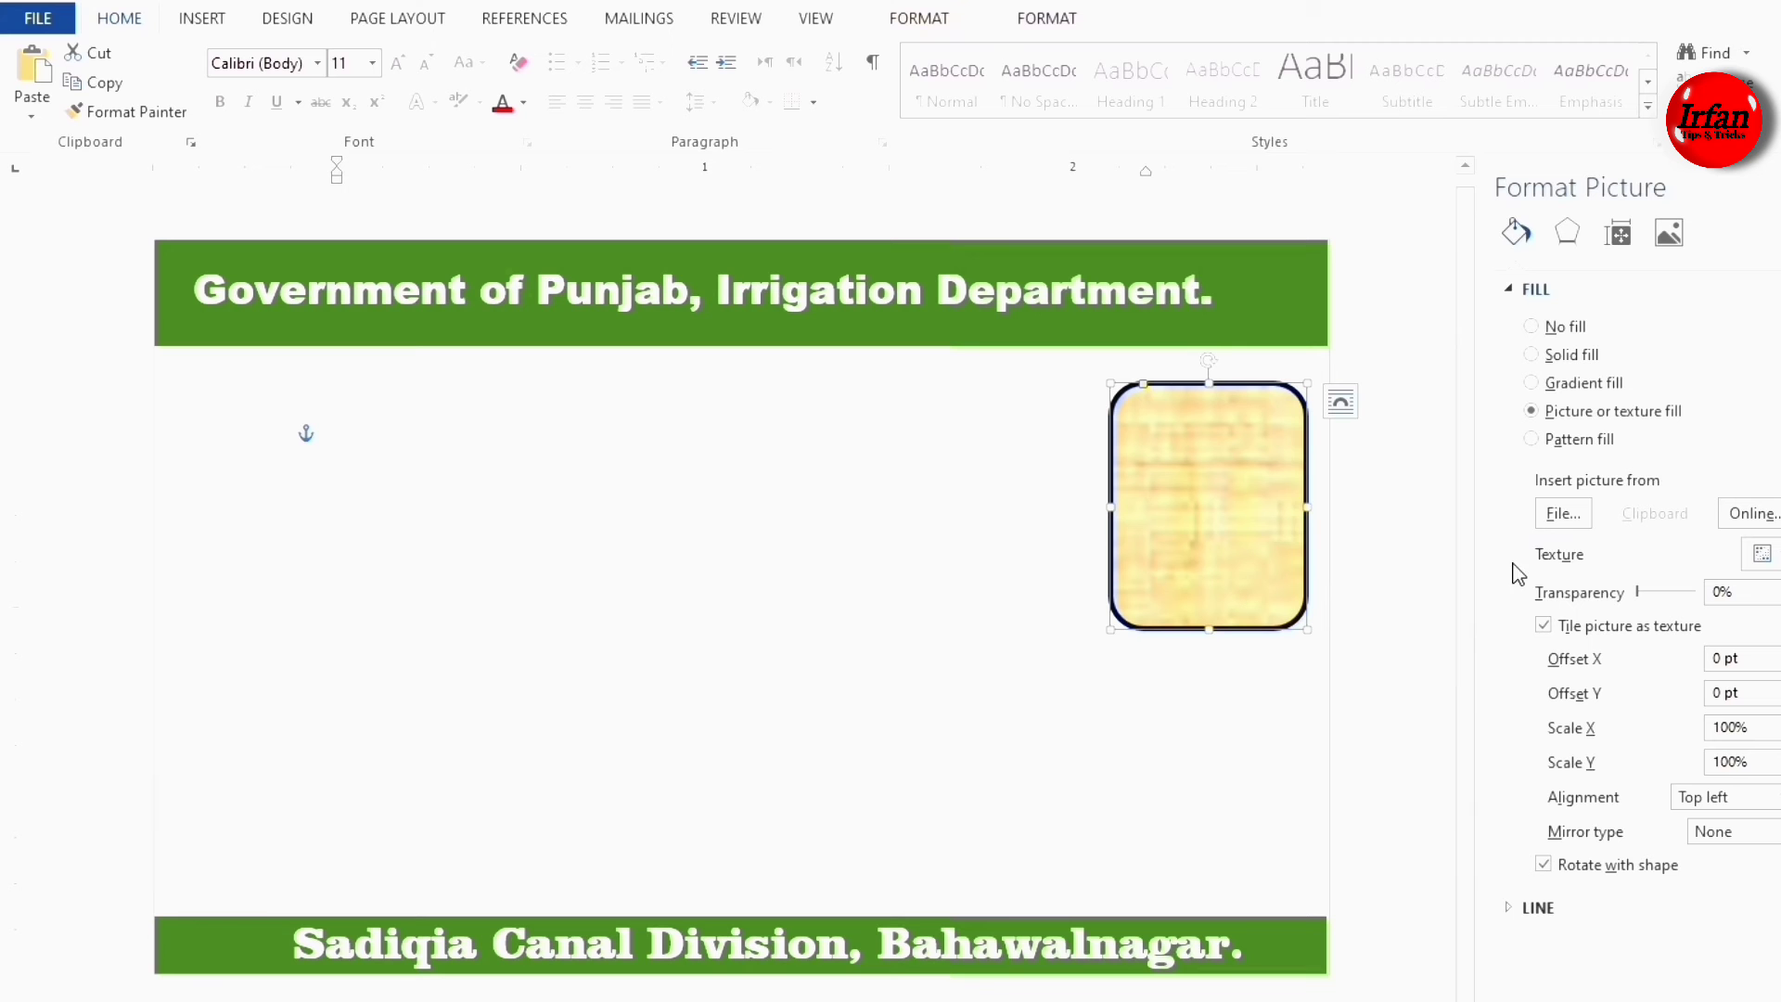
Fill the rounded photo frame with Untitled.png from the Pictures folder and close the formatting settings.
click(1558, 516)
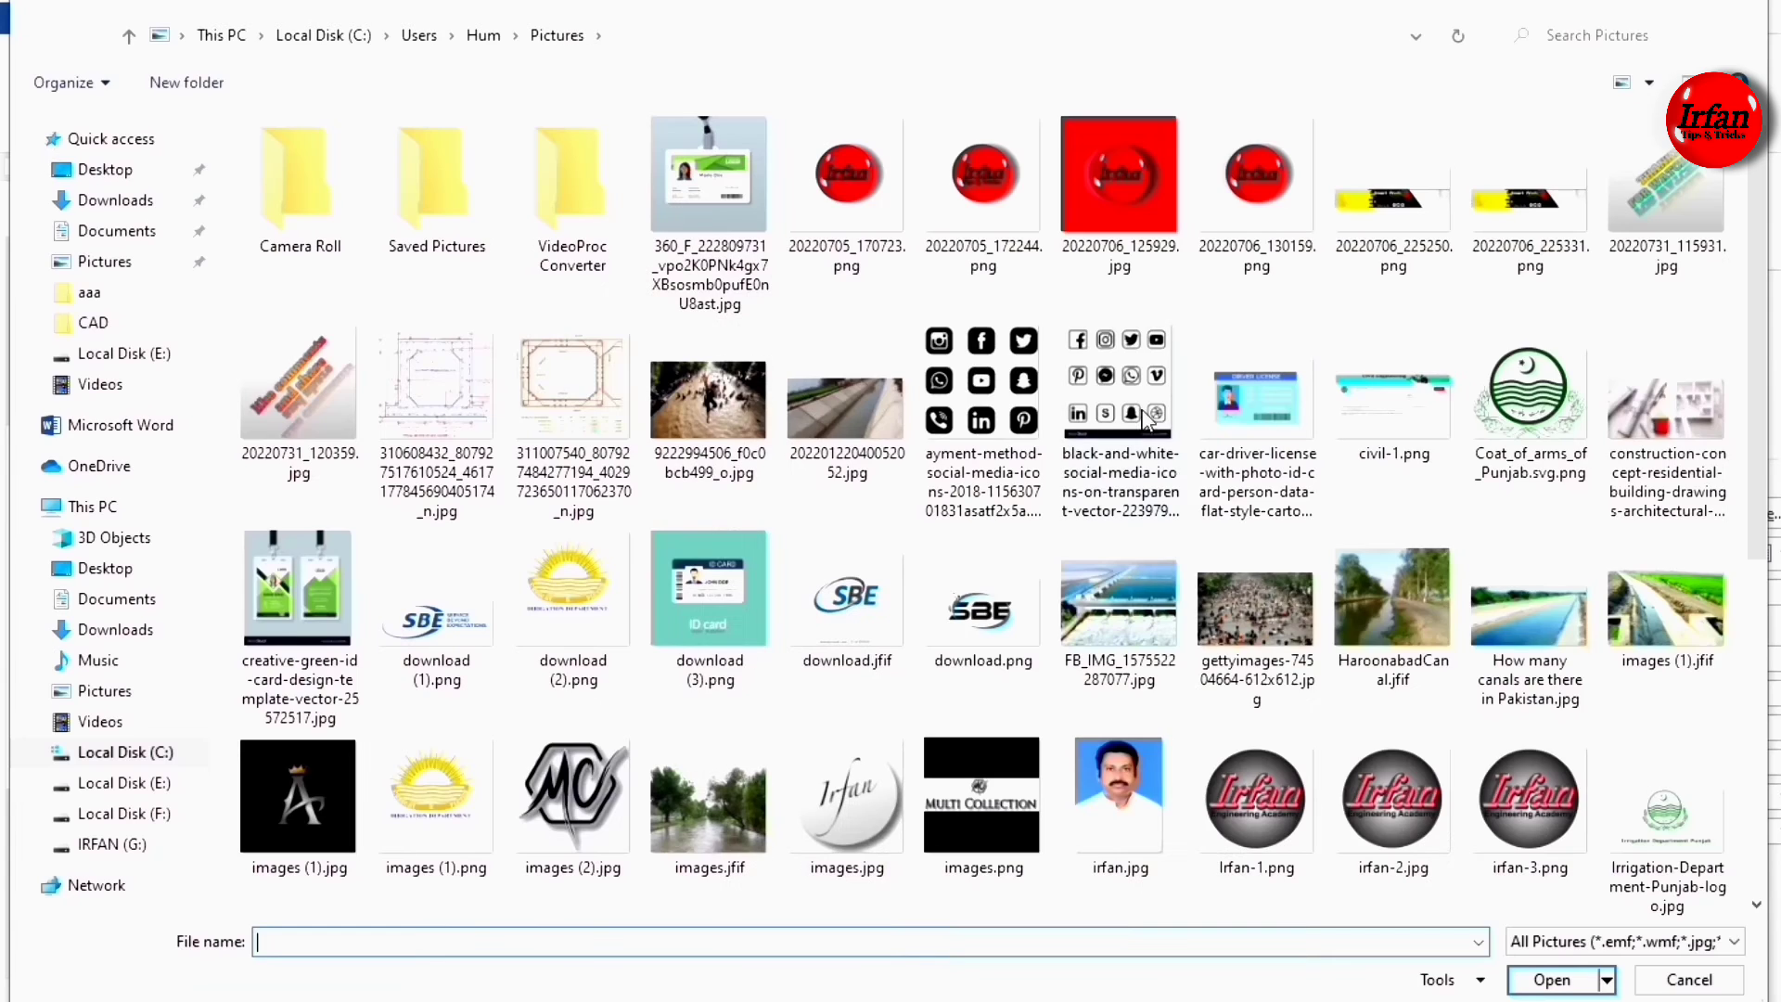
scroll(840, 617, down, 5)
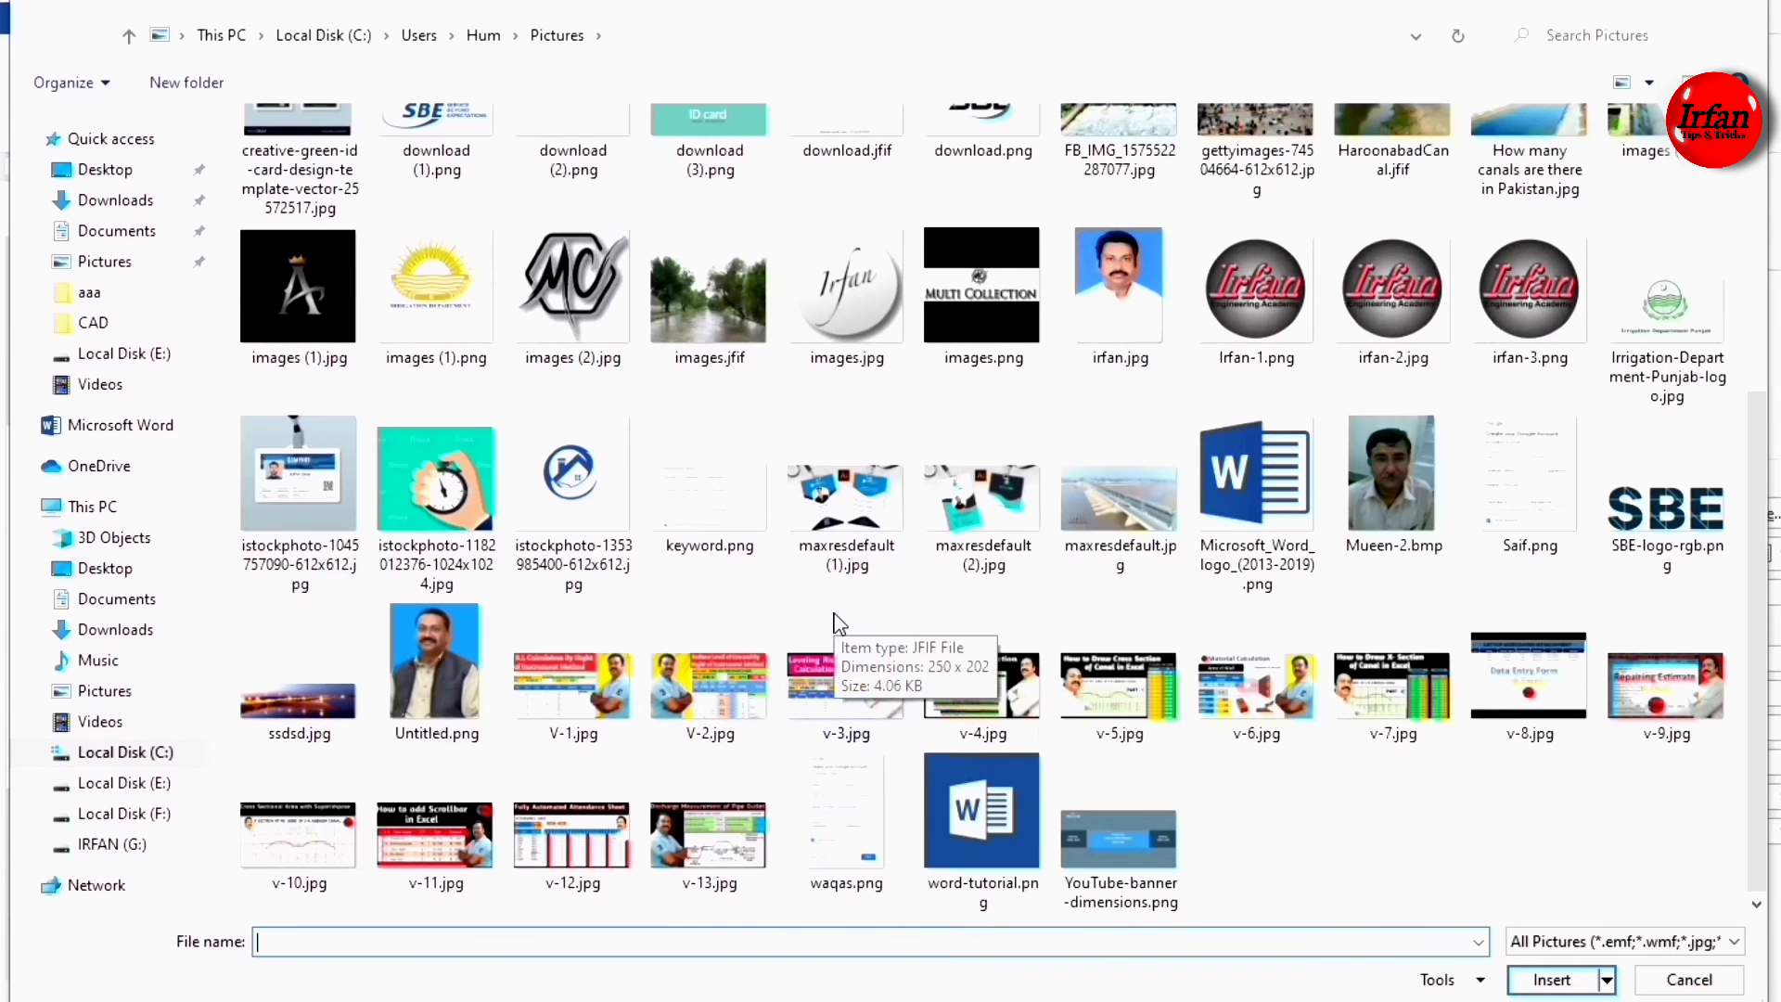
double_click(433, 653)
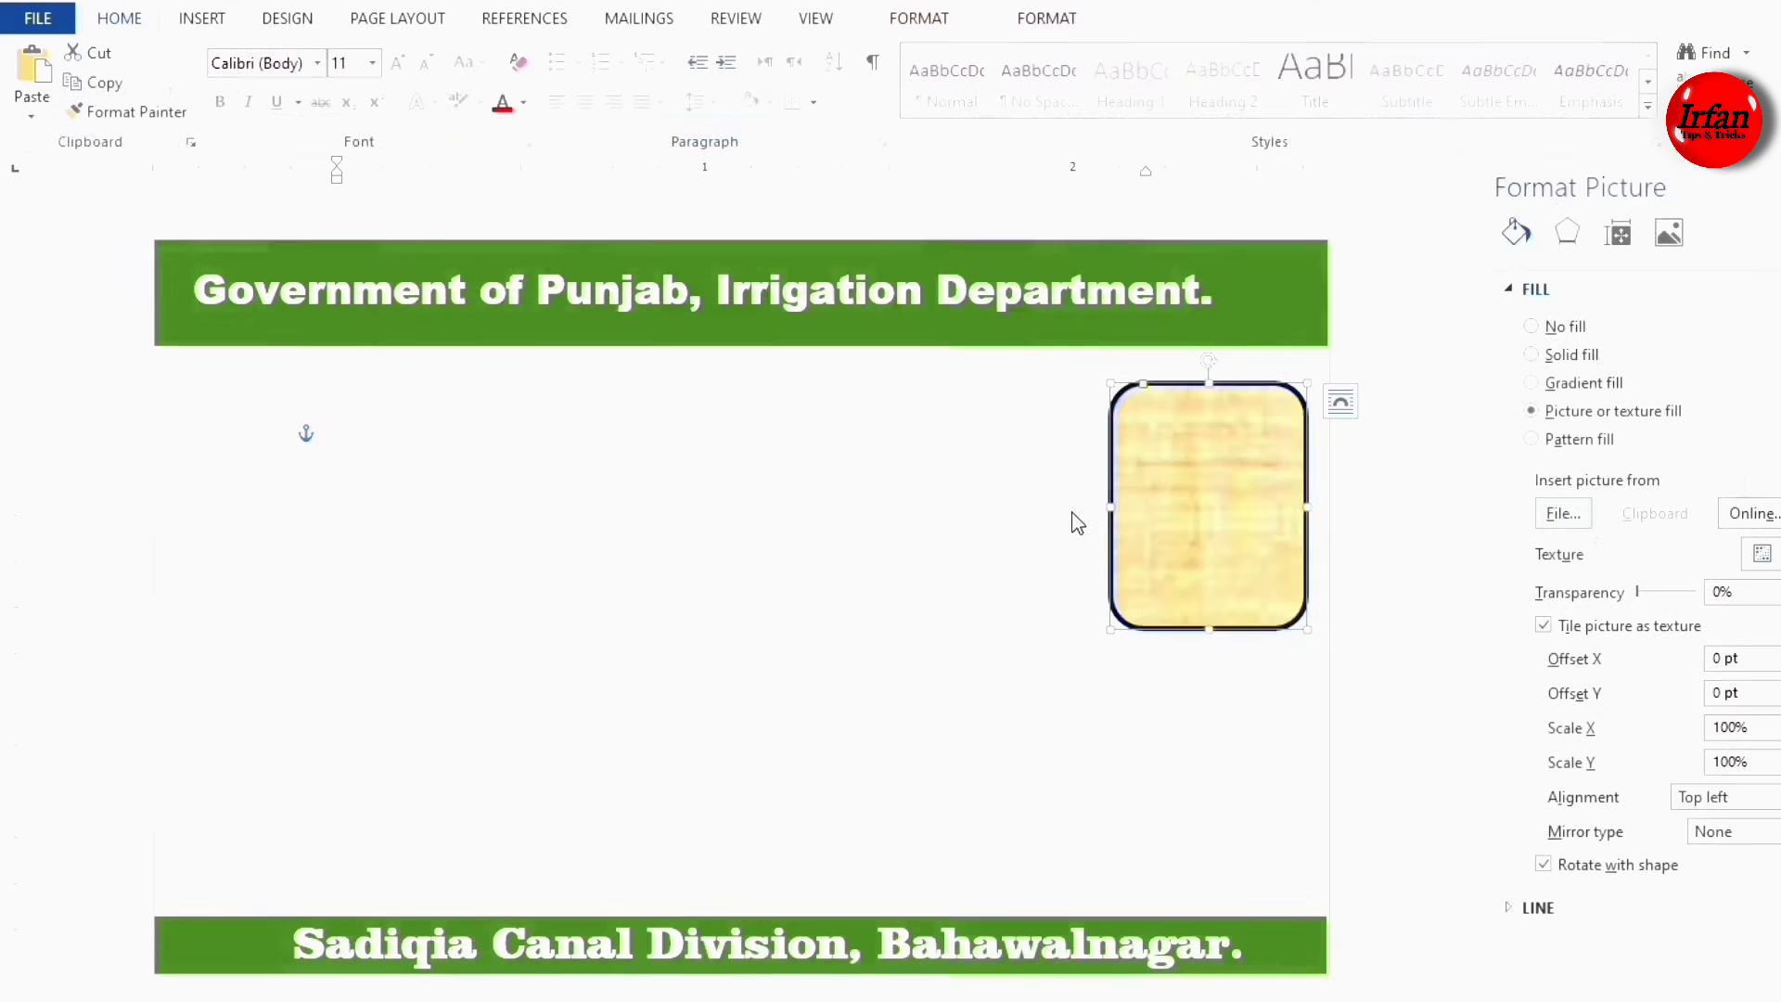
click(1167, 702)
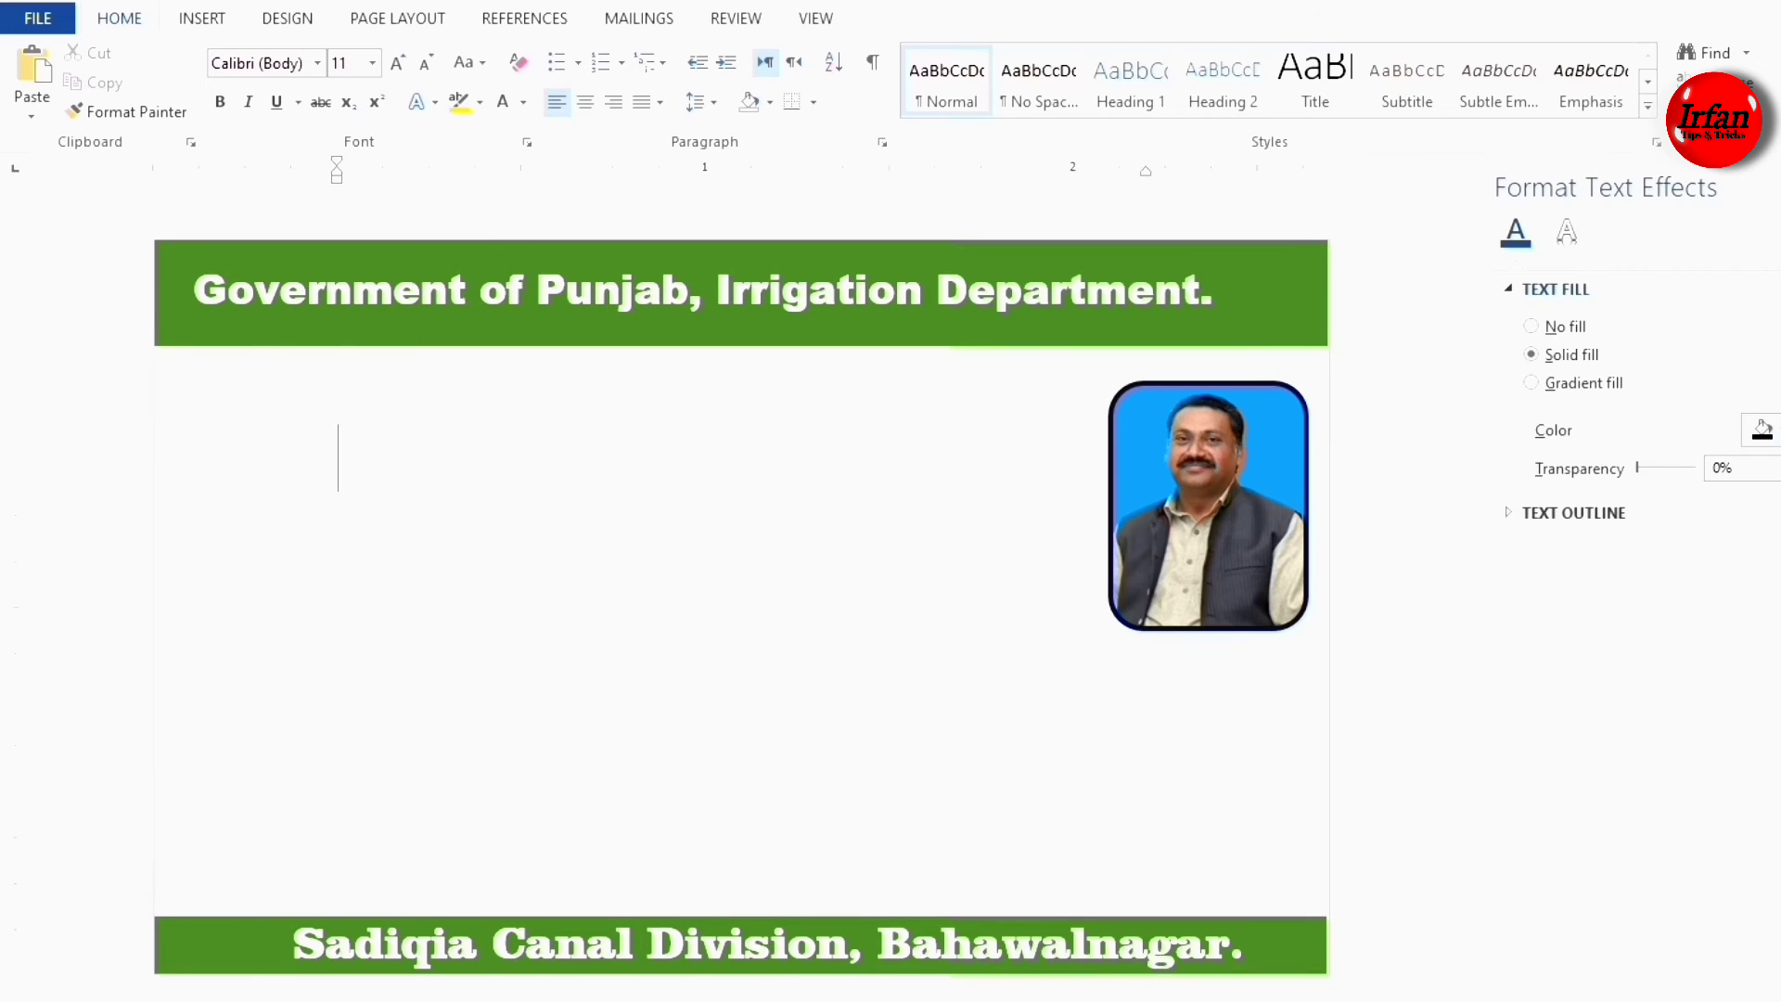
click(1777, 188)
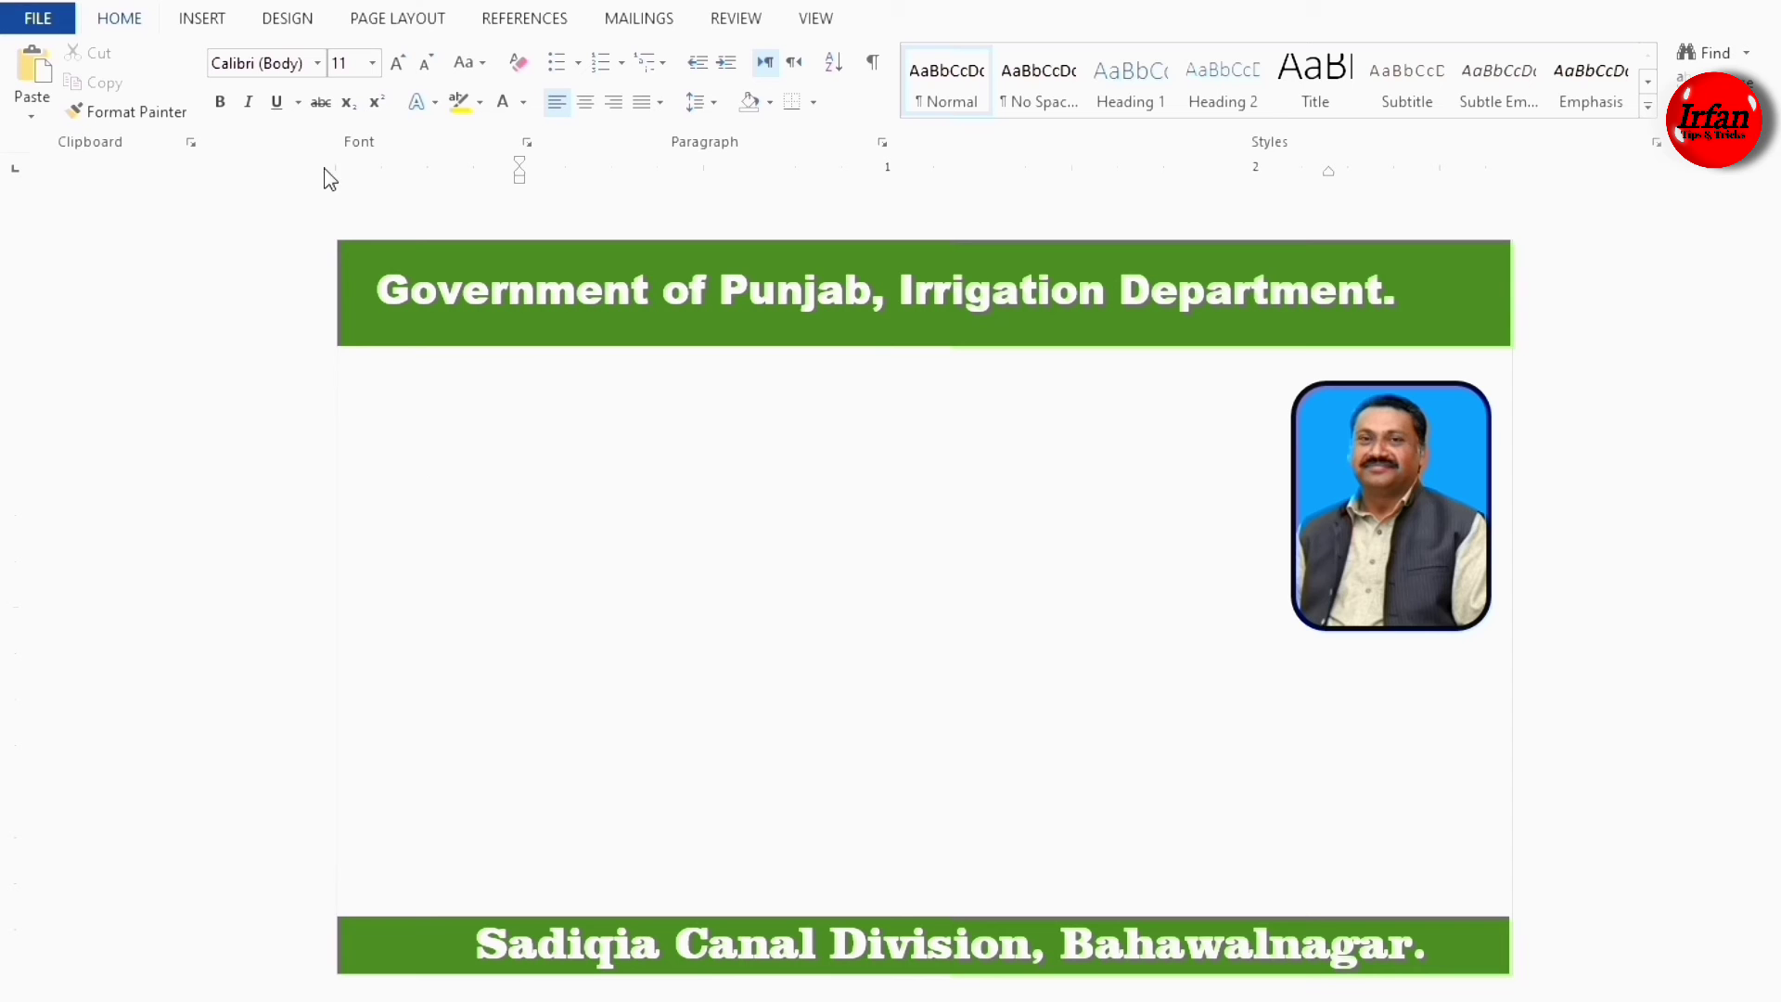
Draw a text box about 1.35 inch high in the card's left half, between the header and footer bars.
click(198, 20)
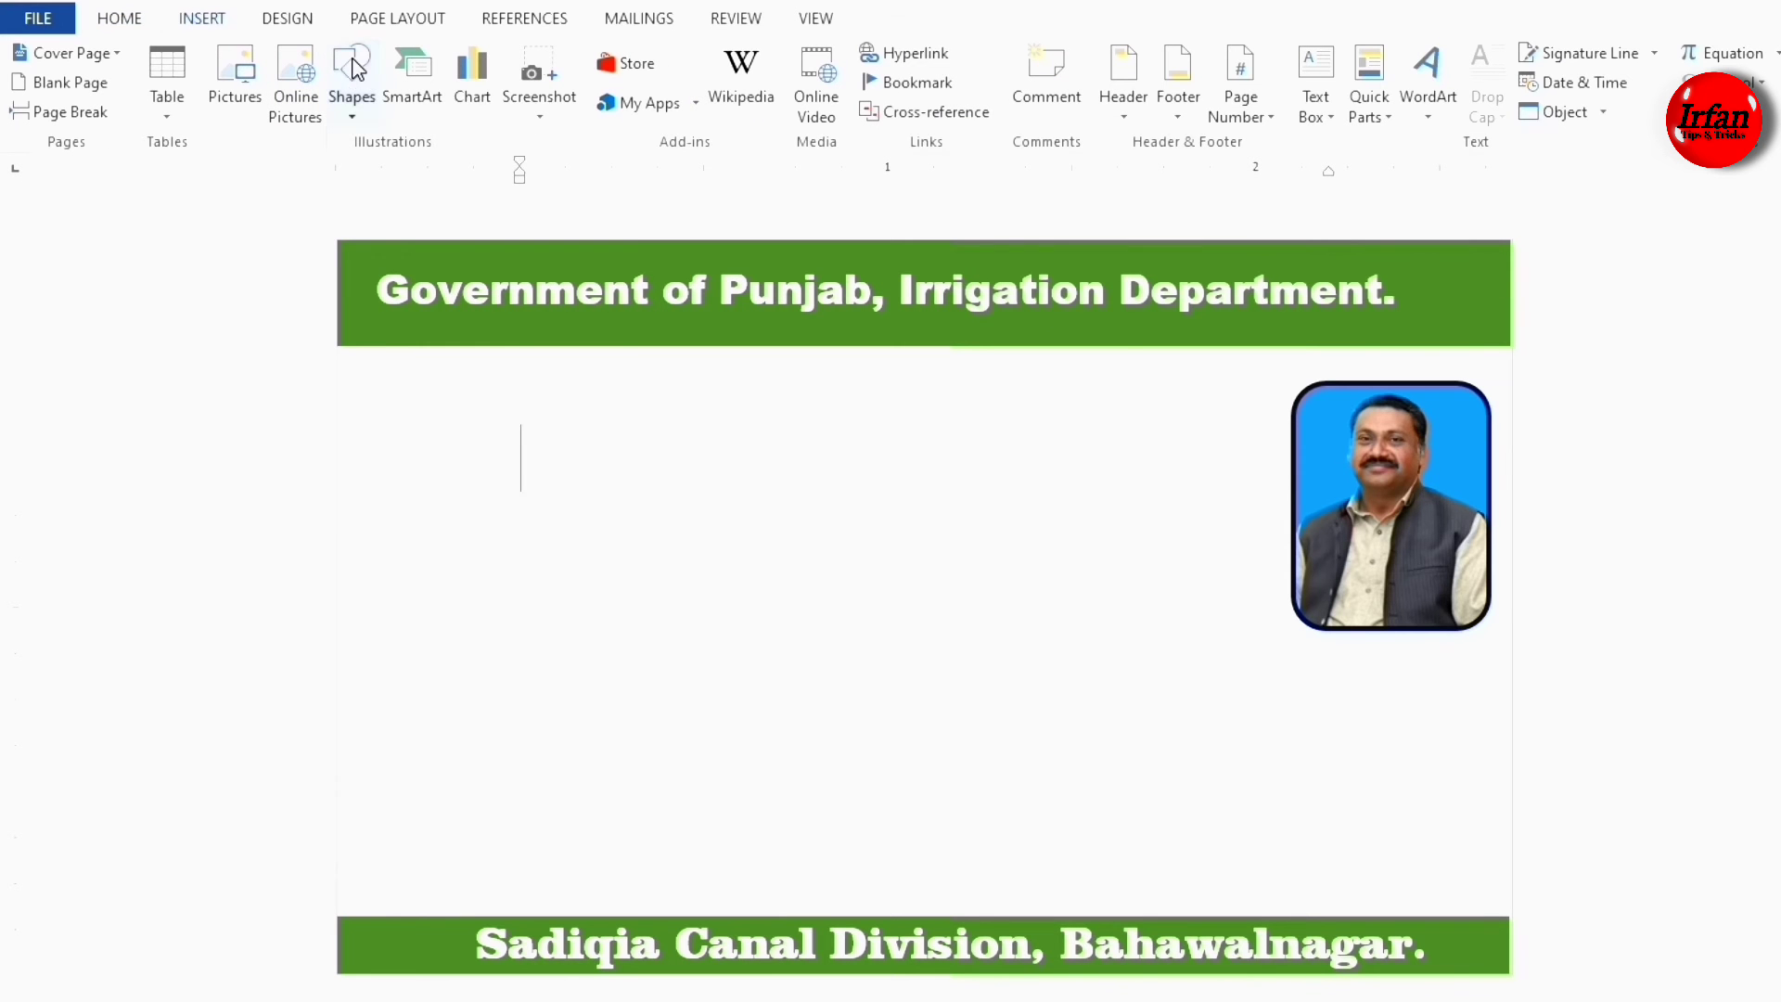
click(354, 99)
click(340, 171)
drag(396, 406, 803, 900)
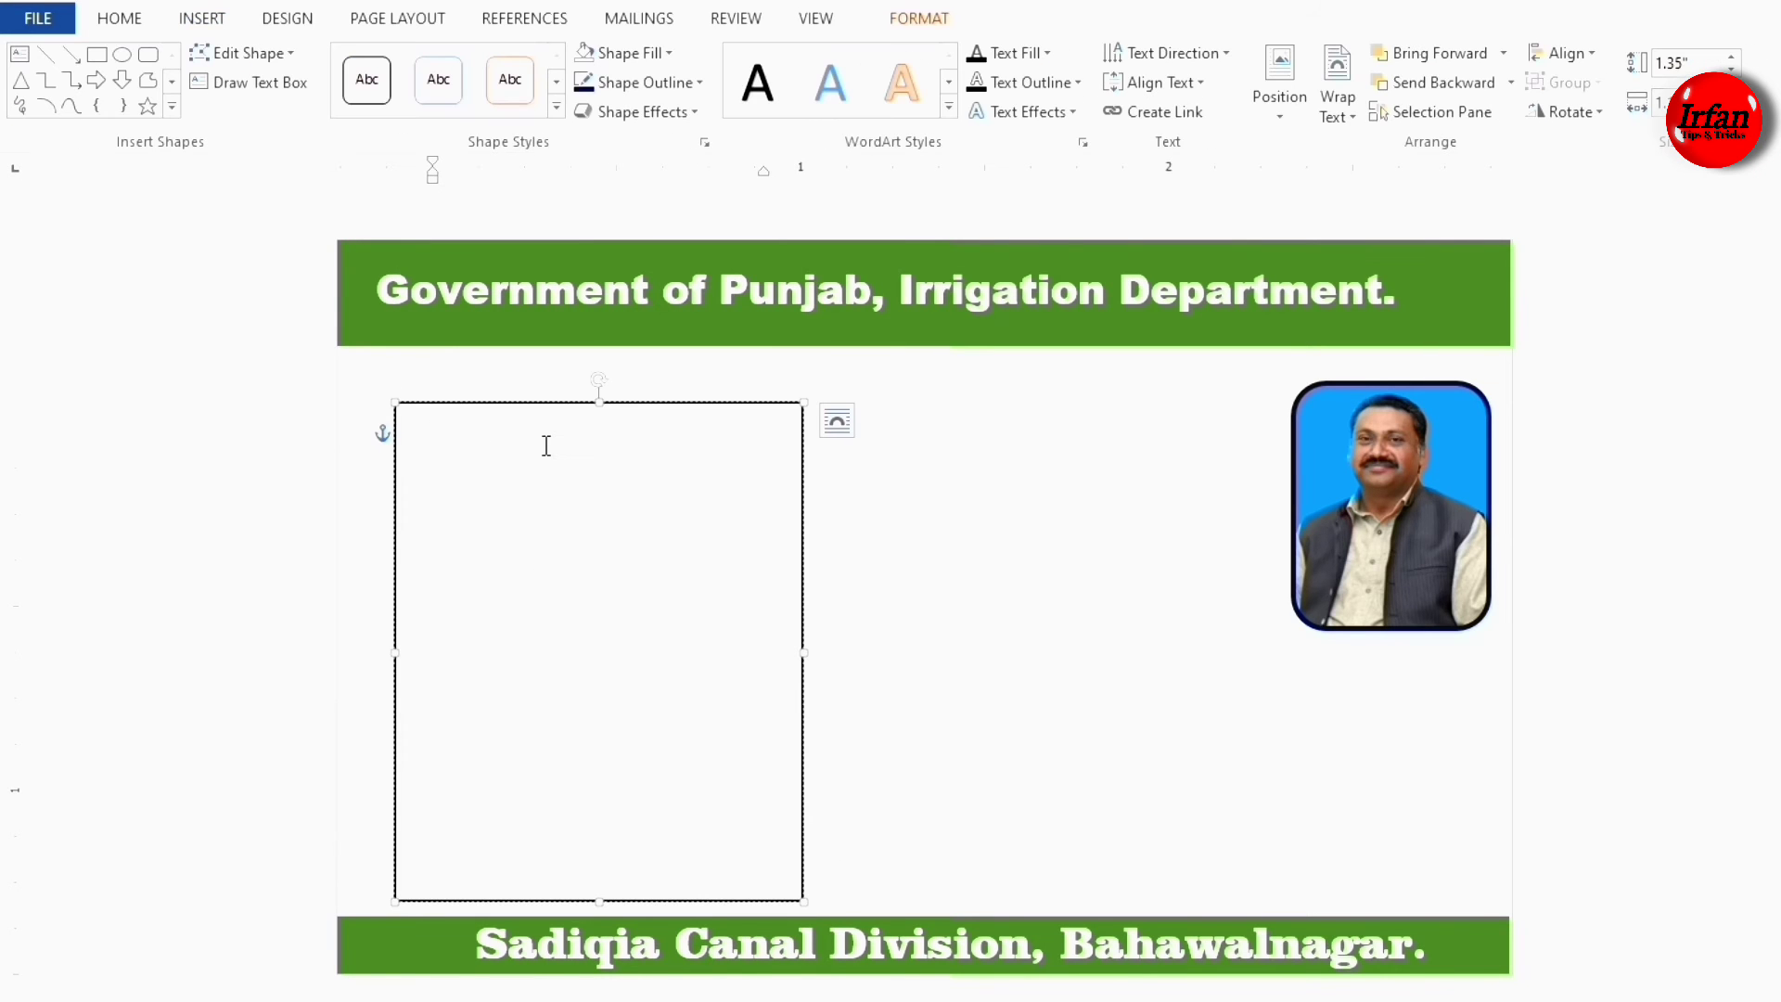
Enter the labels "Name :" and "Father Name :" on separate lines in the text box.
text(Namn)
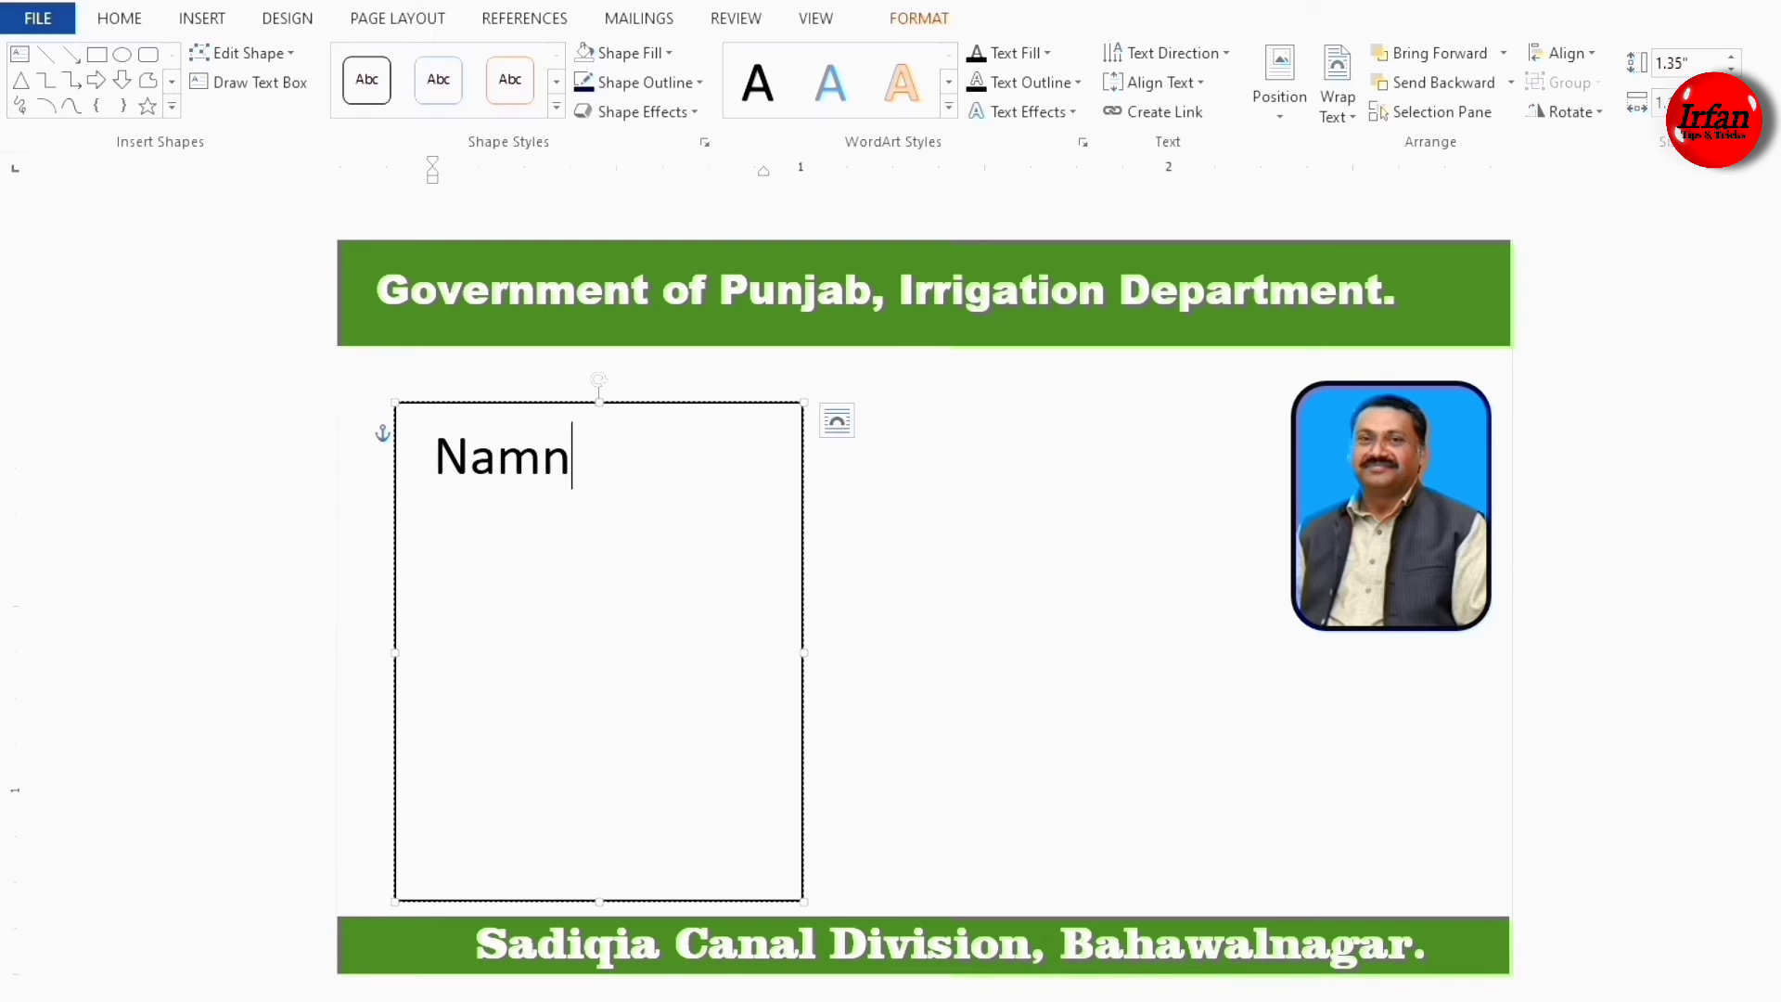
key(BackSpace)
text(e :)
key(Return)
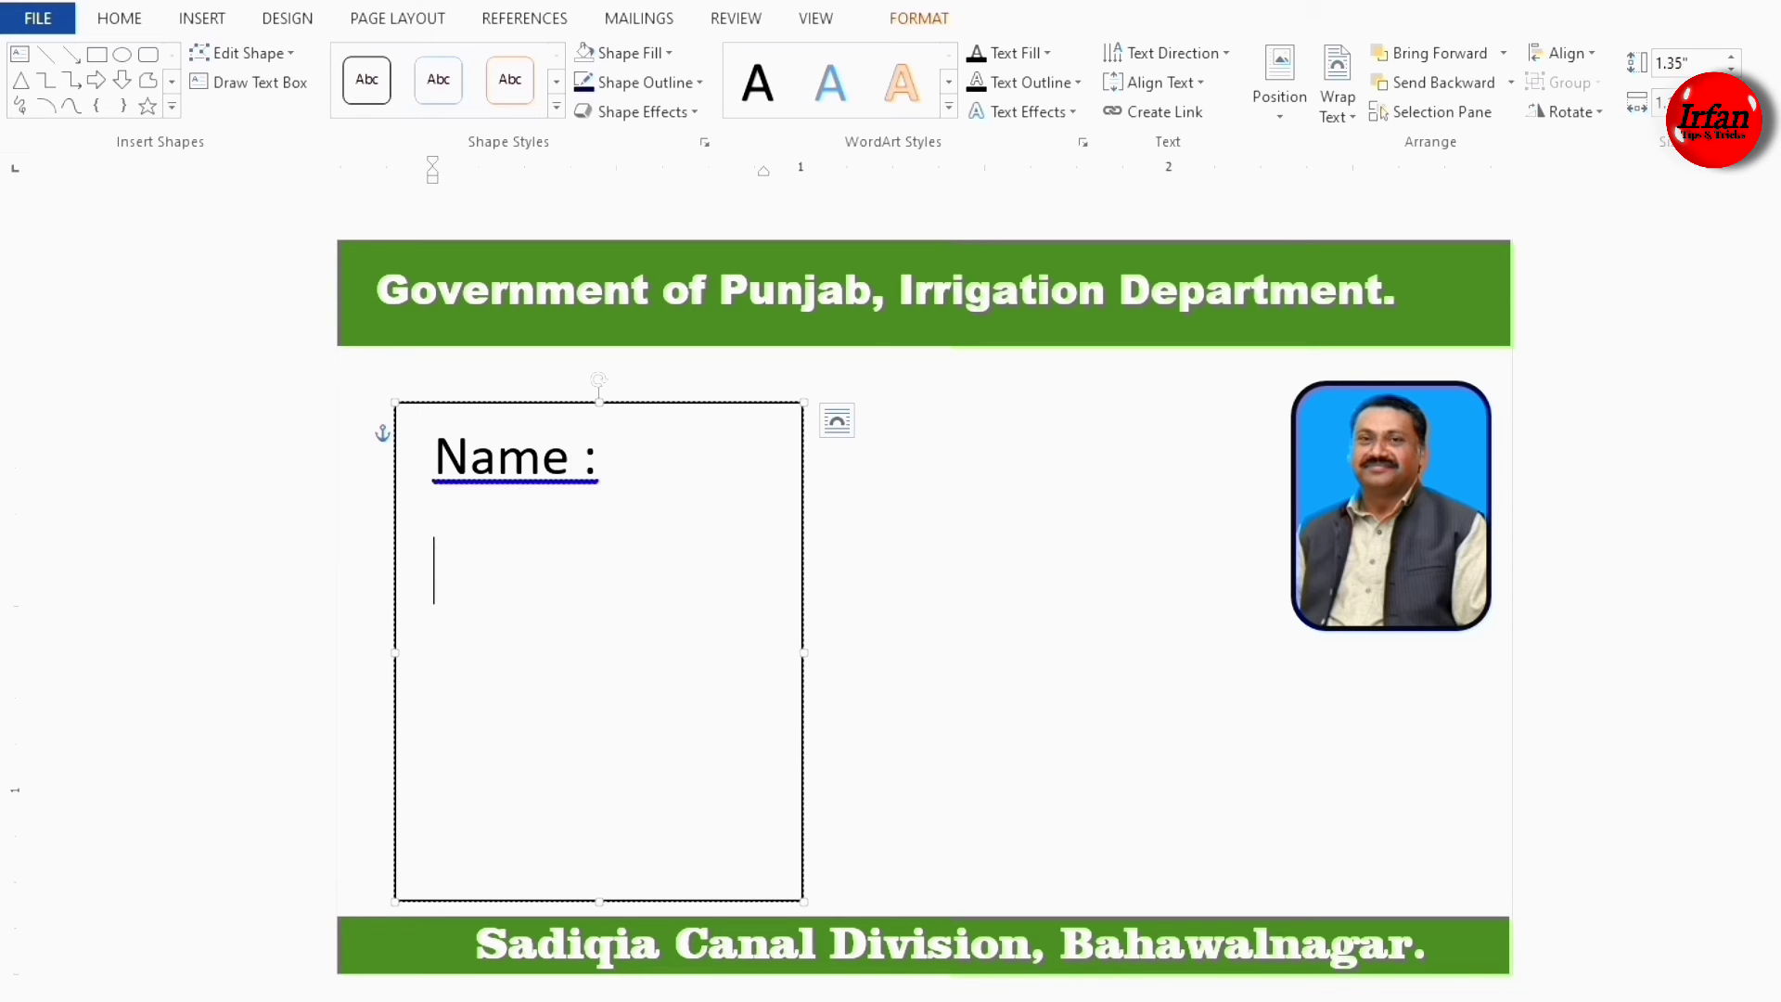
text(Fat)
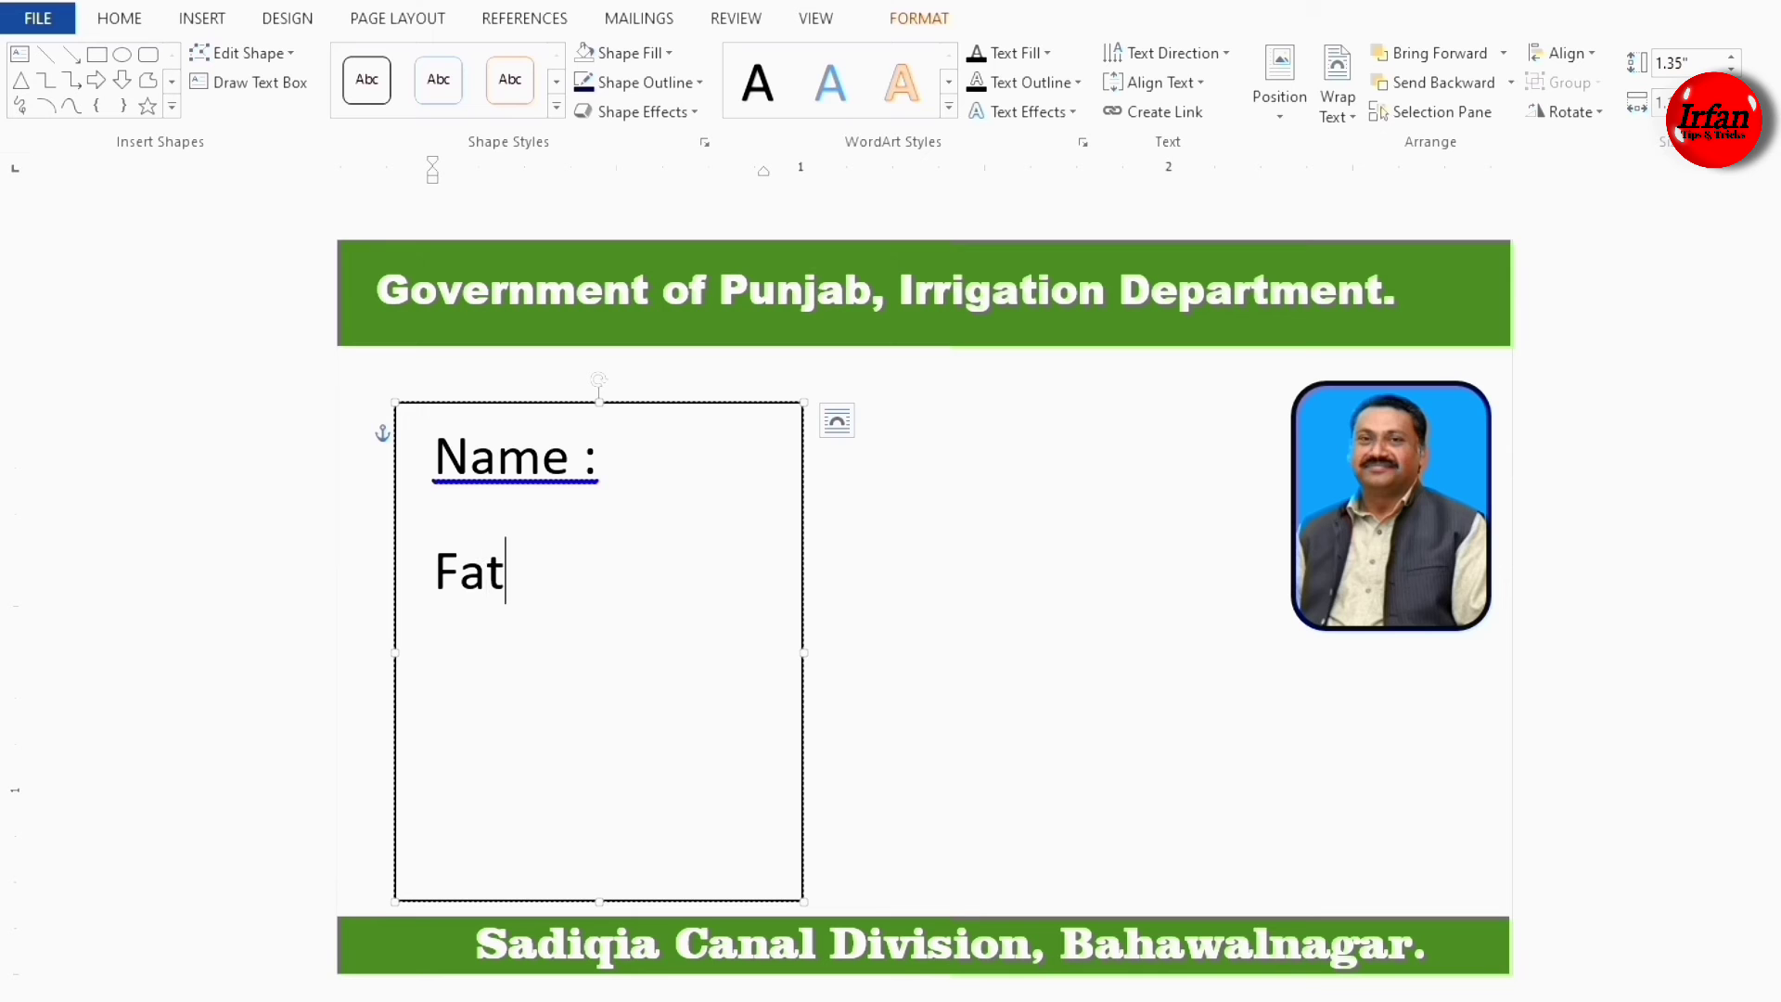
text(her Nam)
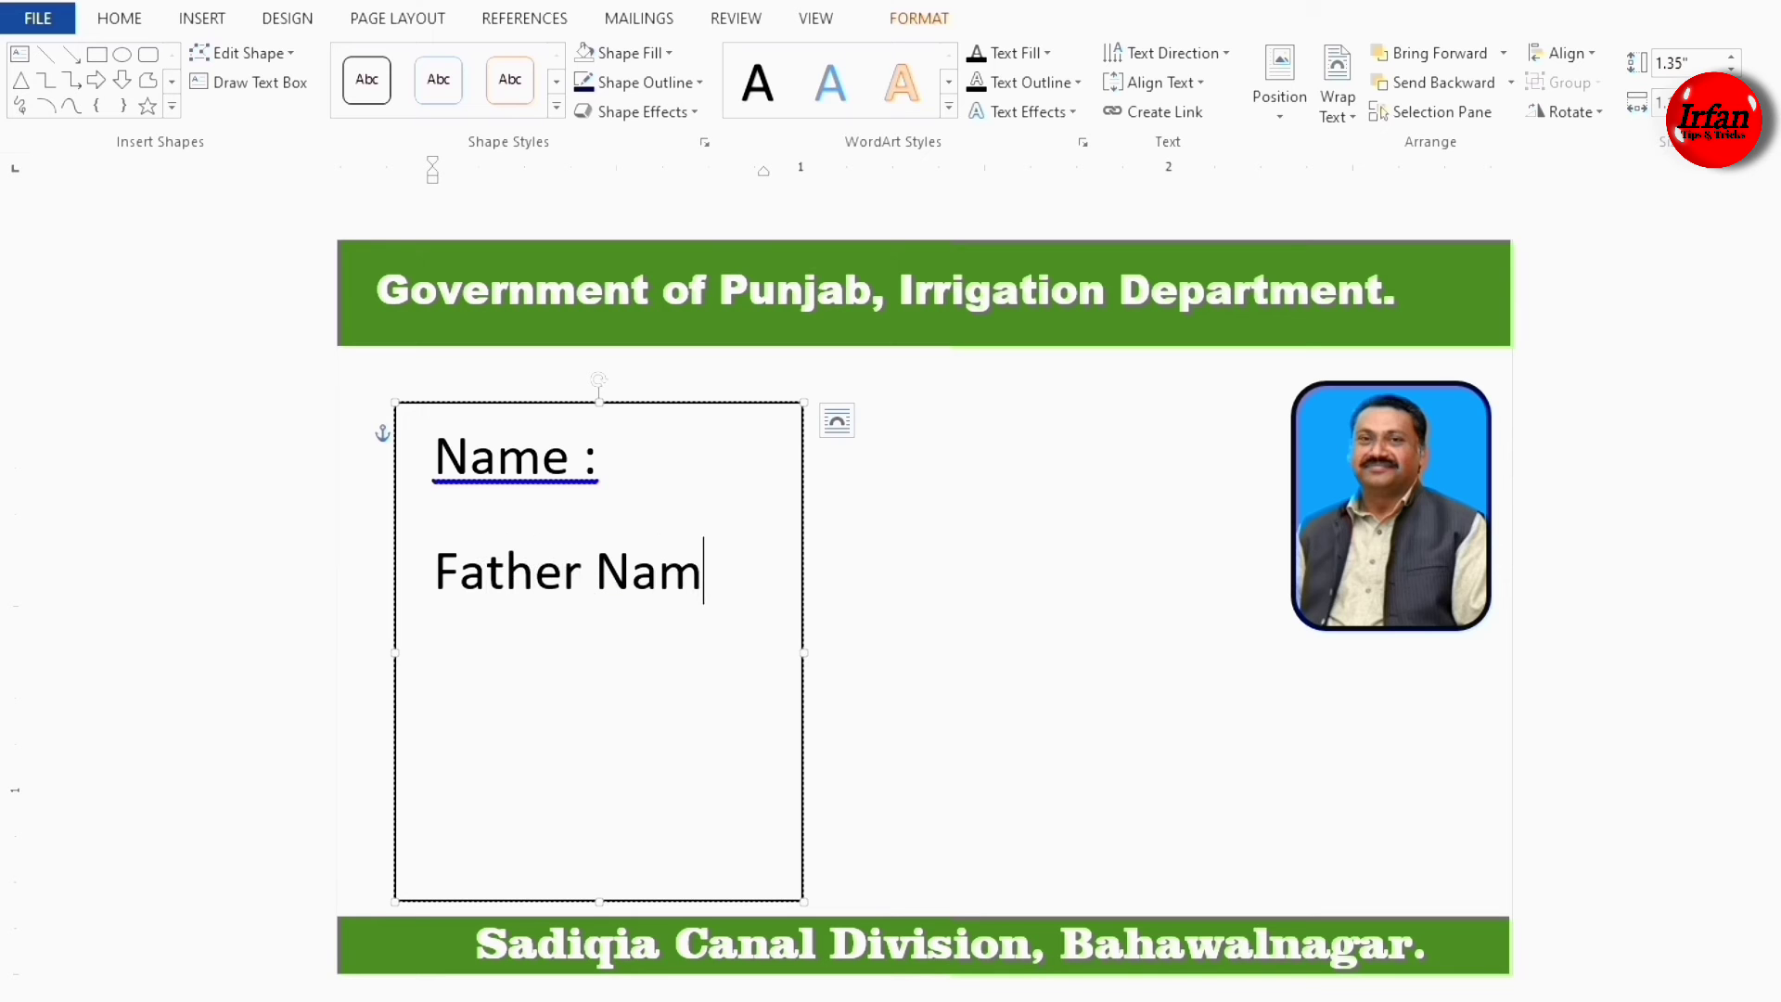
text(e :)
key(Return)
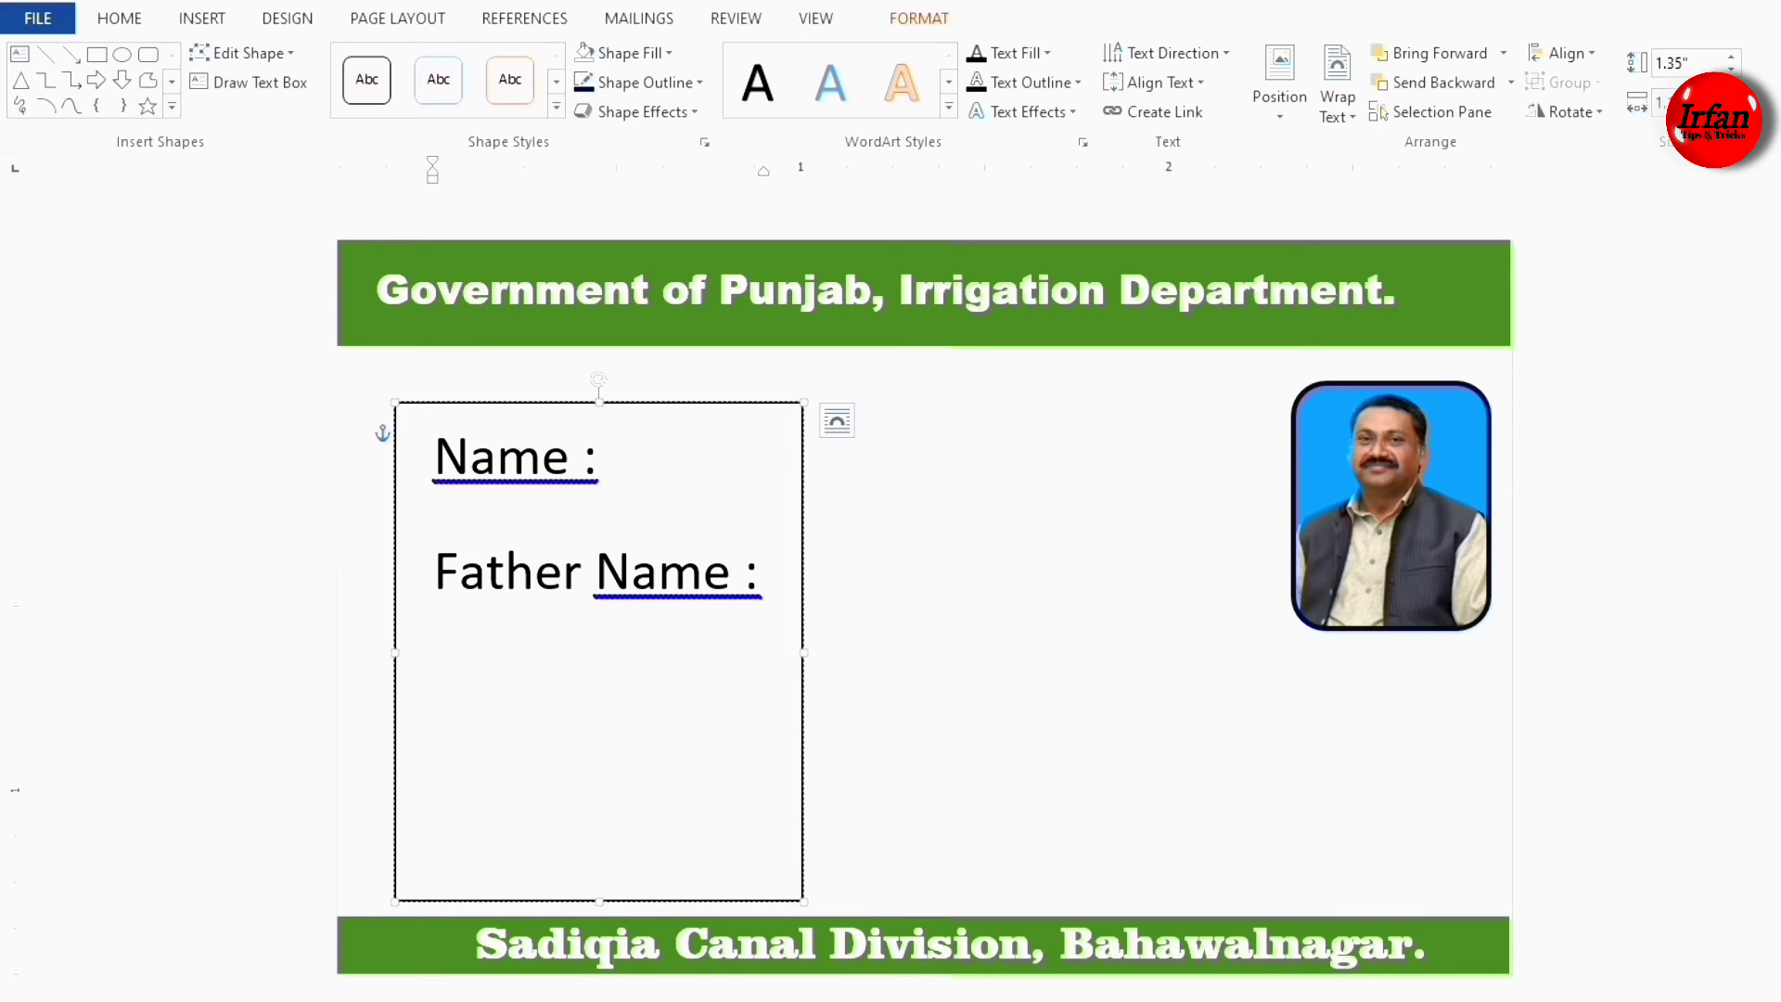
Add the labels "Designation :" and "CNIC # :" on separate lines below the father name label.
text(Des)
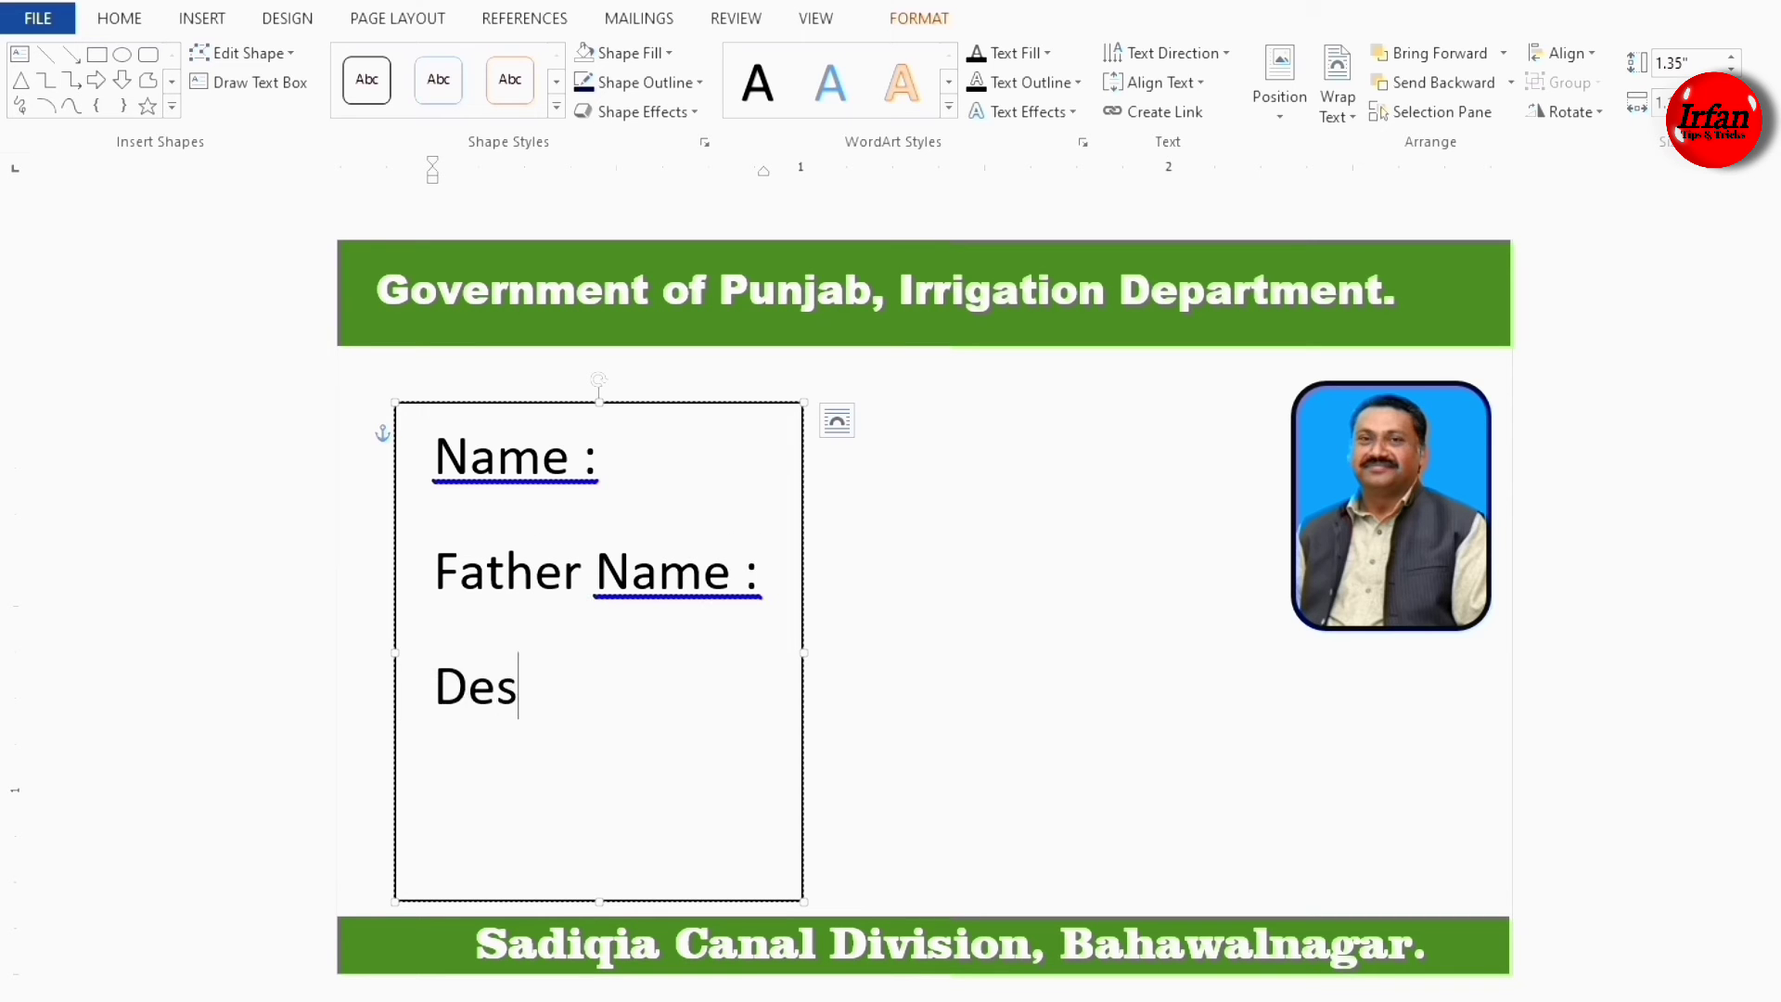
text(ignati)
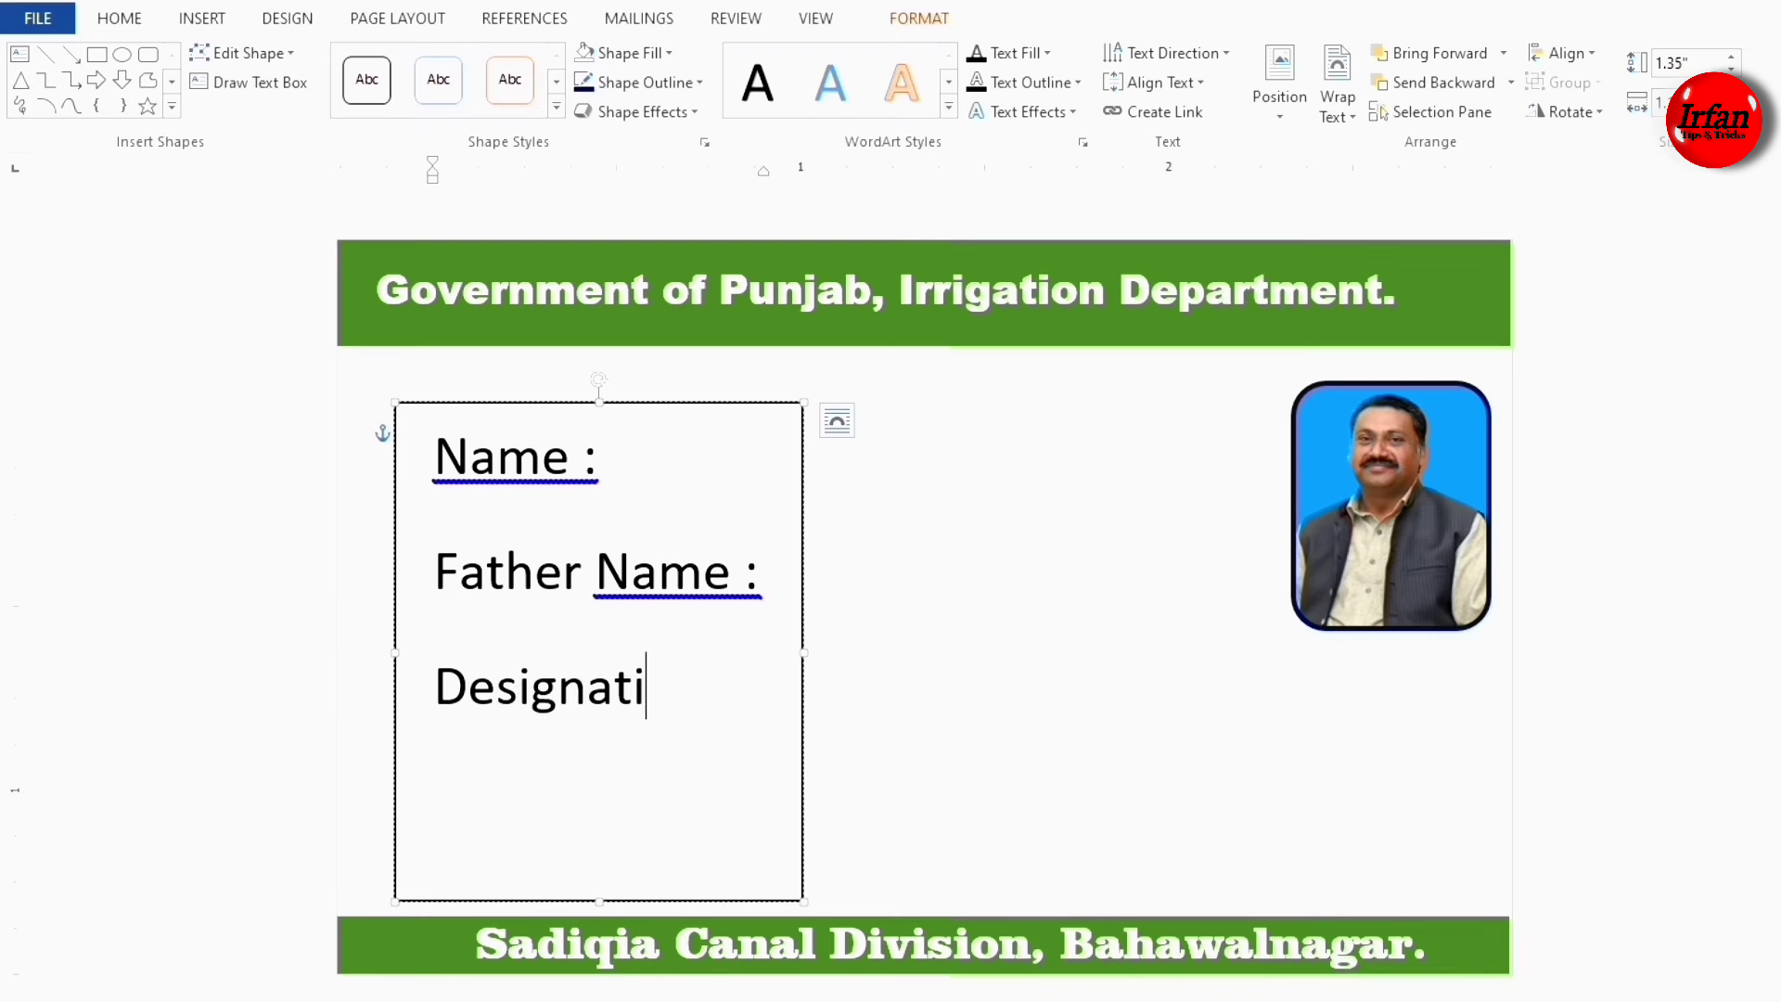
text(on :)
key(Return)
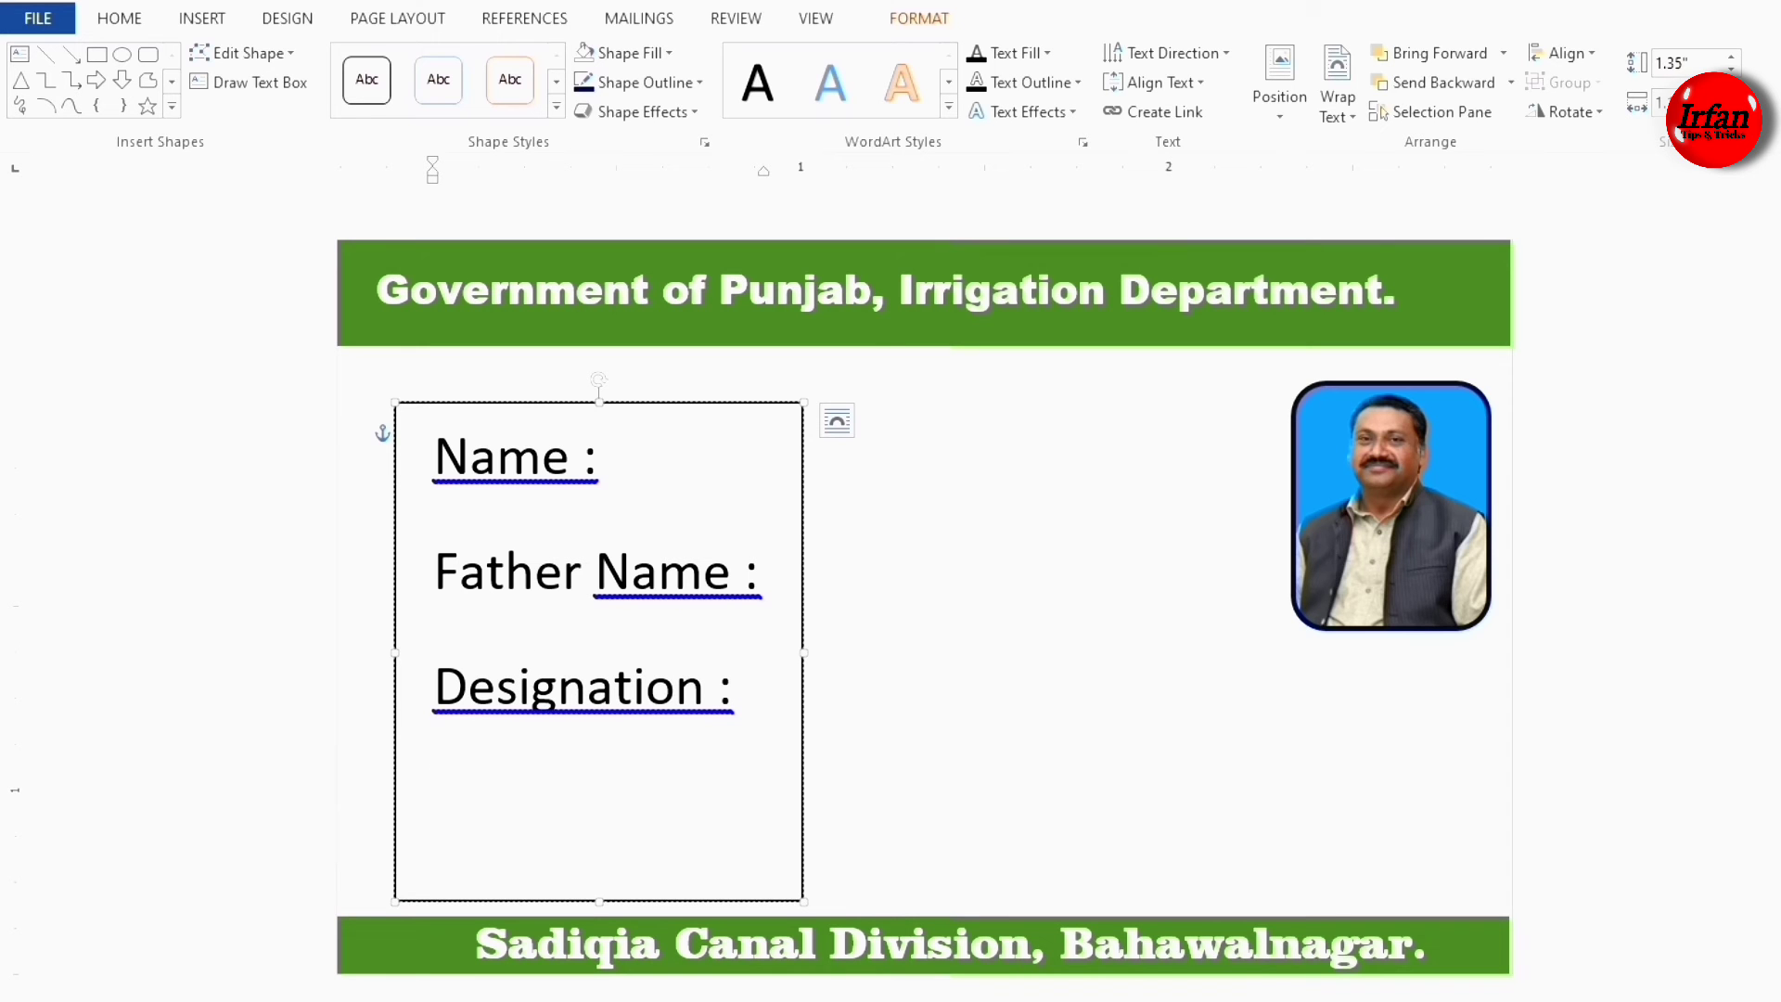
text(CNIC)
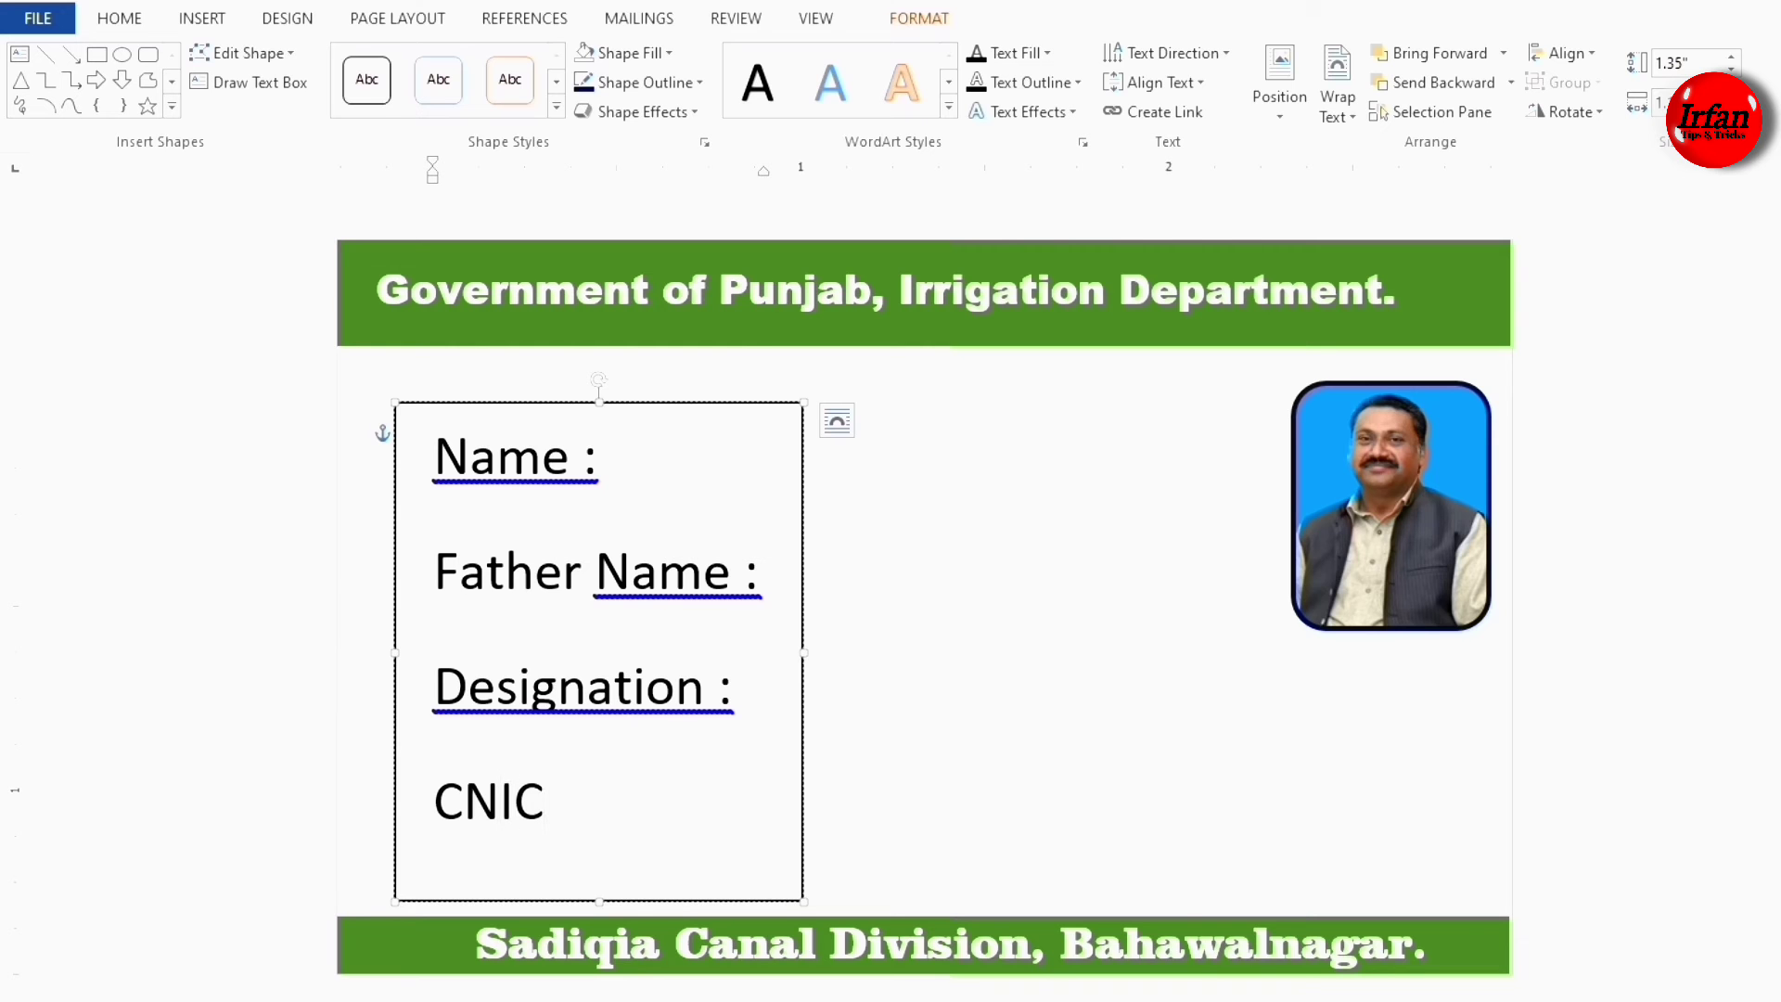
text( # :)
Apply the No Spacing style to all the labels and reduce their font size to 9.
drag(434, 453, 704, 898)
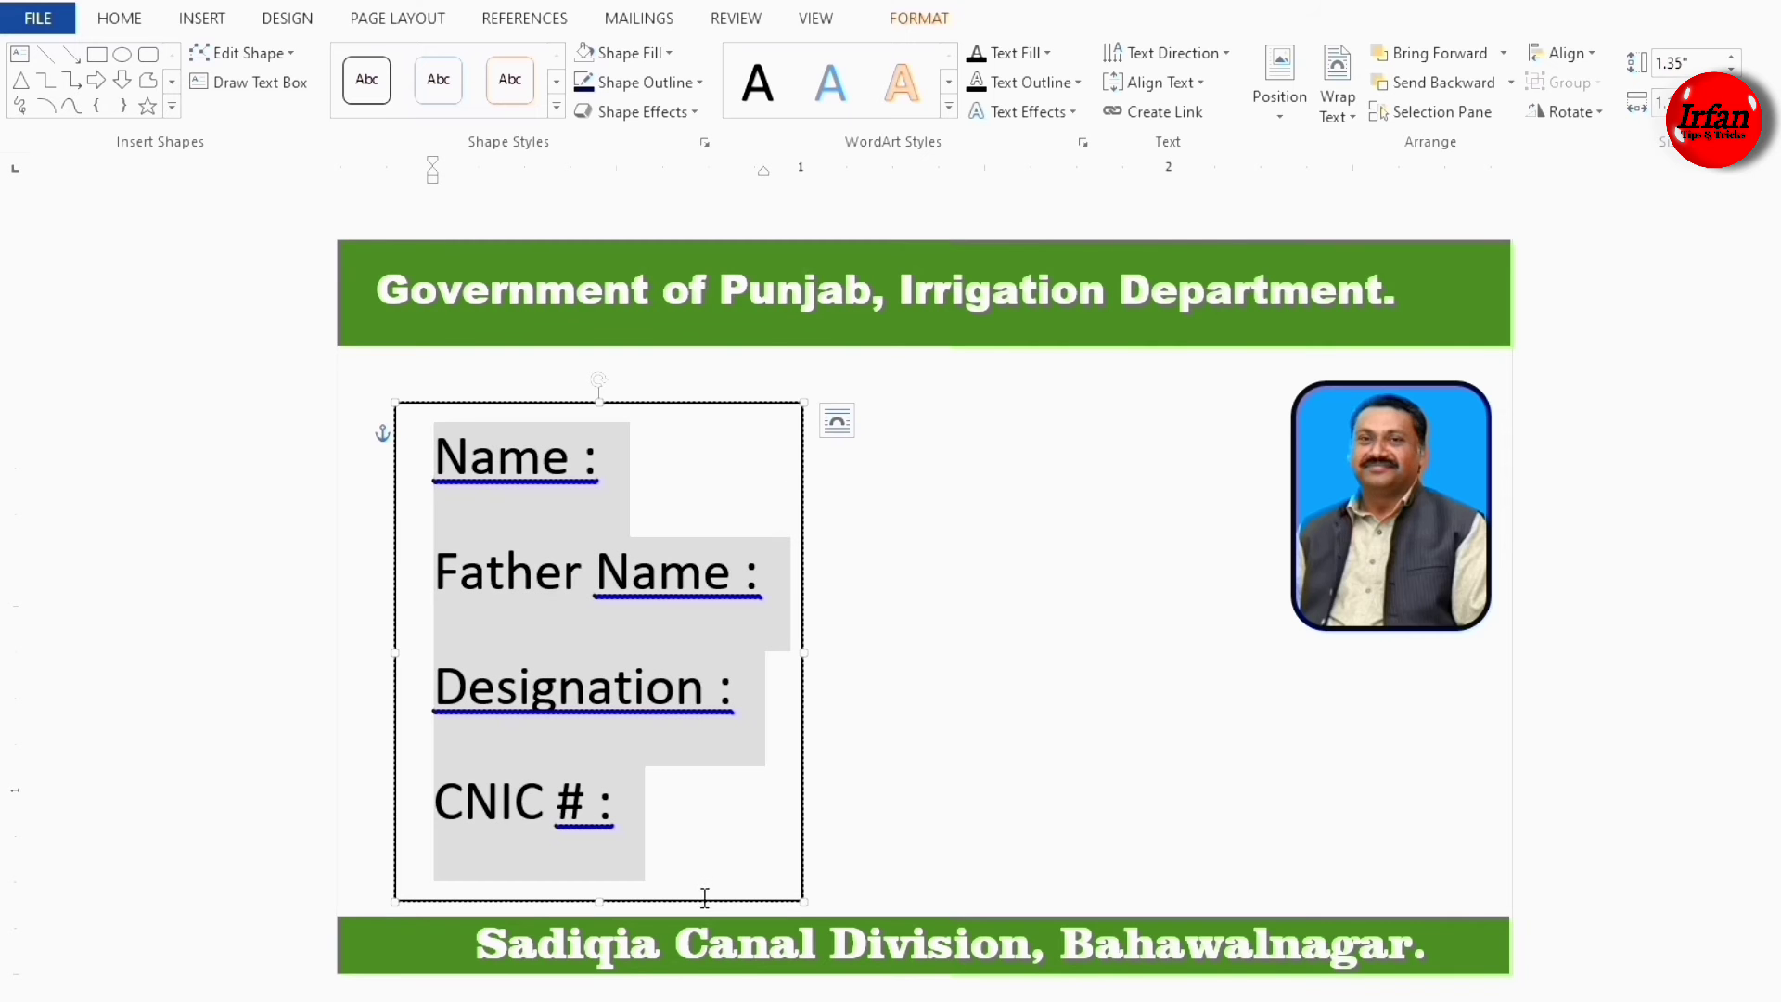
click(119, 17)
click(1038, 83)
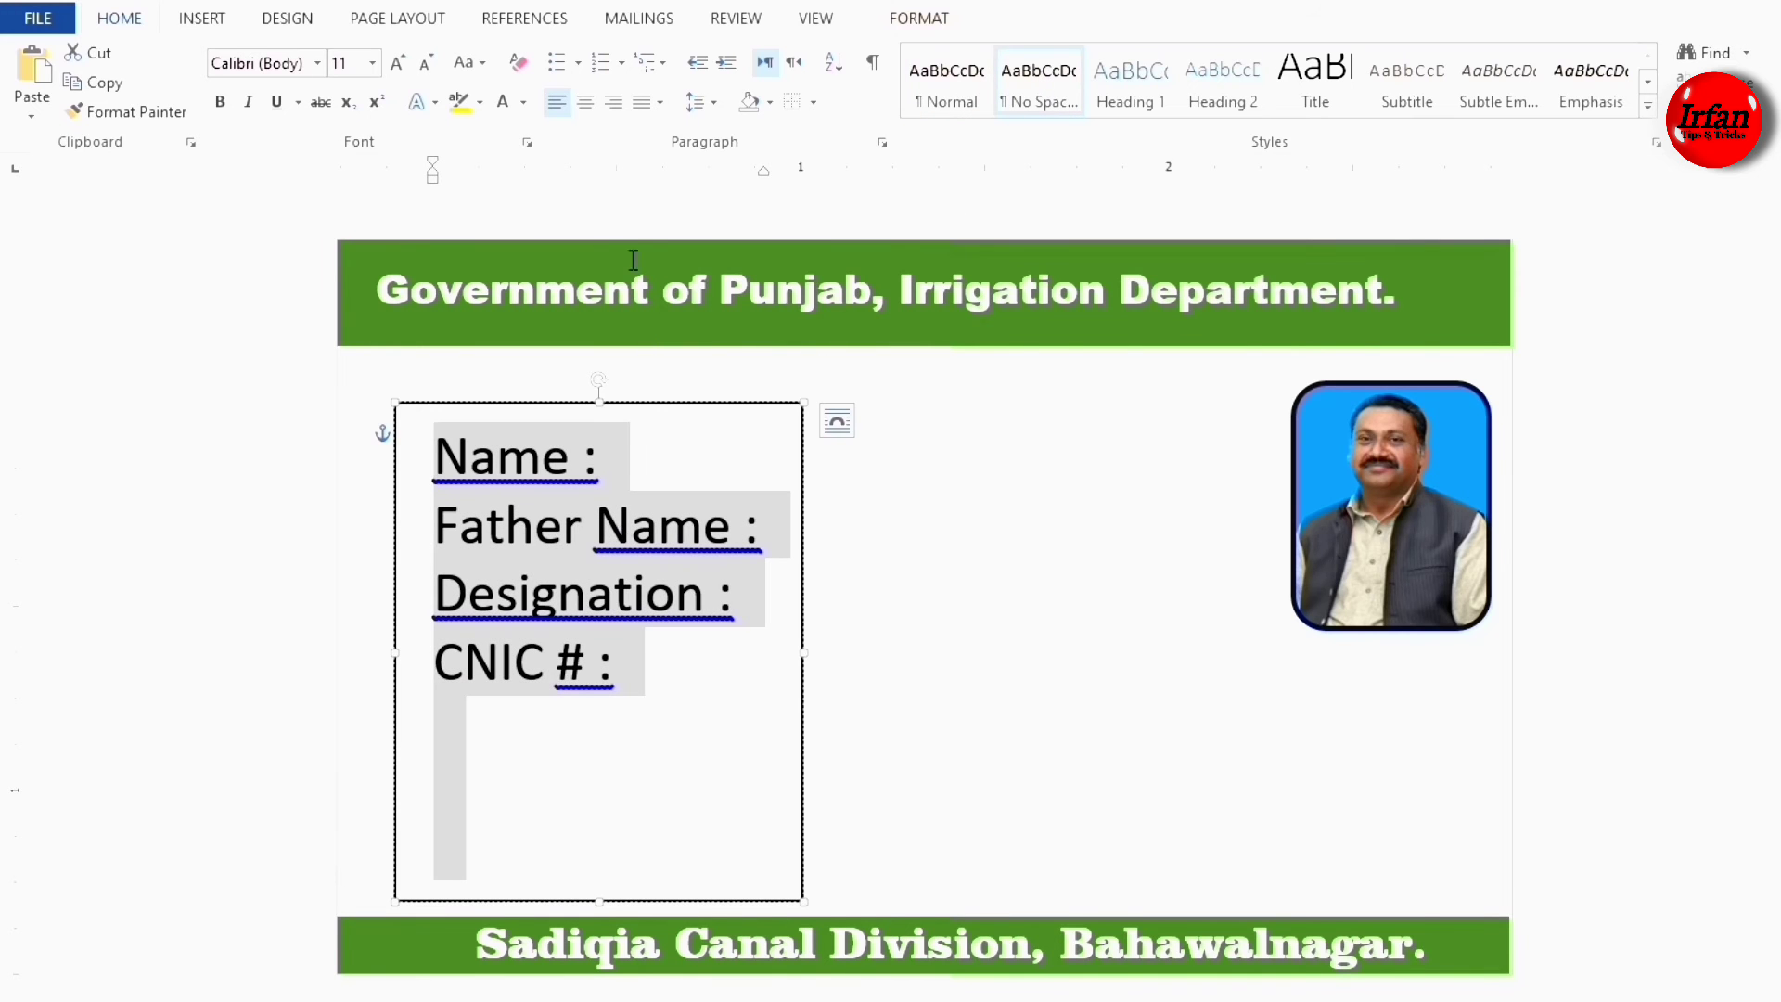
click(715, 103)
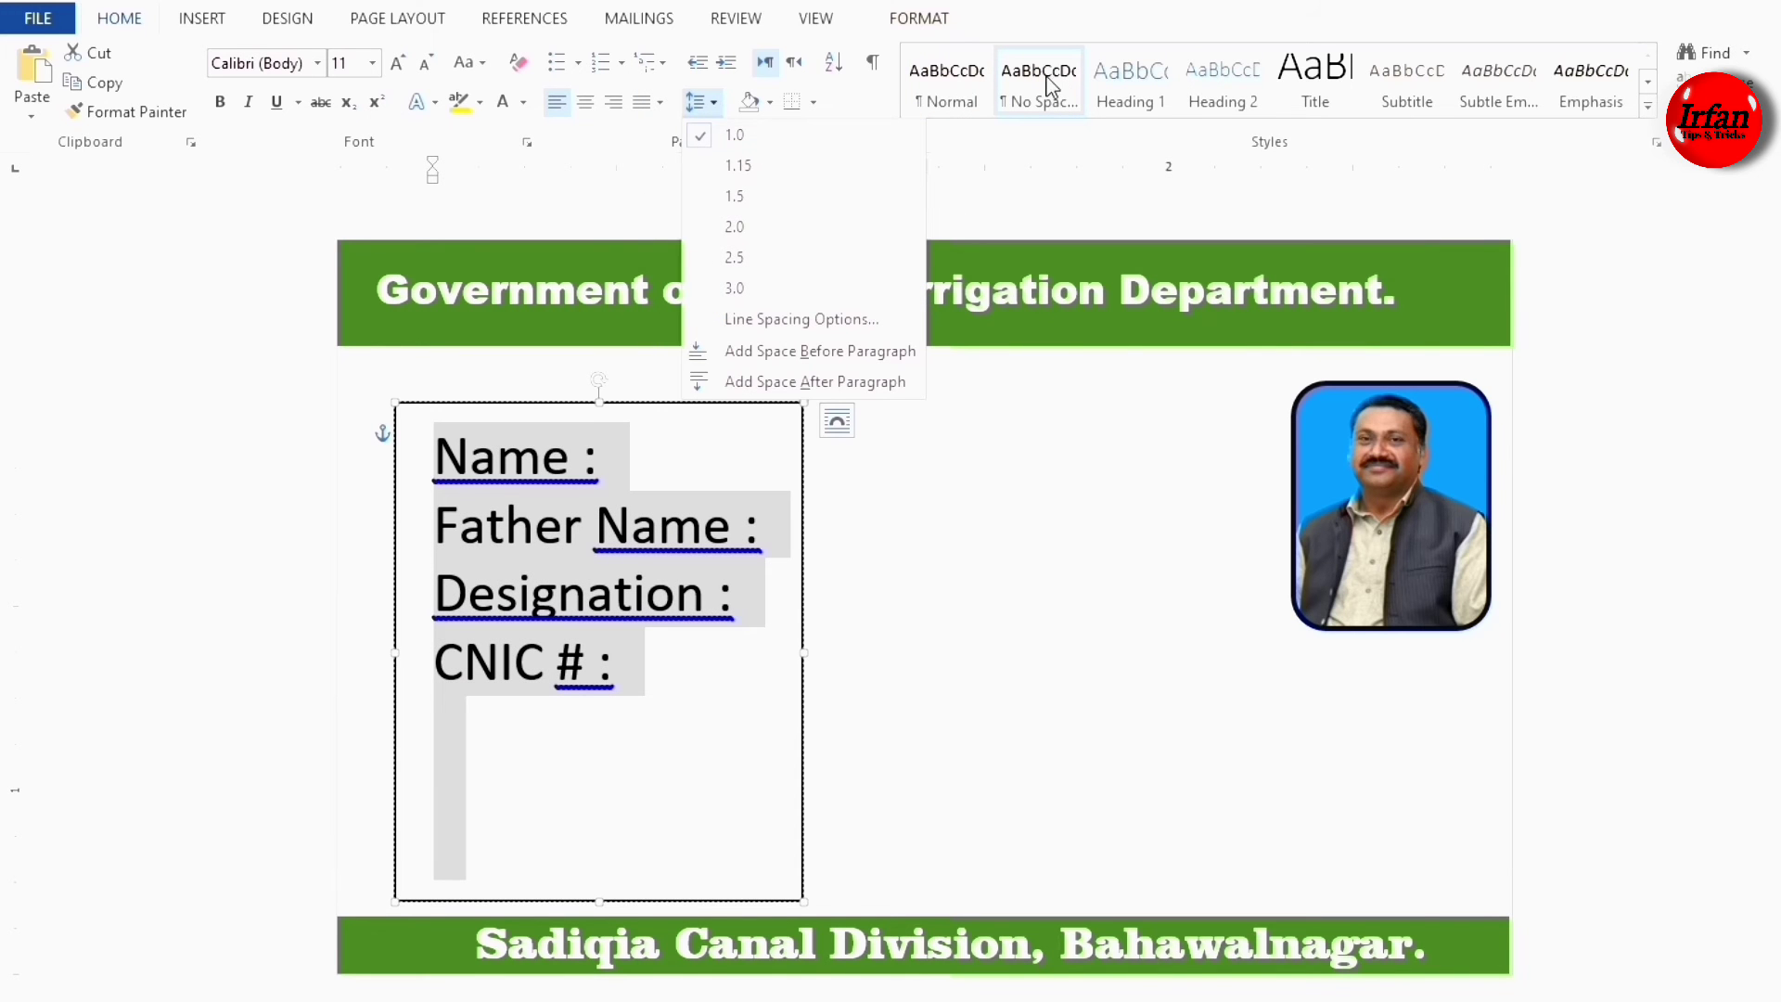
click(624, 680)
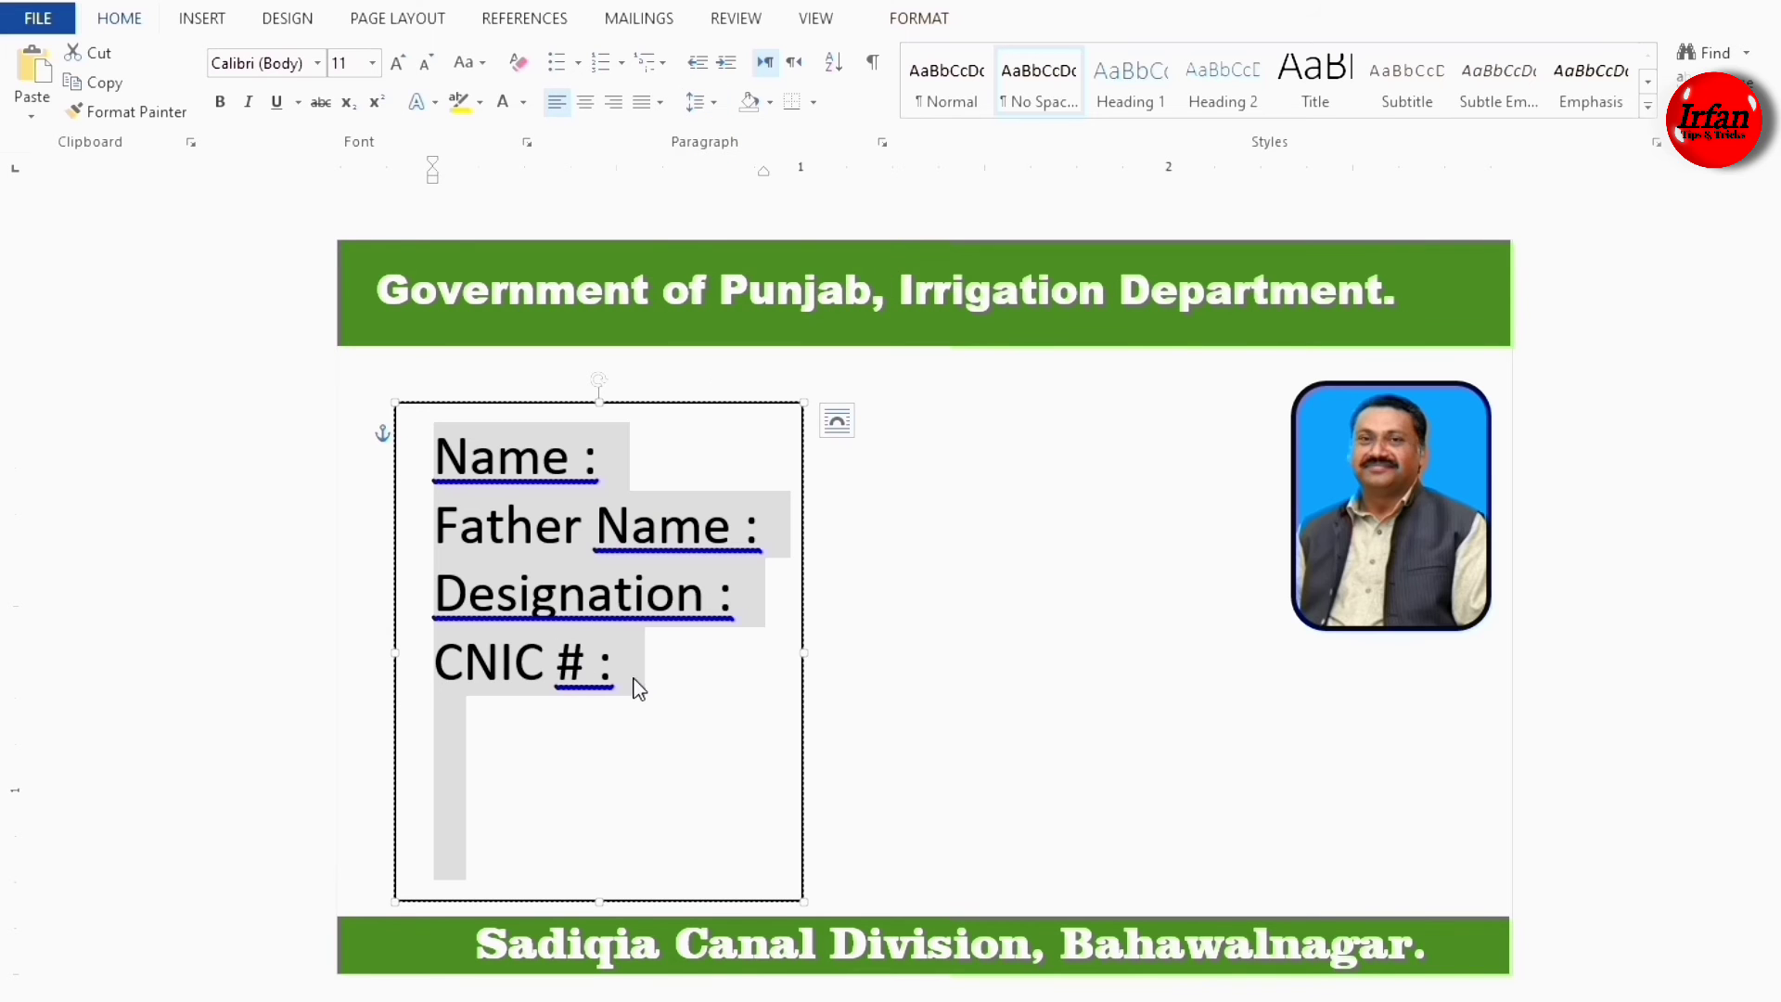
click(429, 67)
click(429, 67)
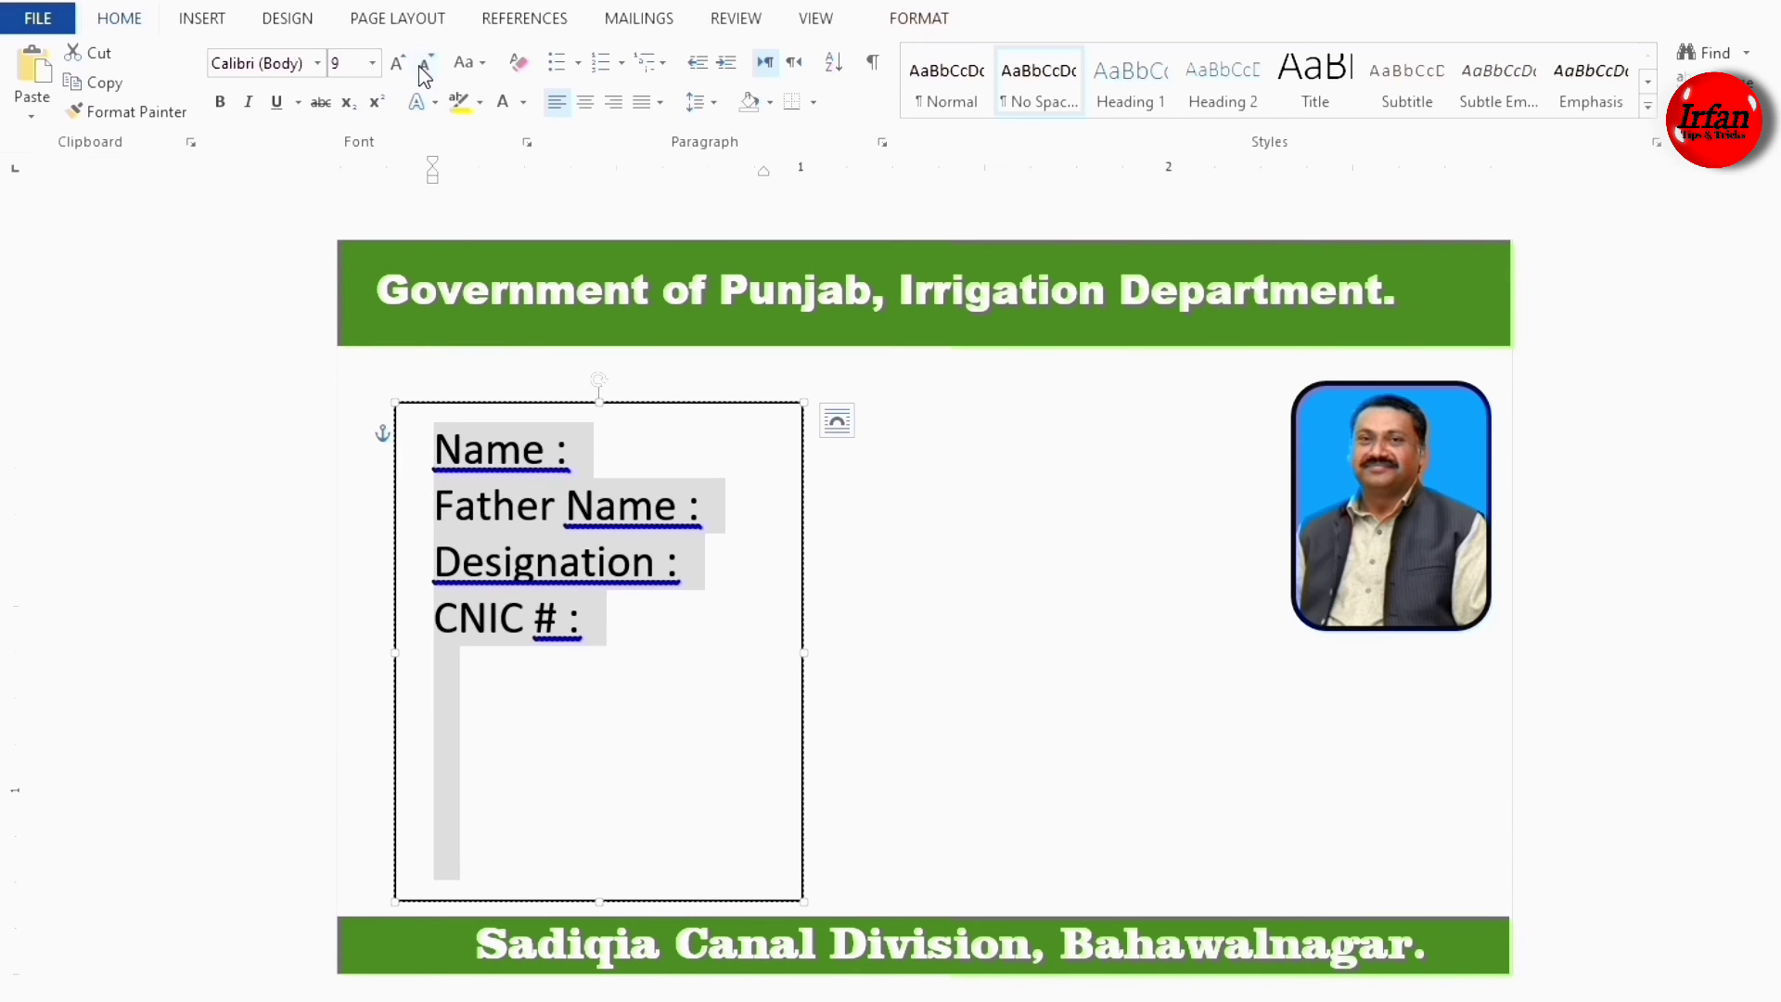
Add the labels "Mobile # :" and "Address:" on separate lines below the CNIC label.
click(453, 672)
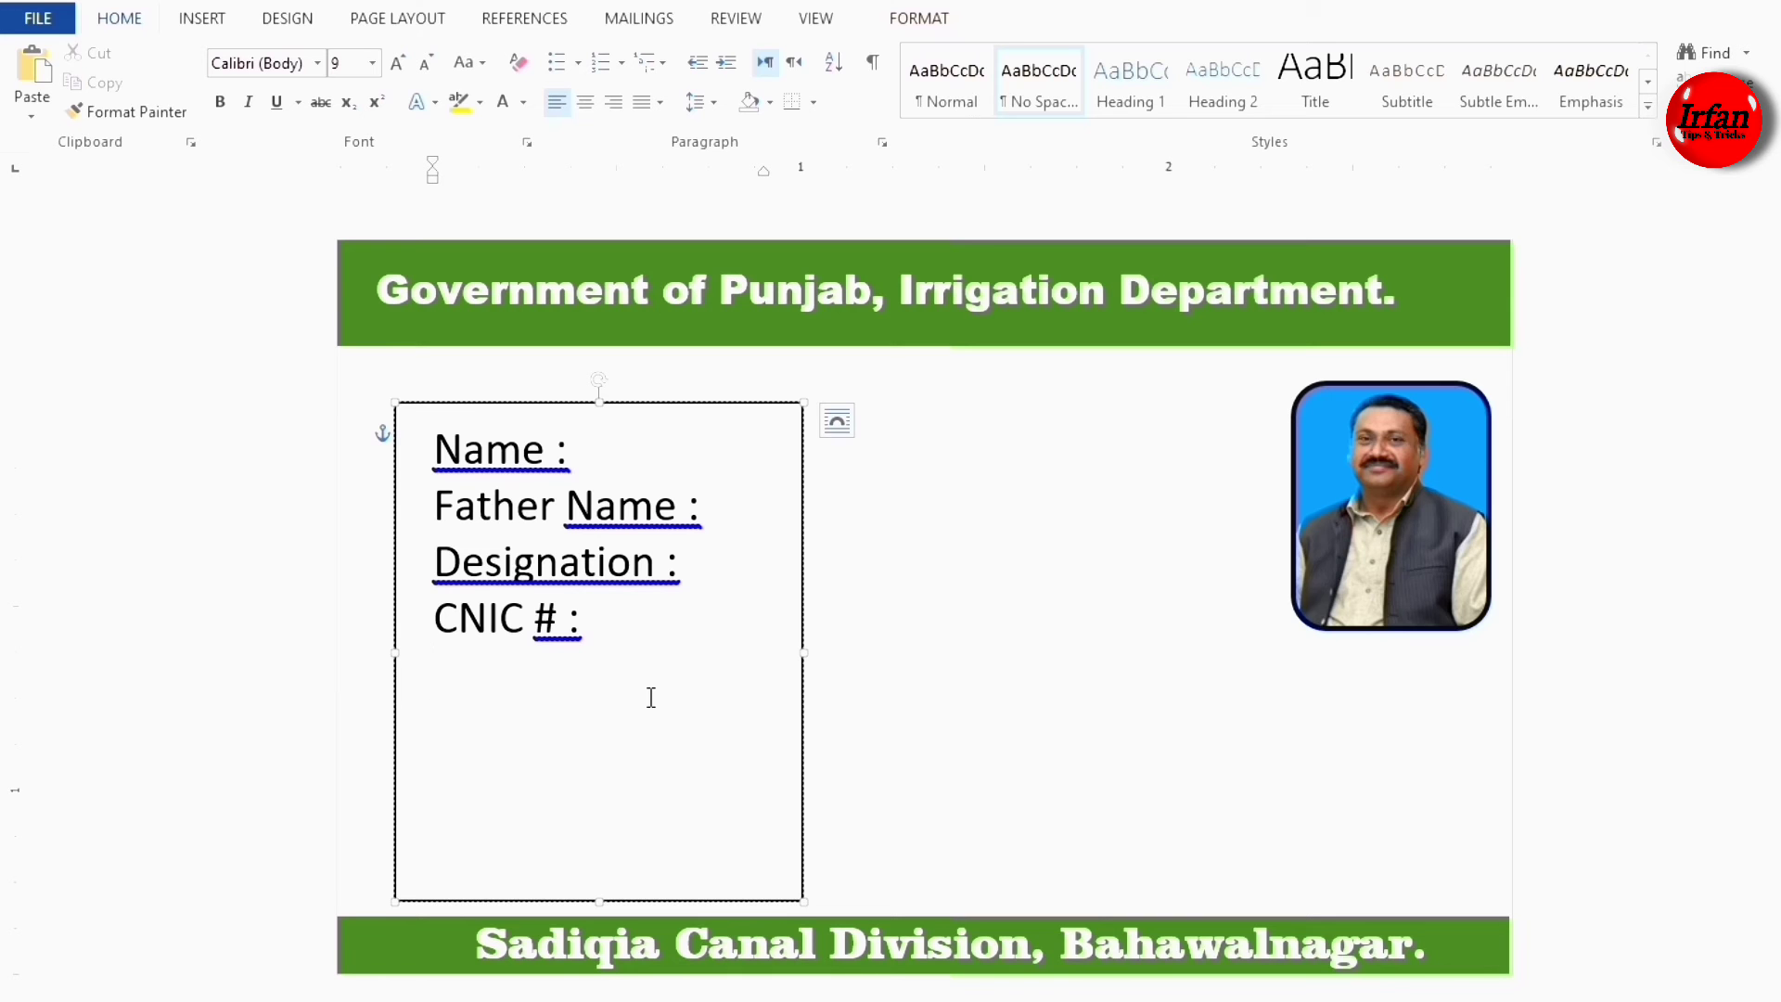
text(Mobil)
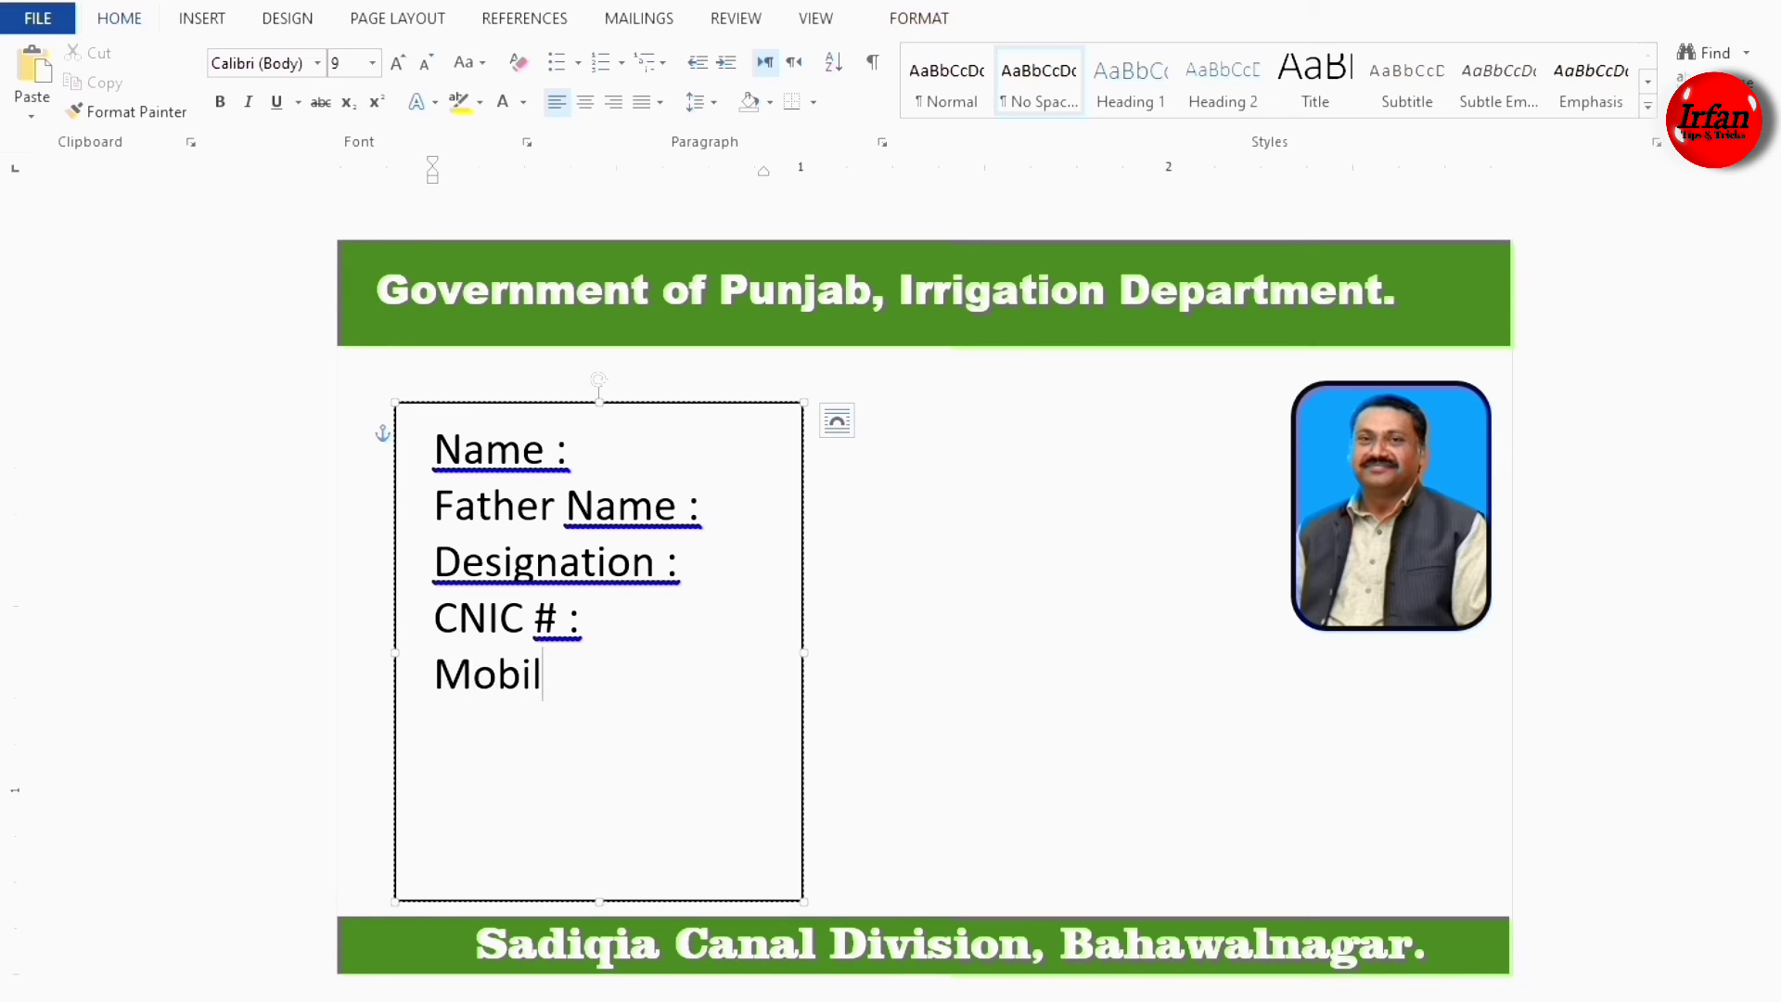
text(e # :)
key(Return)
text(Address:)
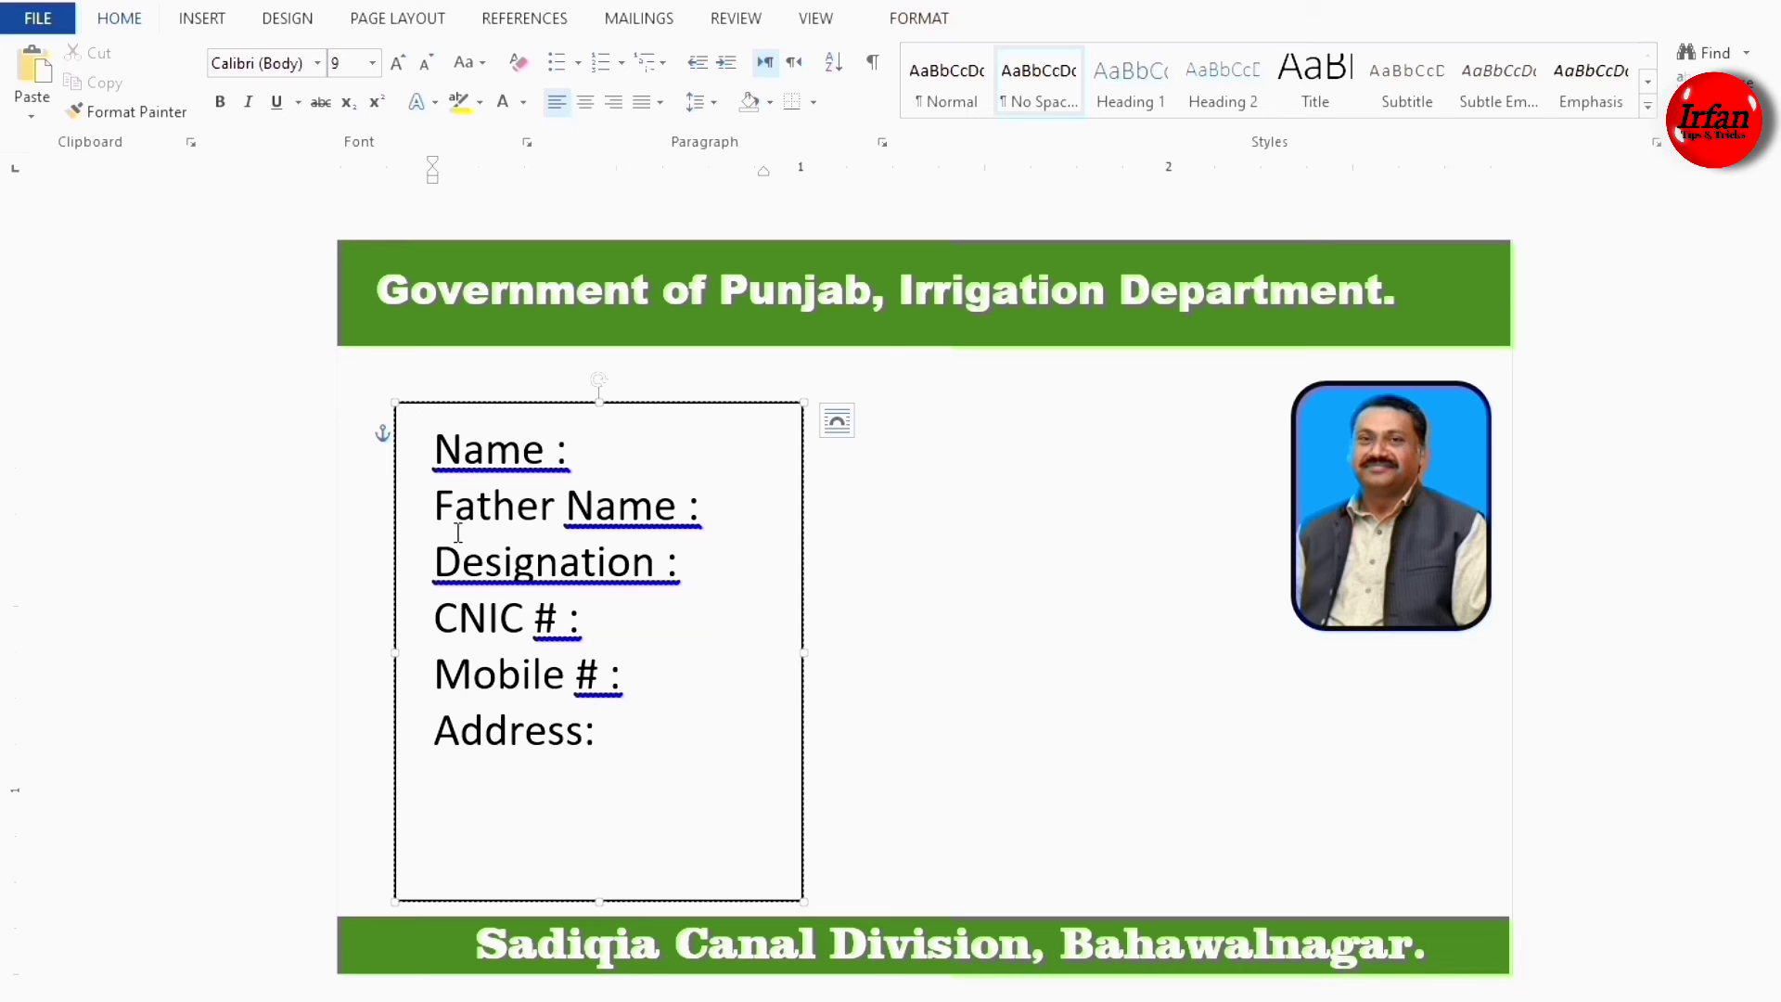
Change the font of all the labels to Arial and make them bold.
drag(599, 736, 440, 471)
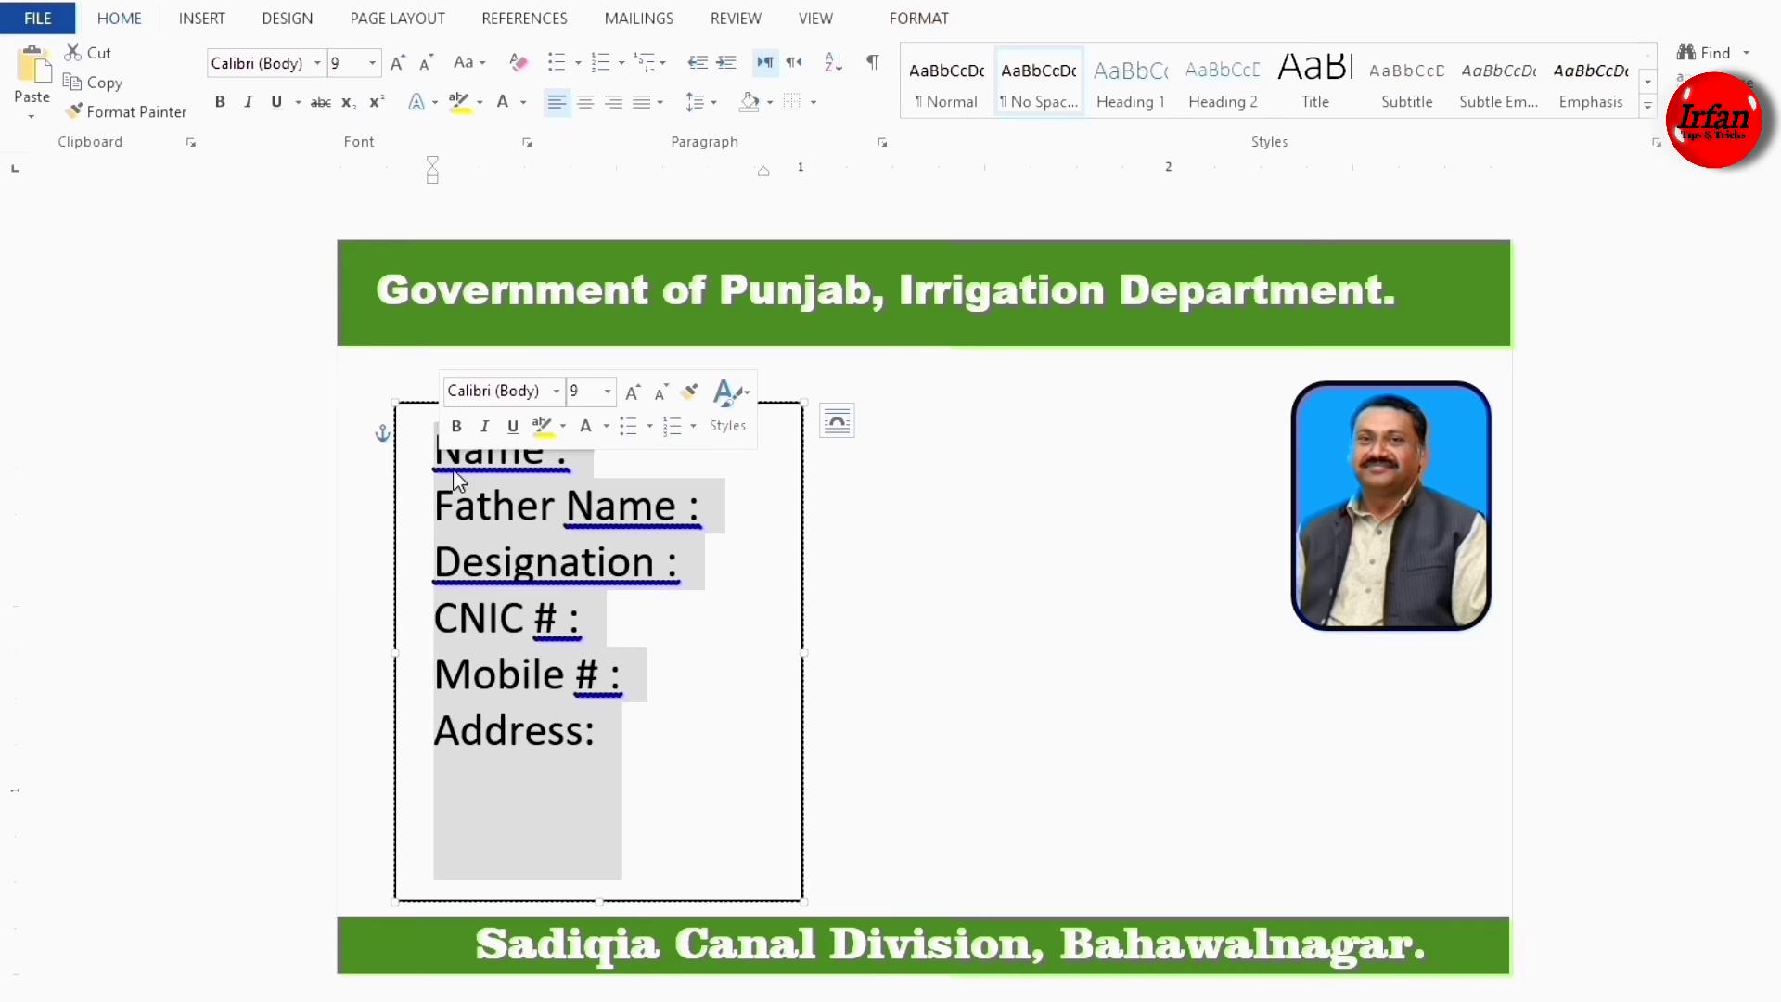
click(319, 63)
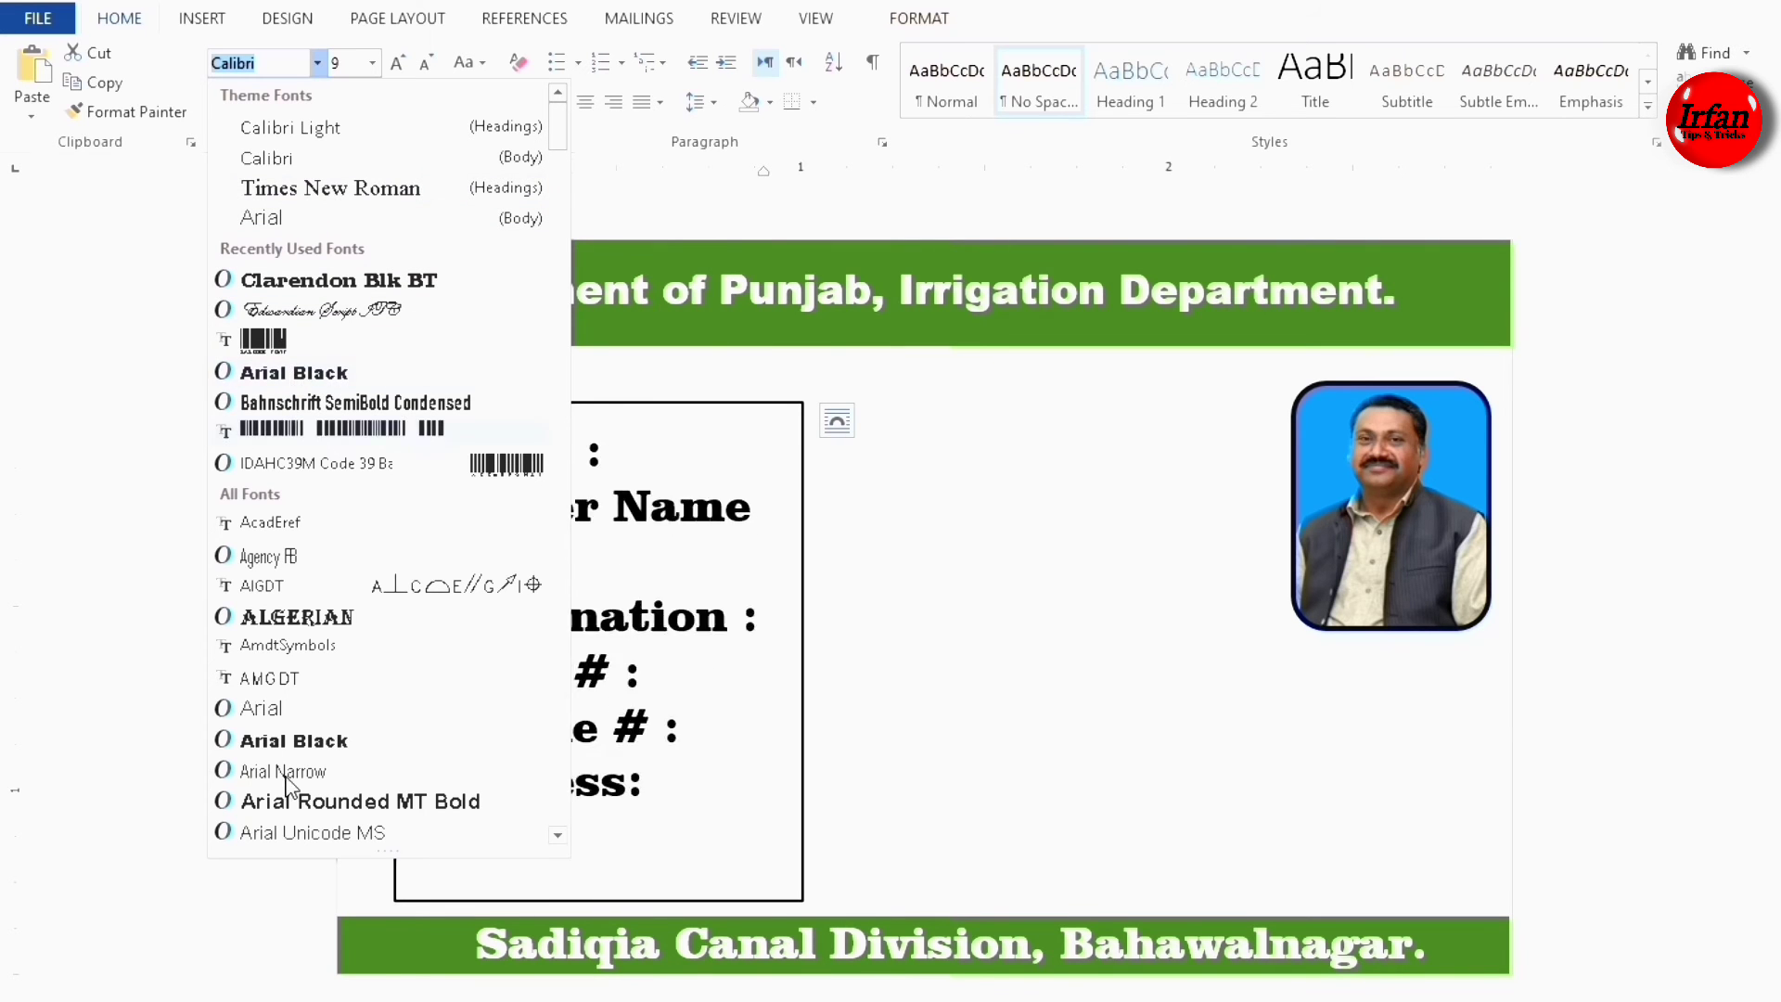
click(278, 710)
click(220, 104)
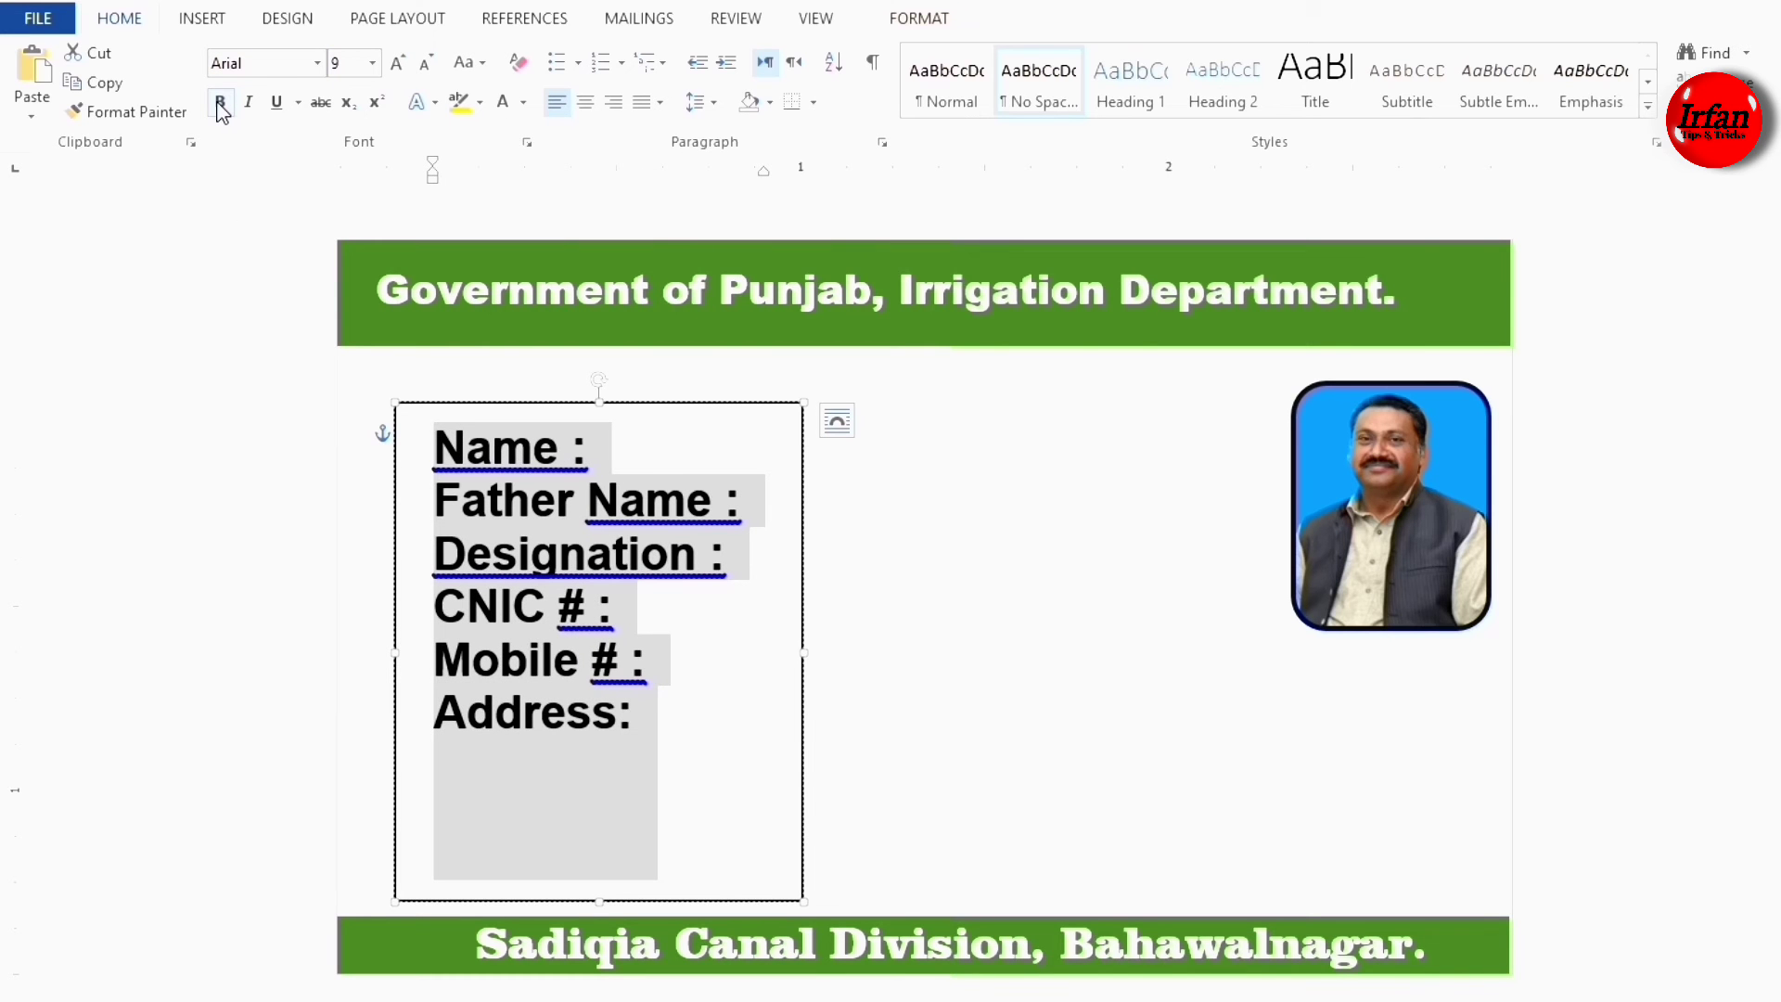
Set the line spacing of all the labels to 1.5 and reduce their font size to 7.
click(717, 105)
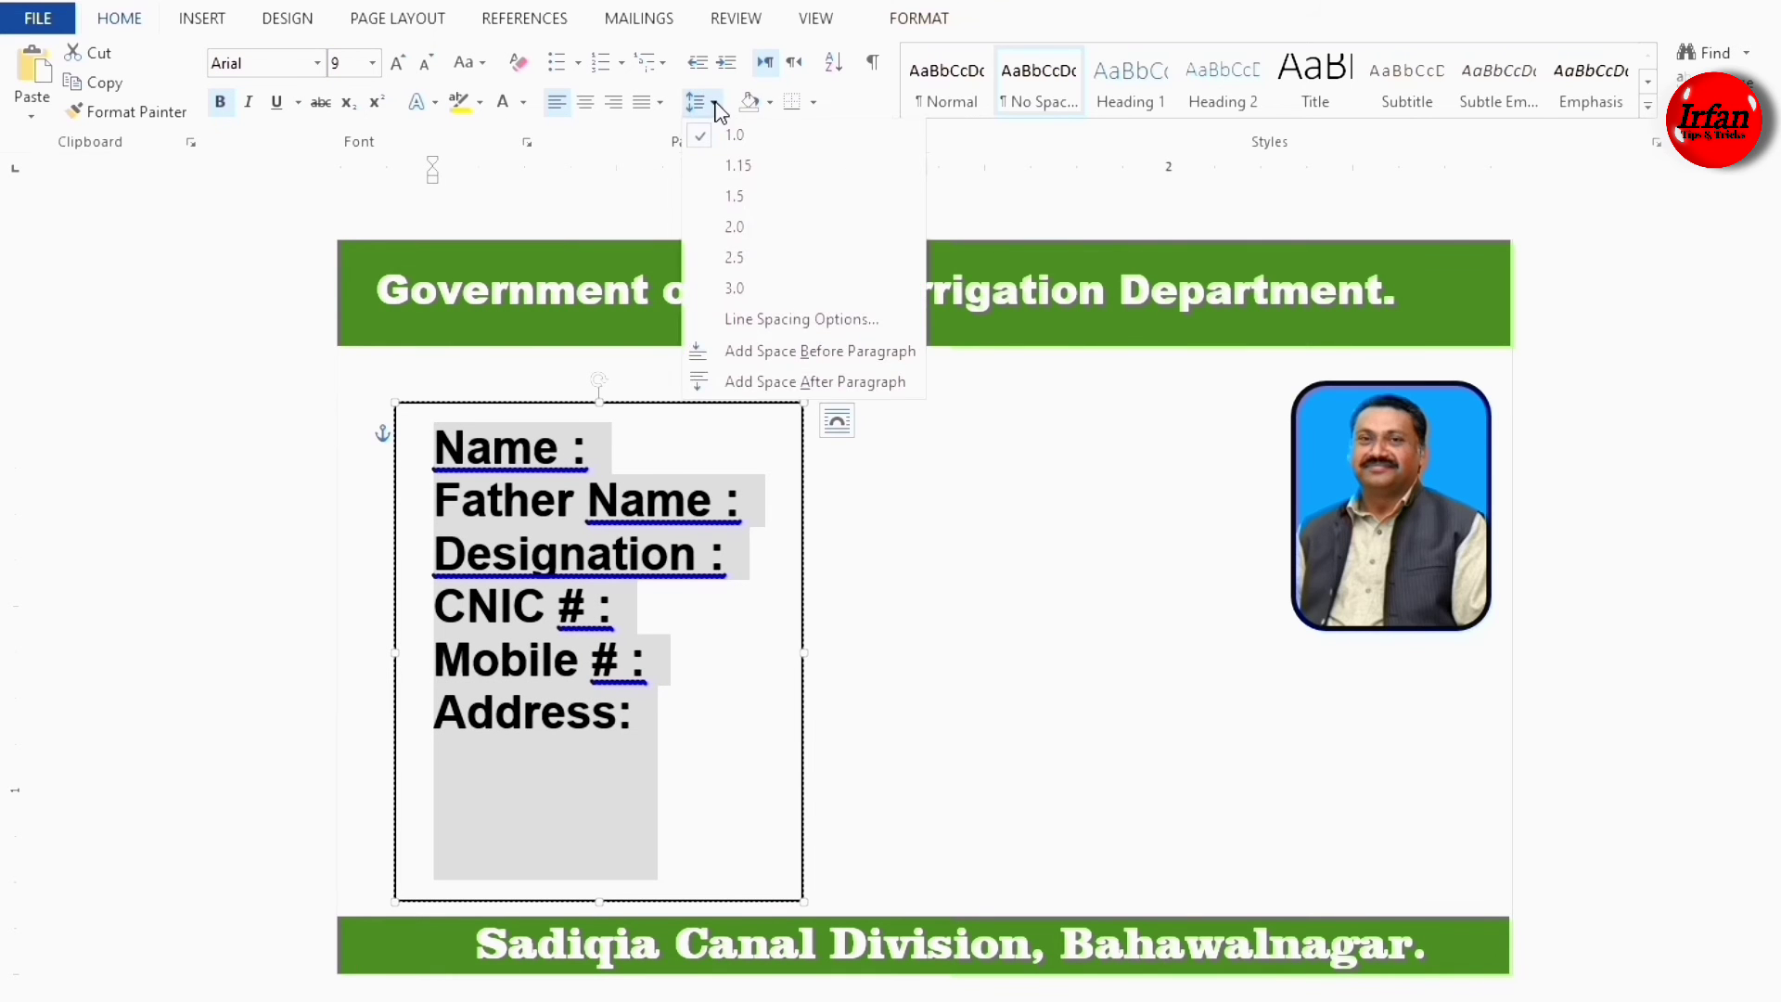
click(729, 173)
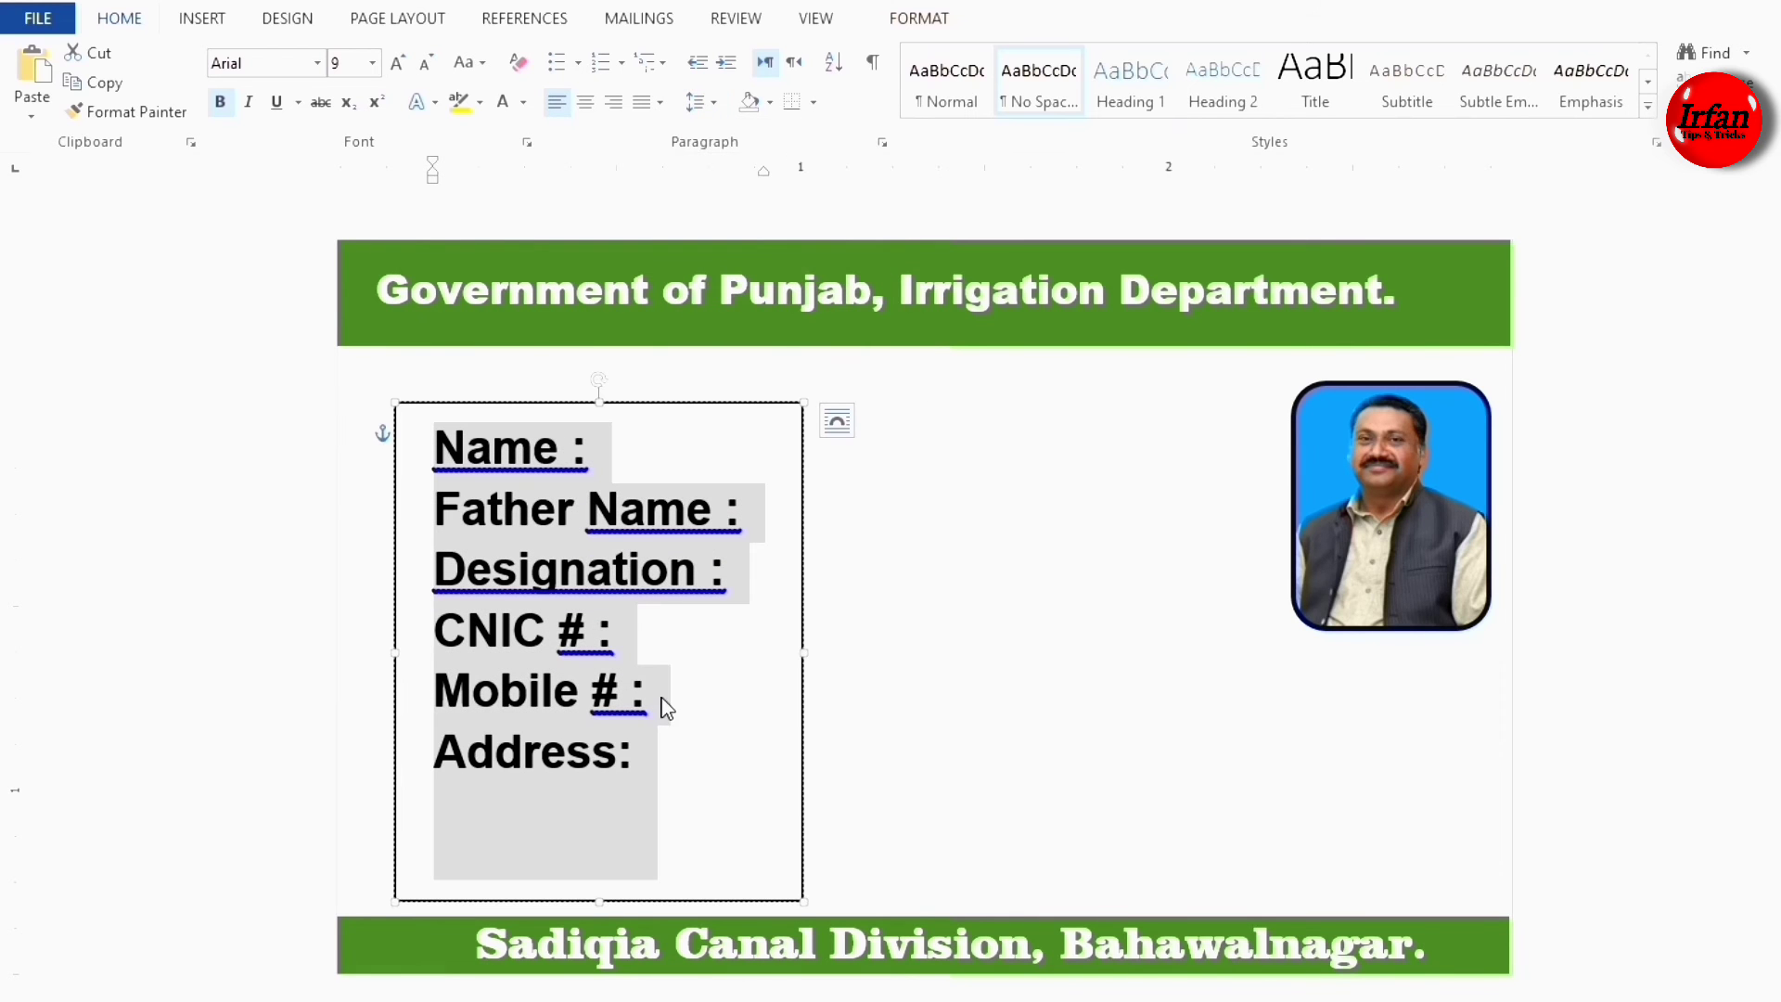
click(715, 105)
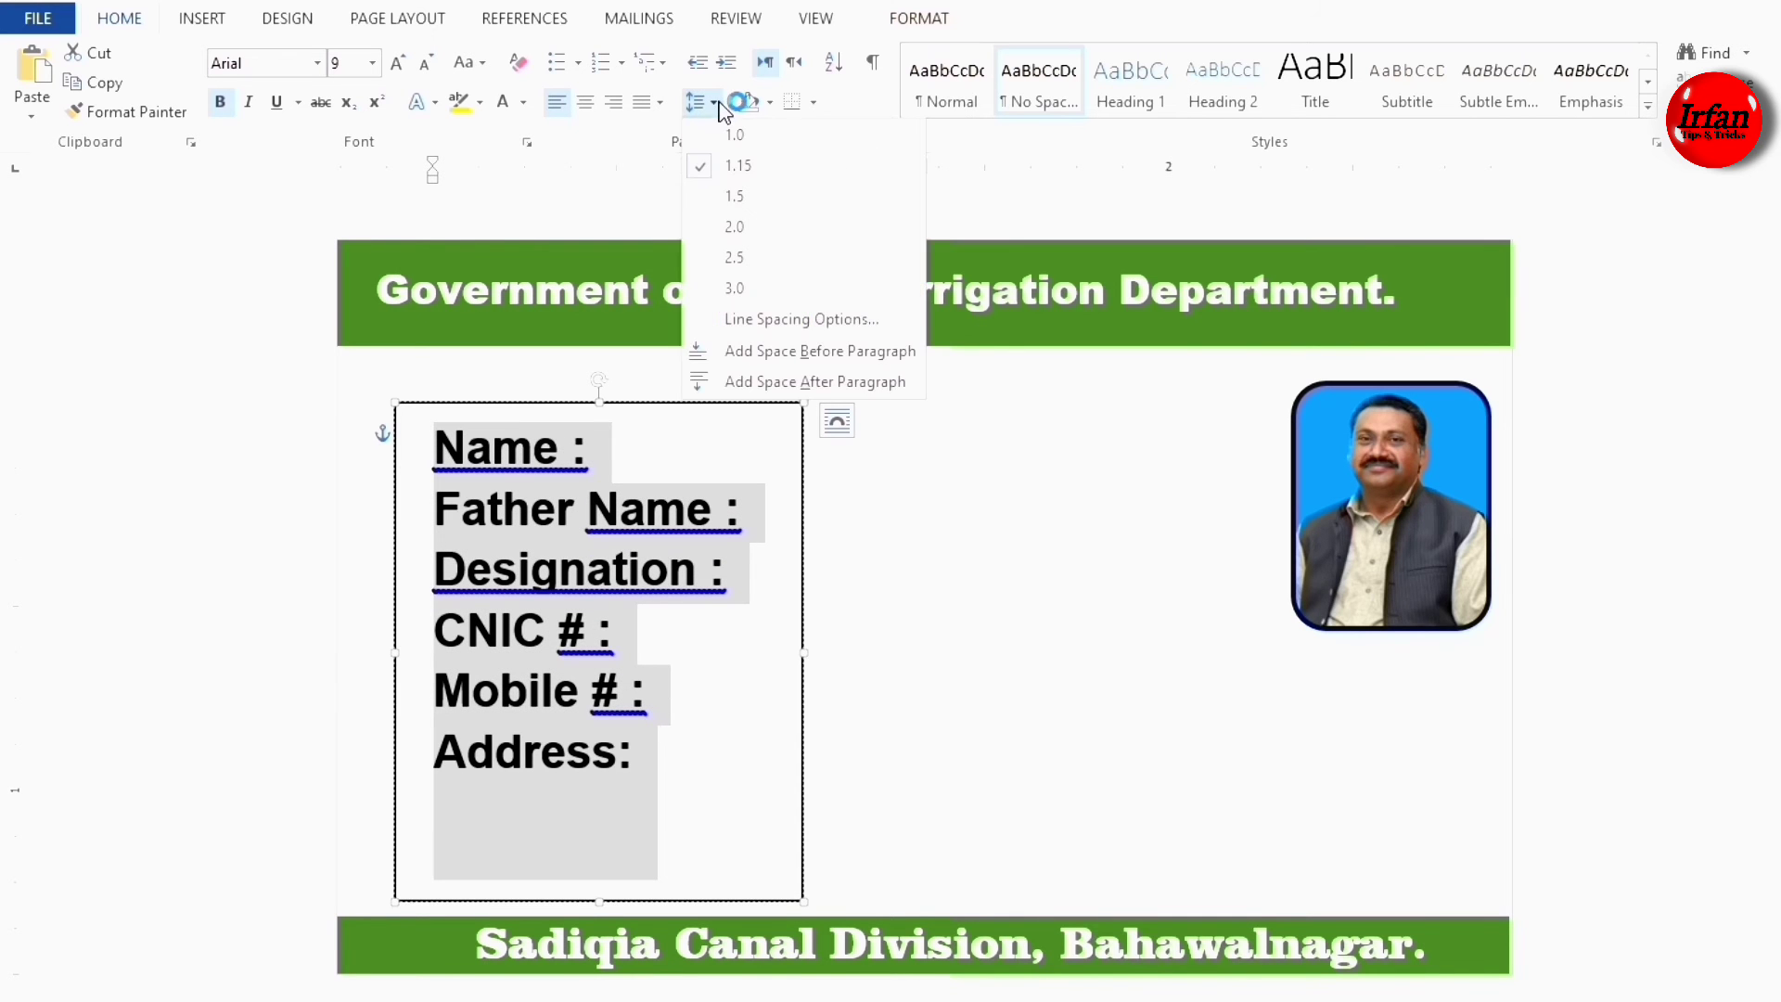
click(733, 197)
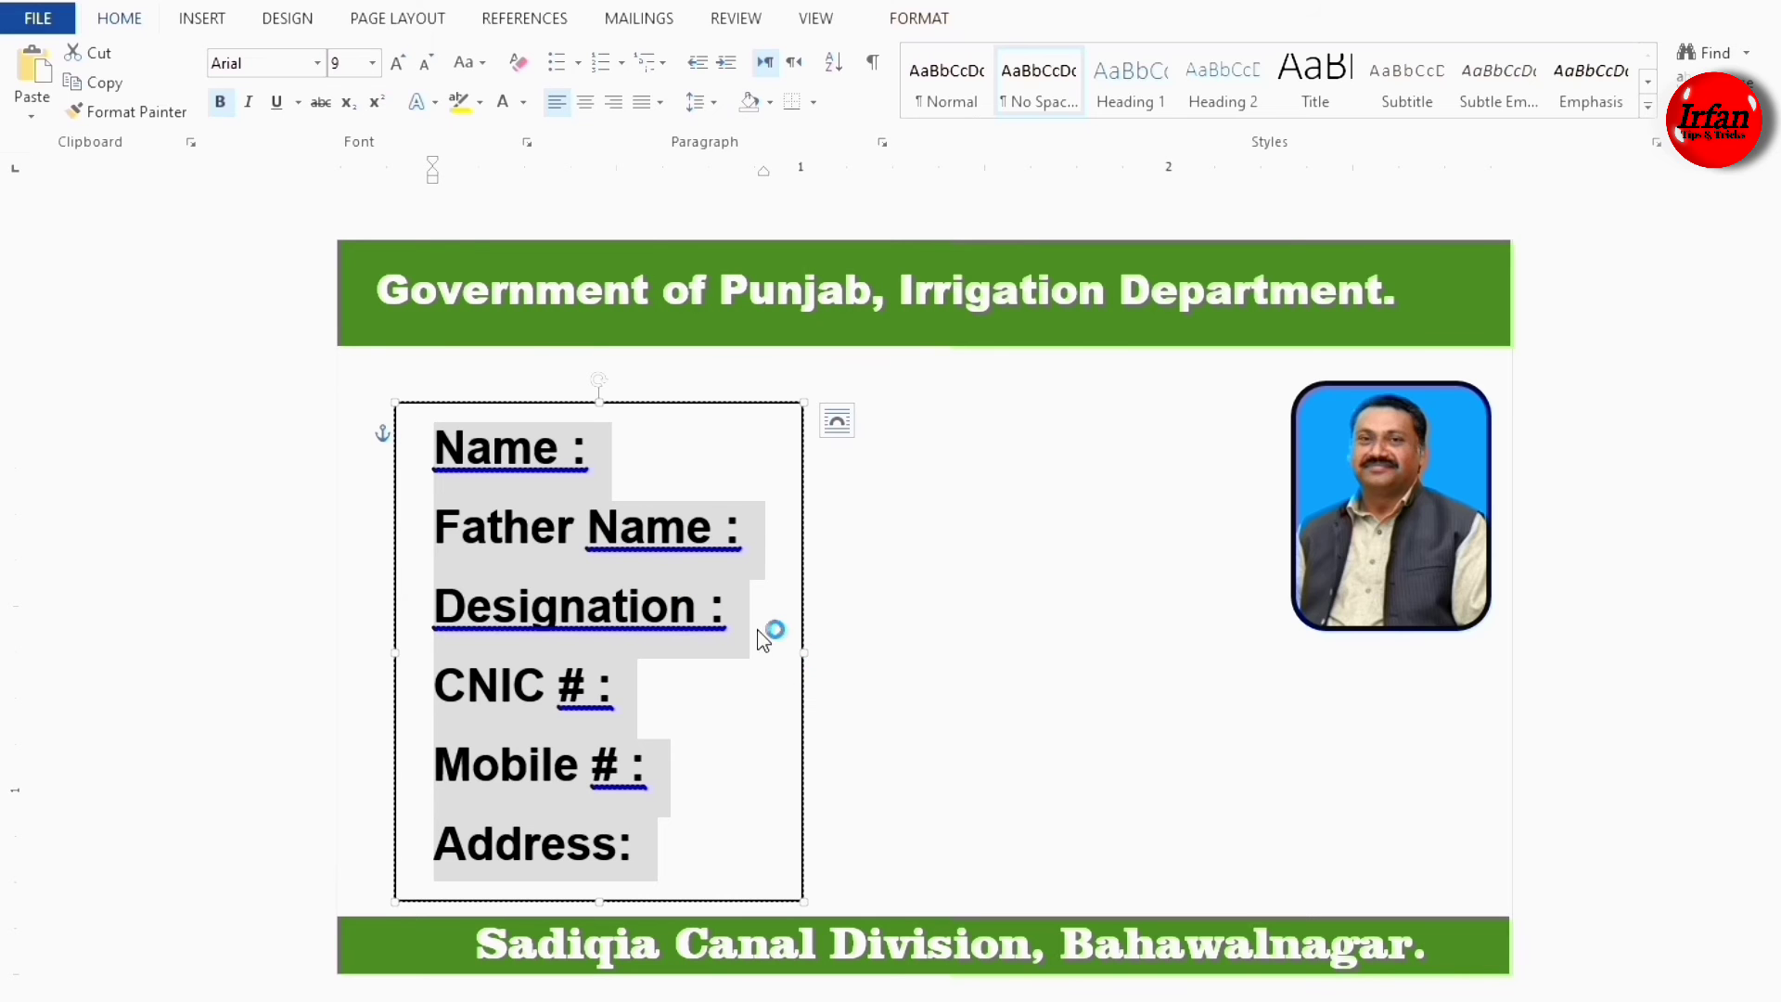
click(426, 67)
click(426, 67)
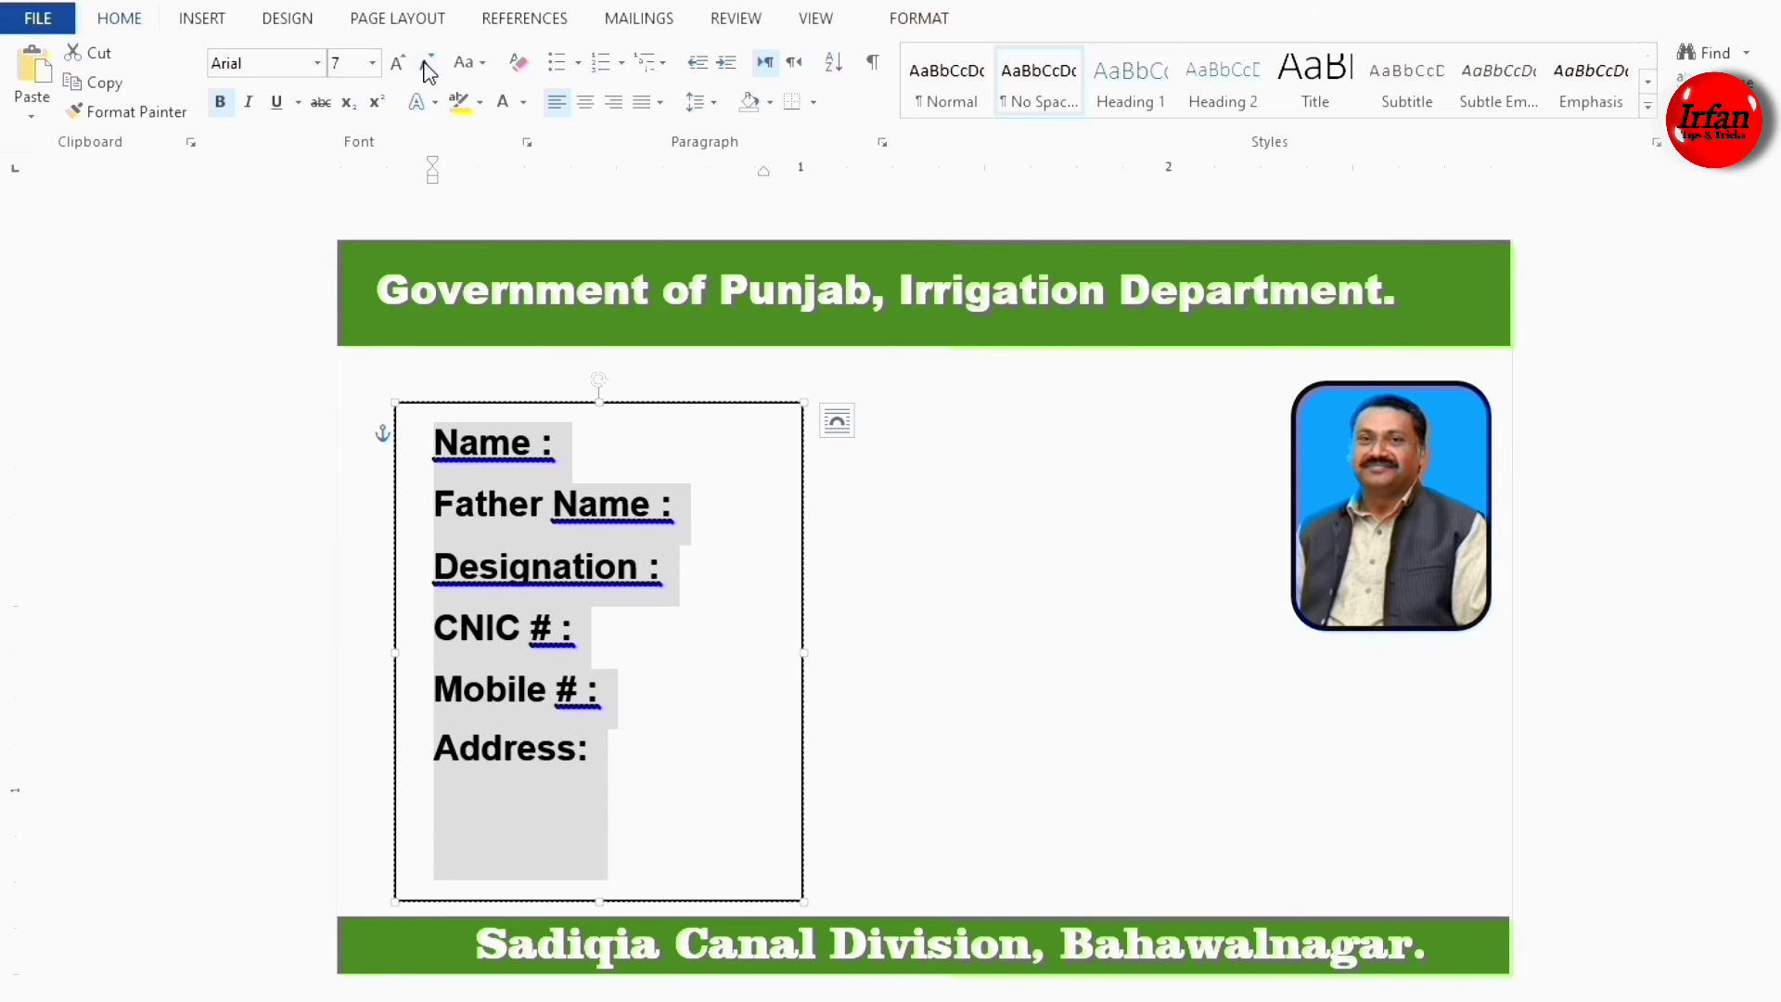
Narrow the label text box slightly and space out the labels so their colons line up in one column.
drag(801, 651, 763, 640)
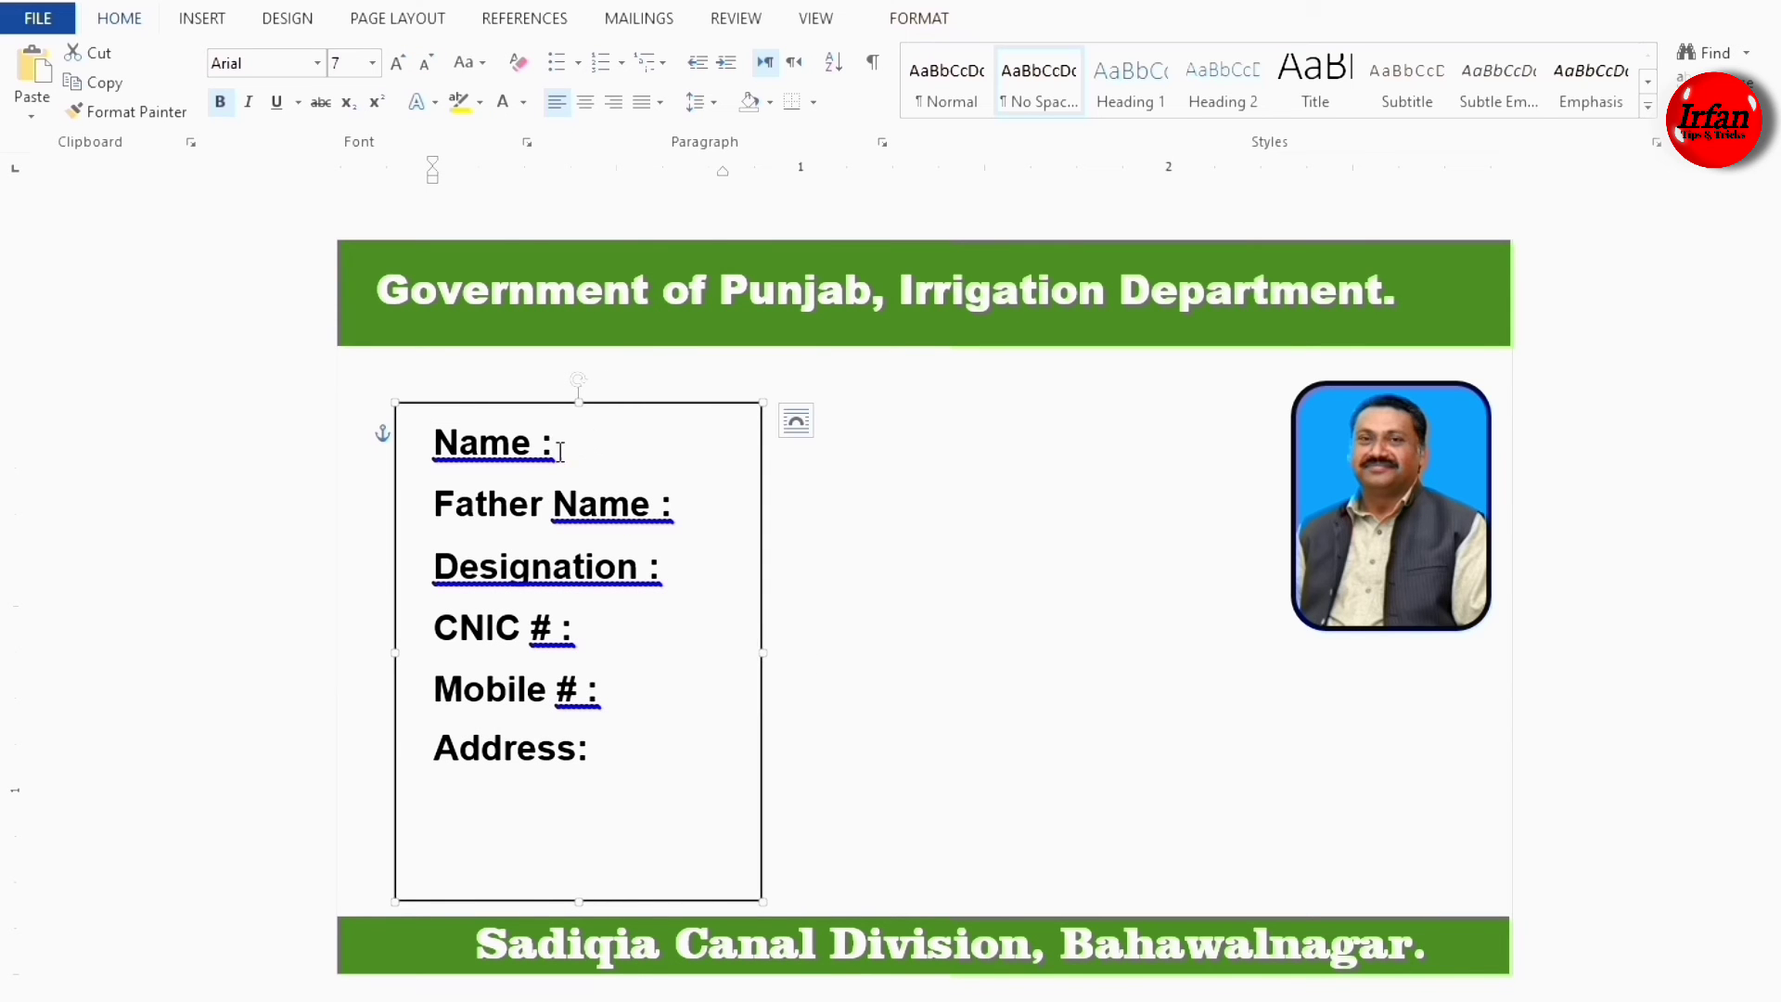
click(659, 508)
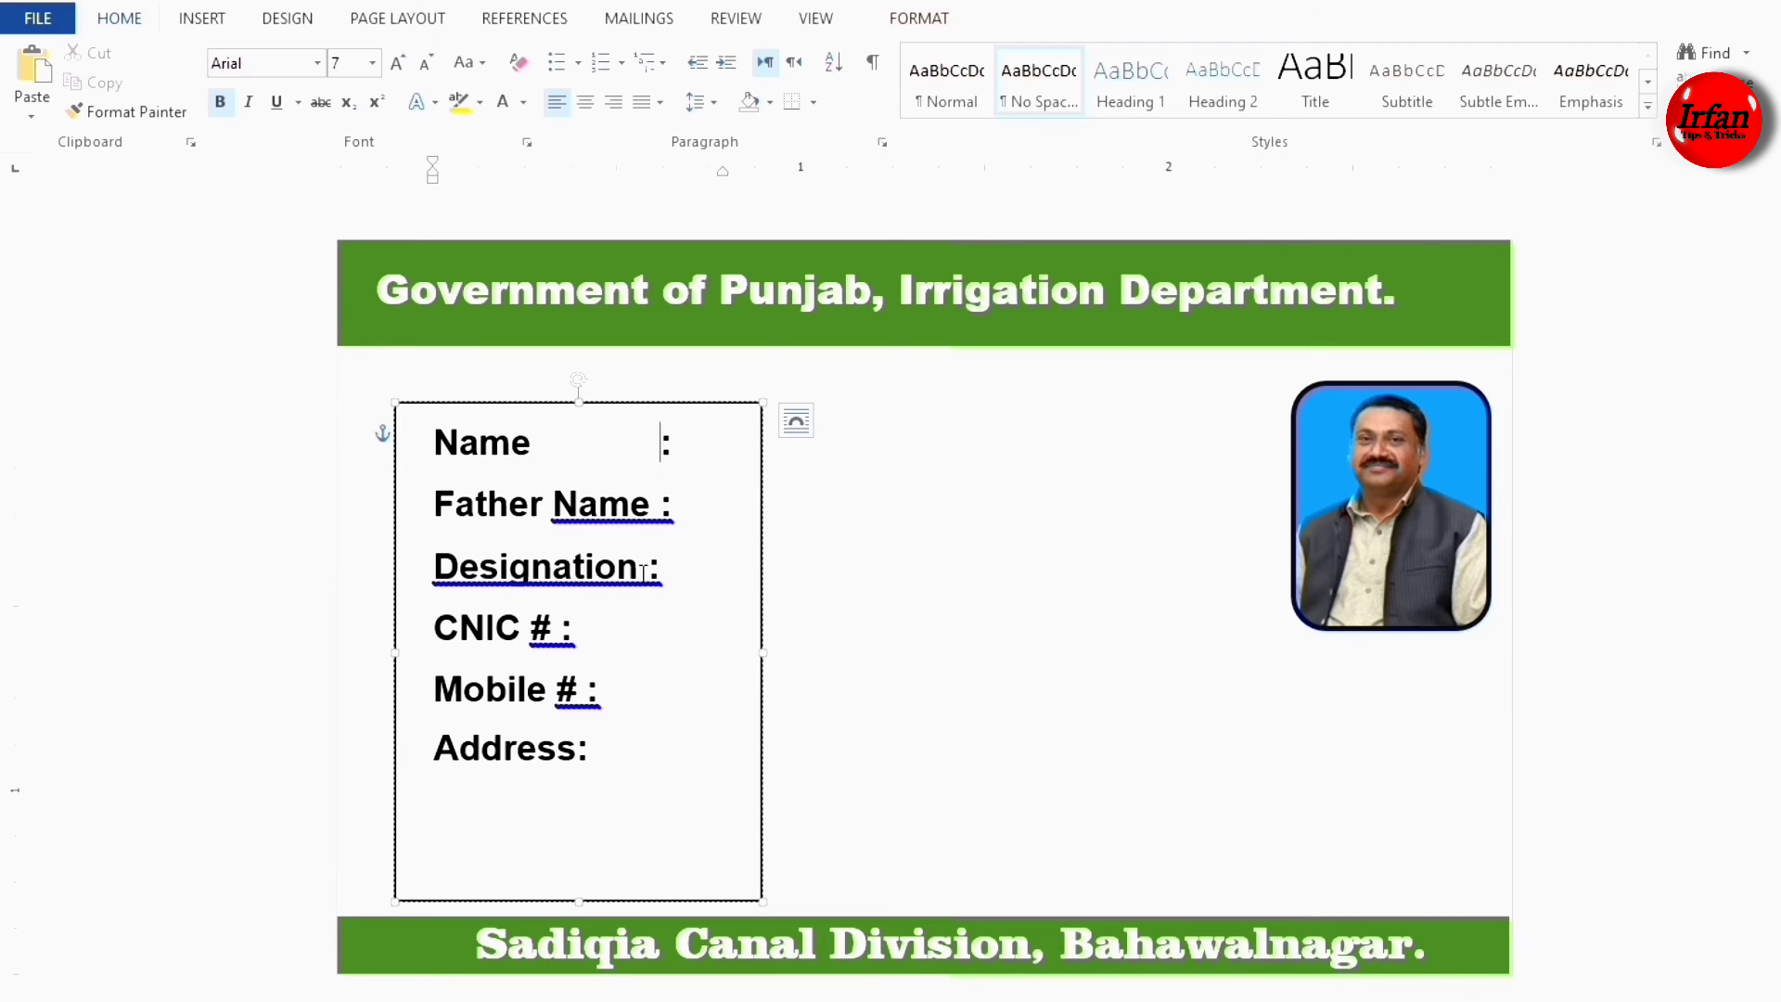
click(557, 634)
key(BackSpace)
click(586, 692)
Remove the outline of the label text box and deselect it.
click(764, 655)
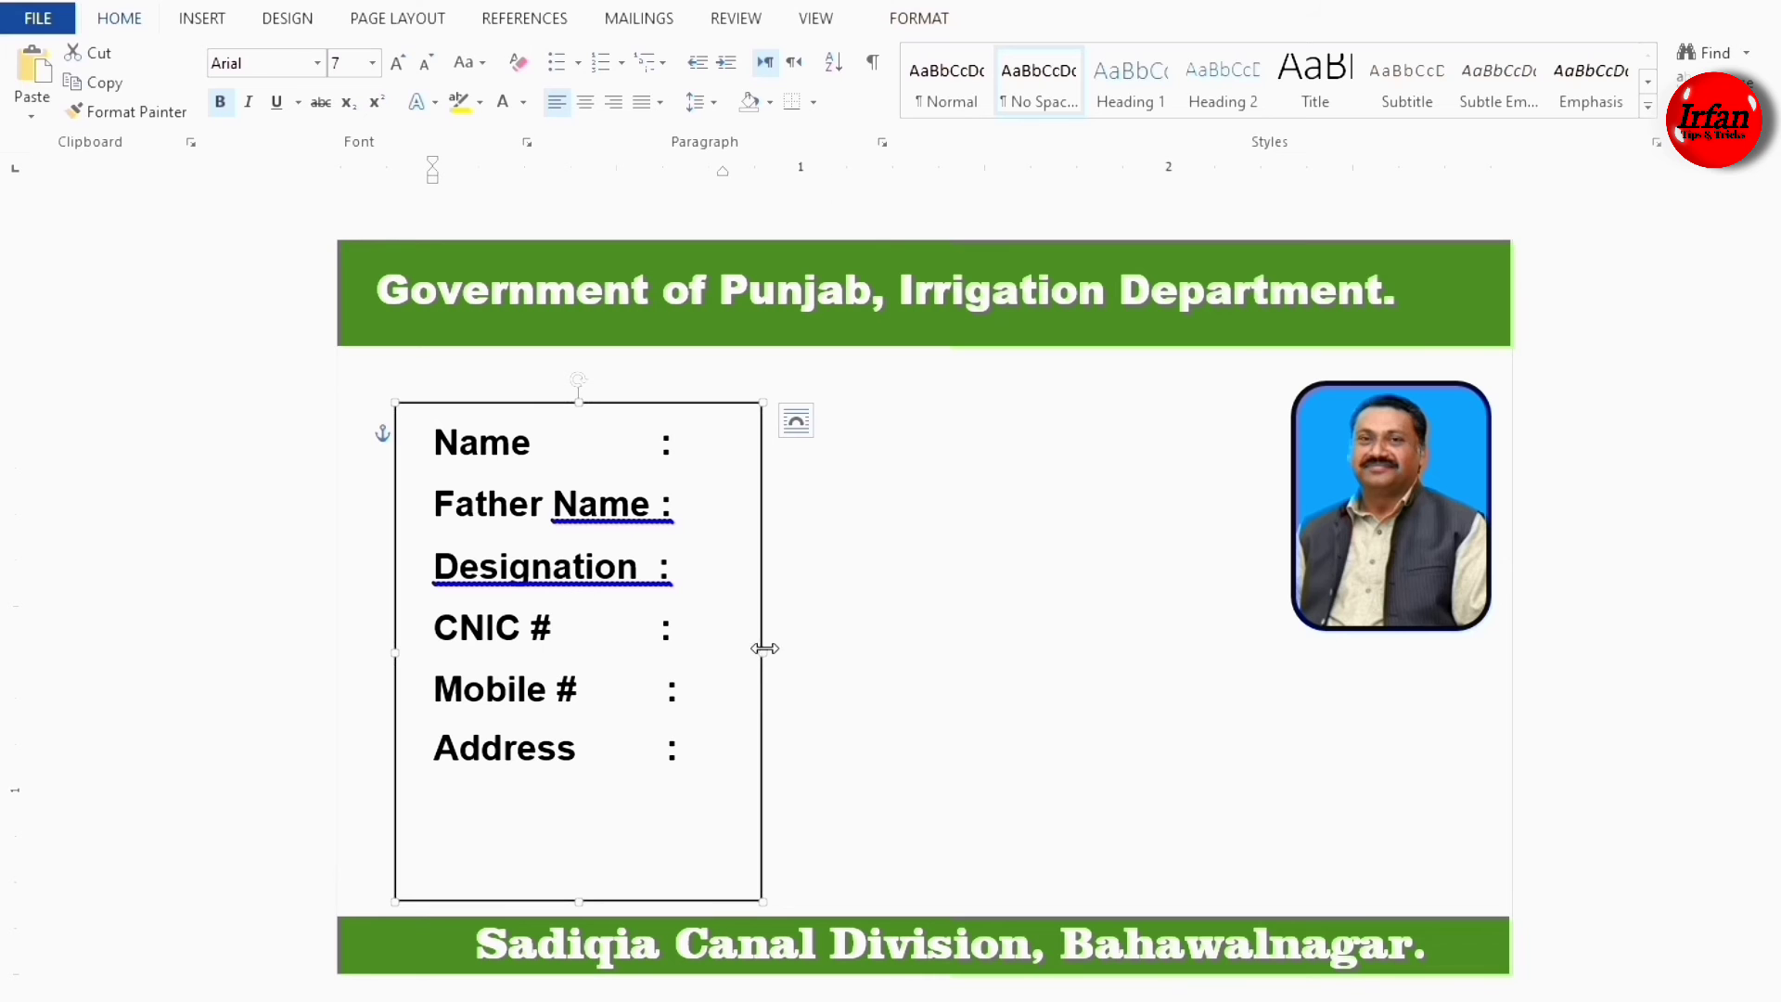
click(912, 21)
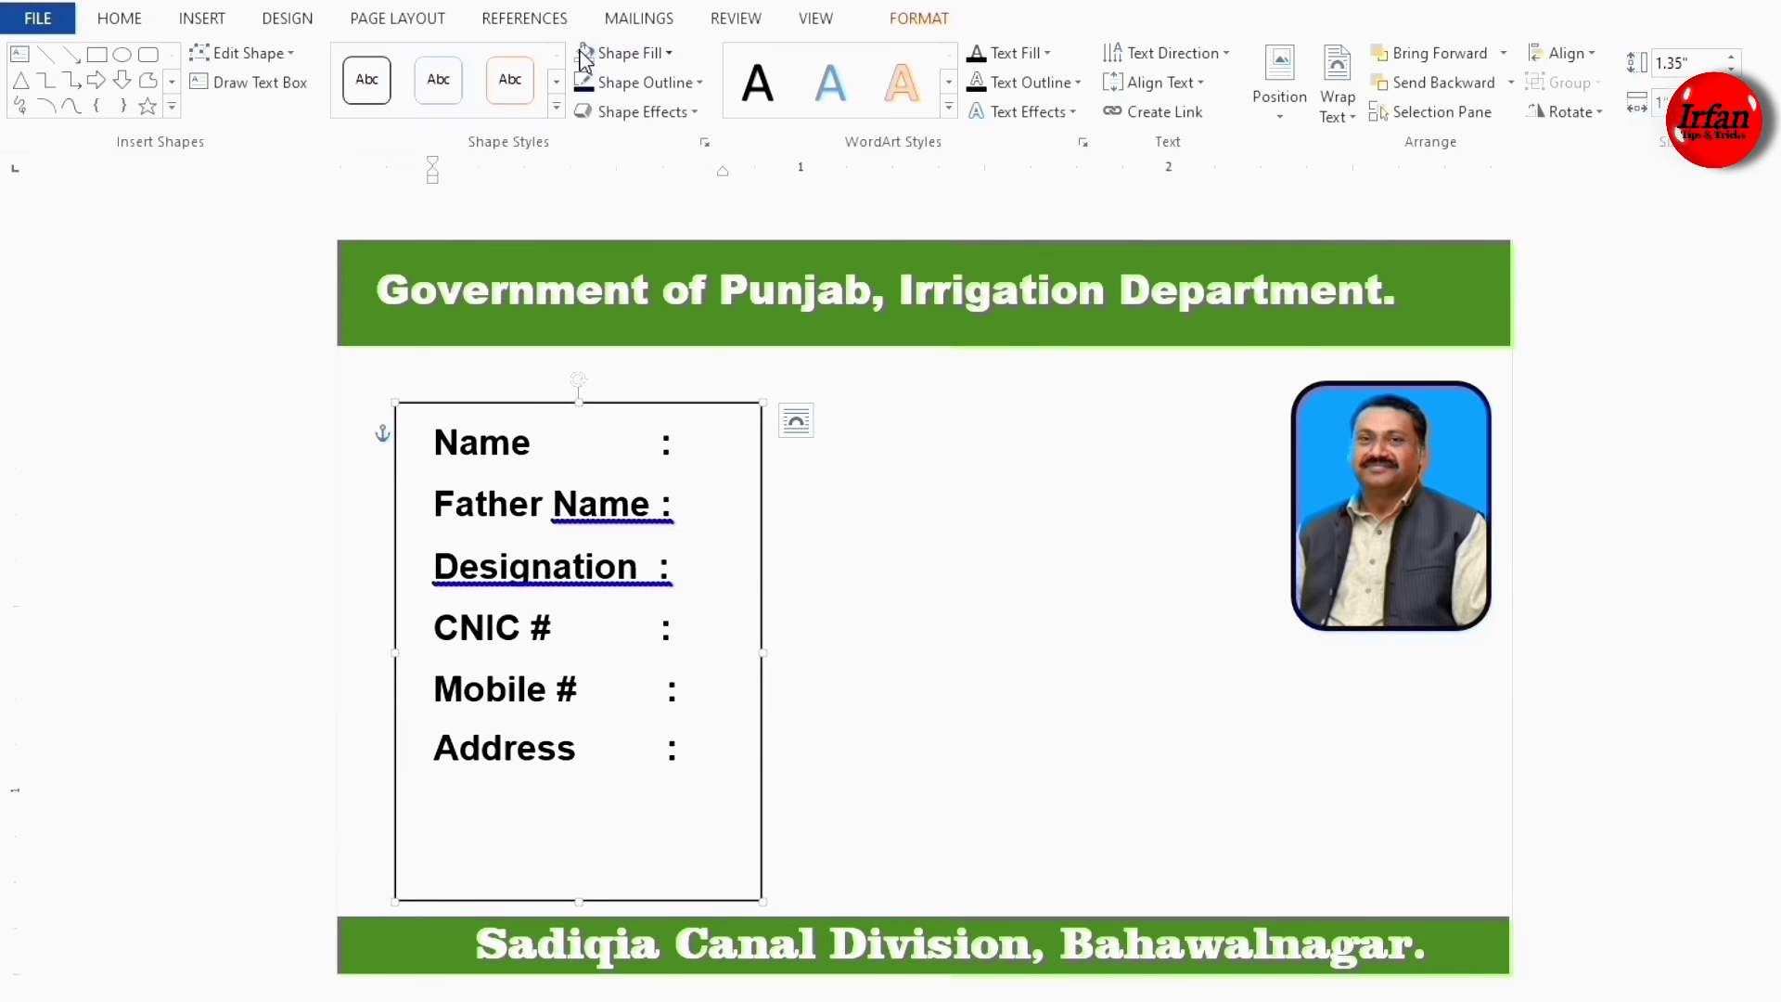
click(698, 83)
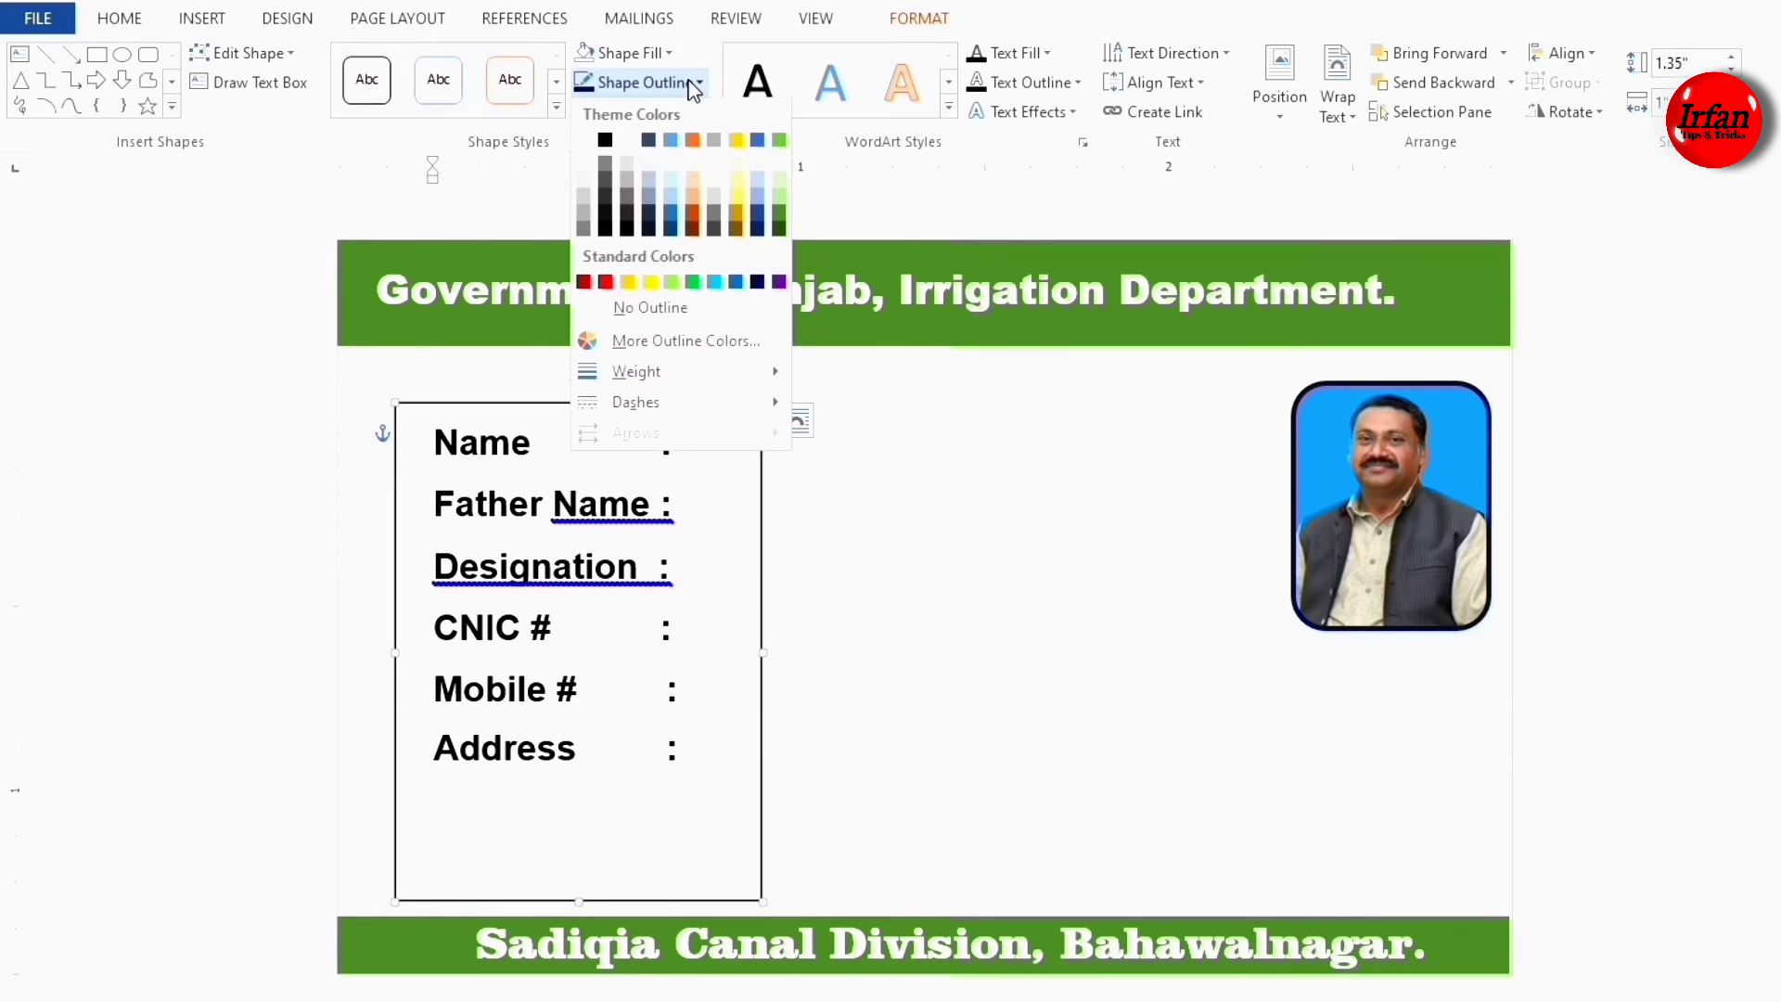
click(638, 306)
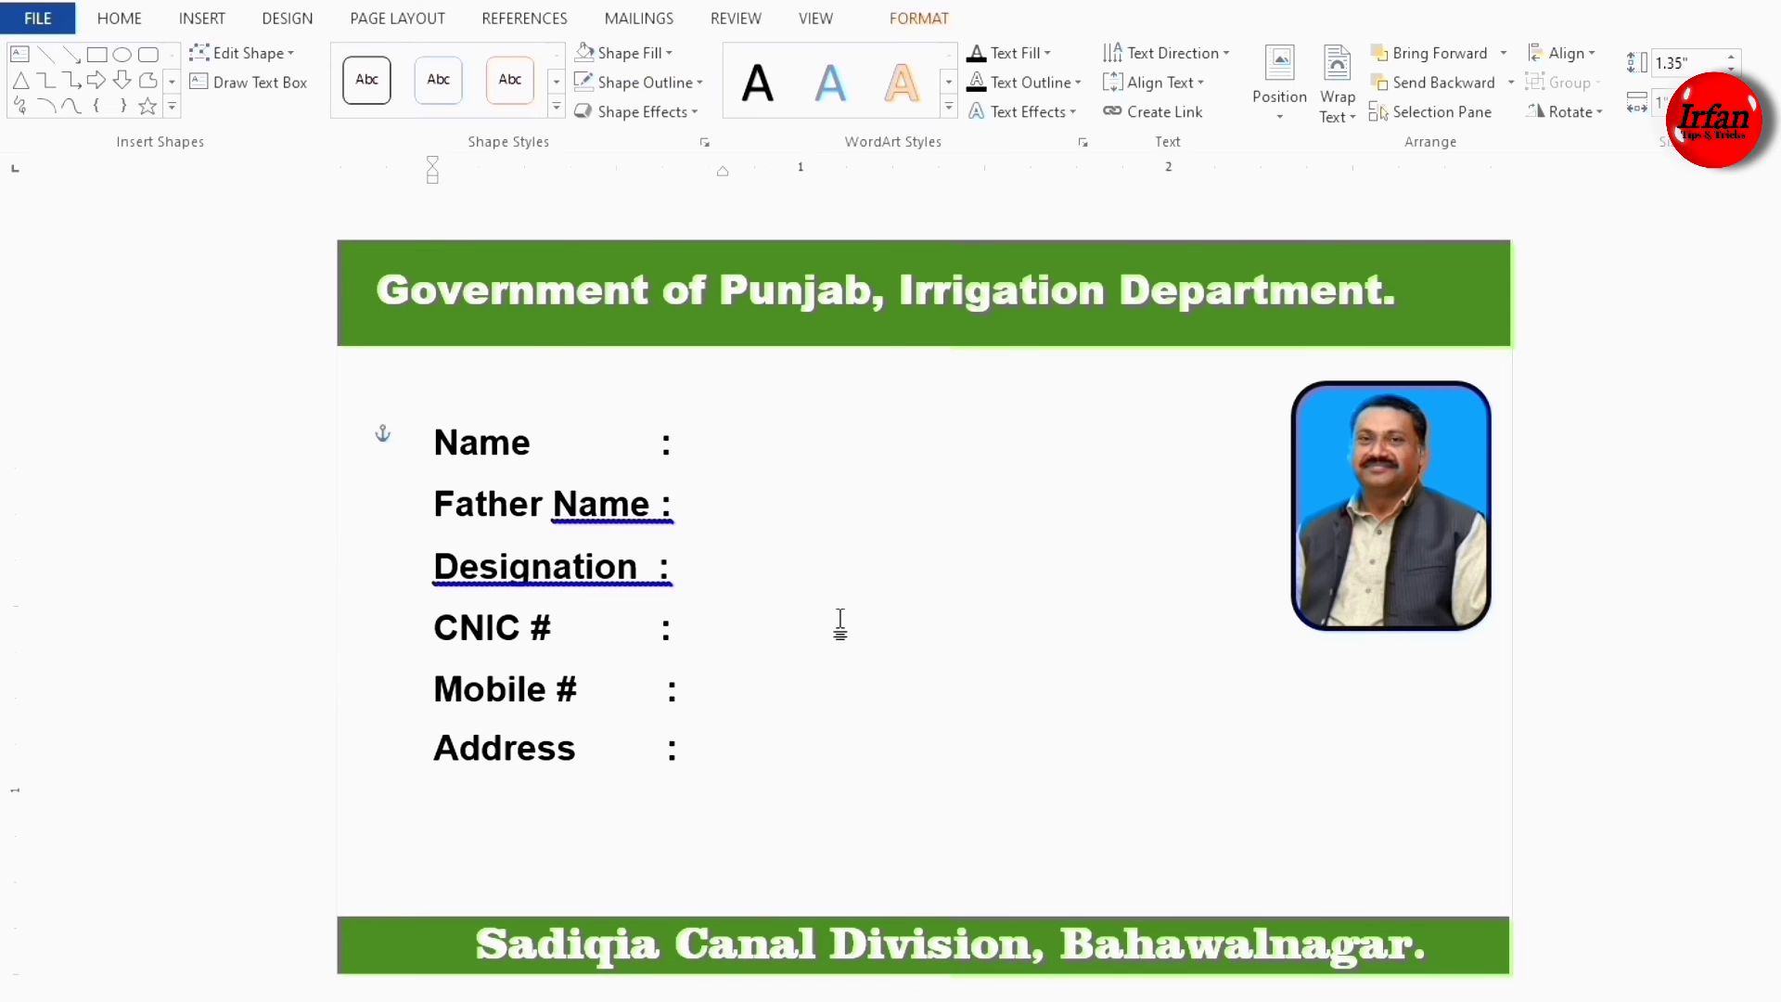
click(745, 522)
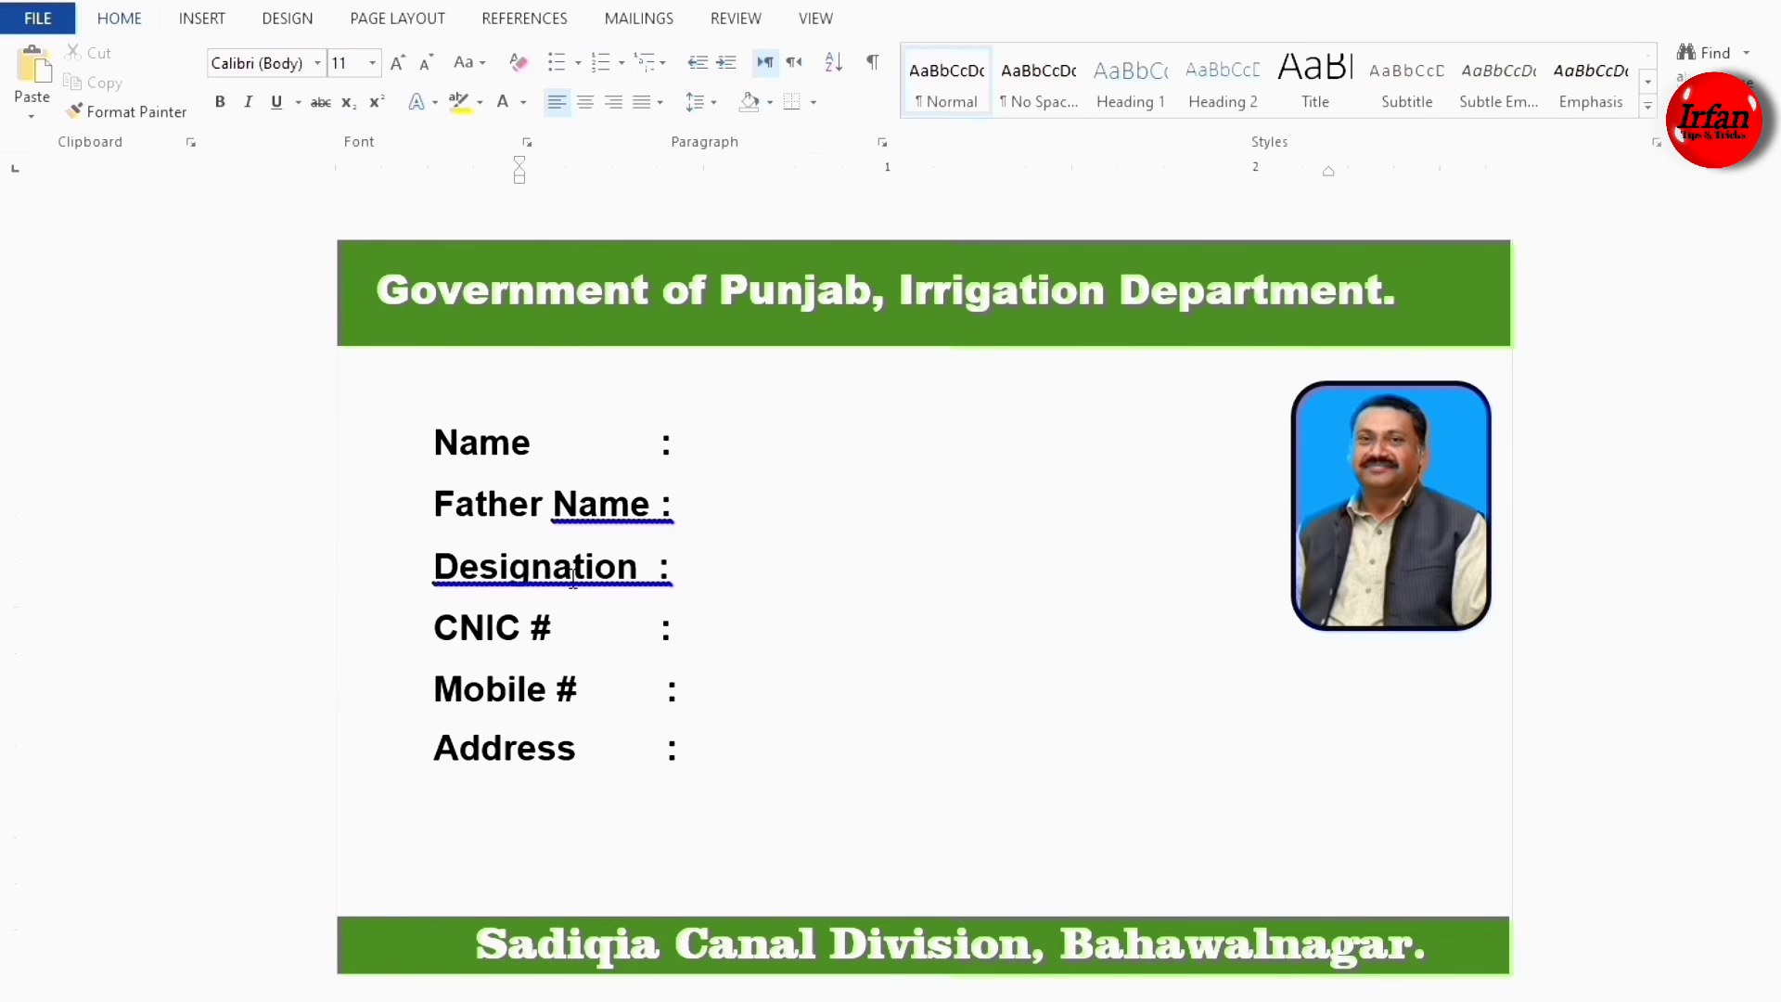